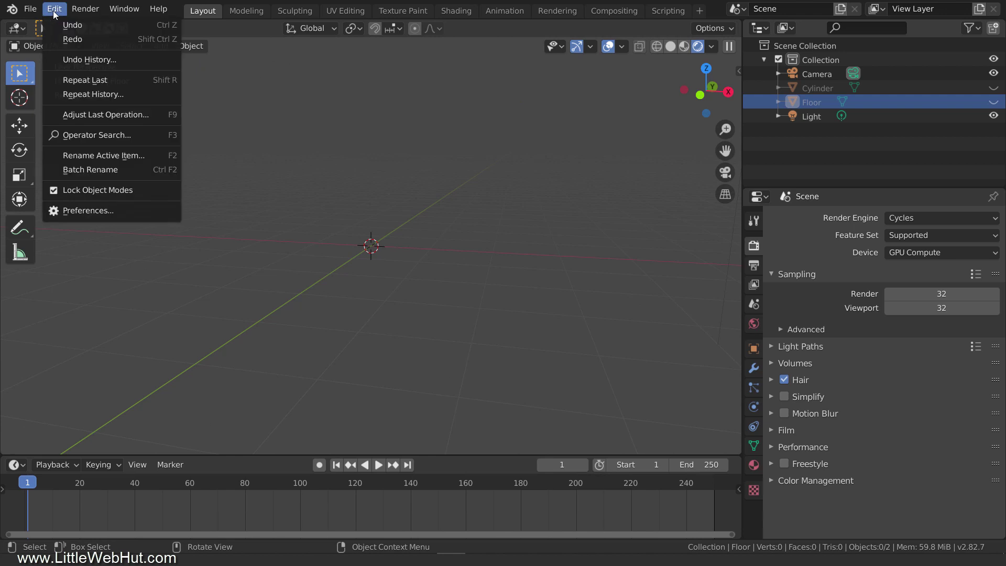
# - Enable the Add Curve: Extra Objects add-on in the preferences, filtering the add-ons by the Add Curve category
pyautogui.click(102, 210)
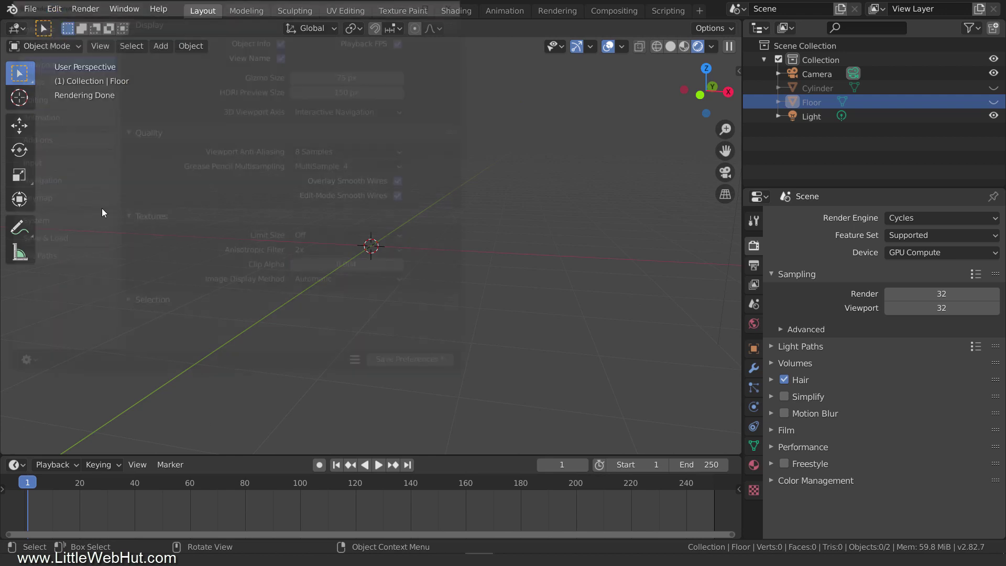
pyautogui.click(77, 139)
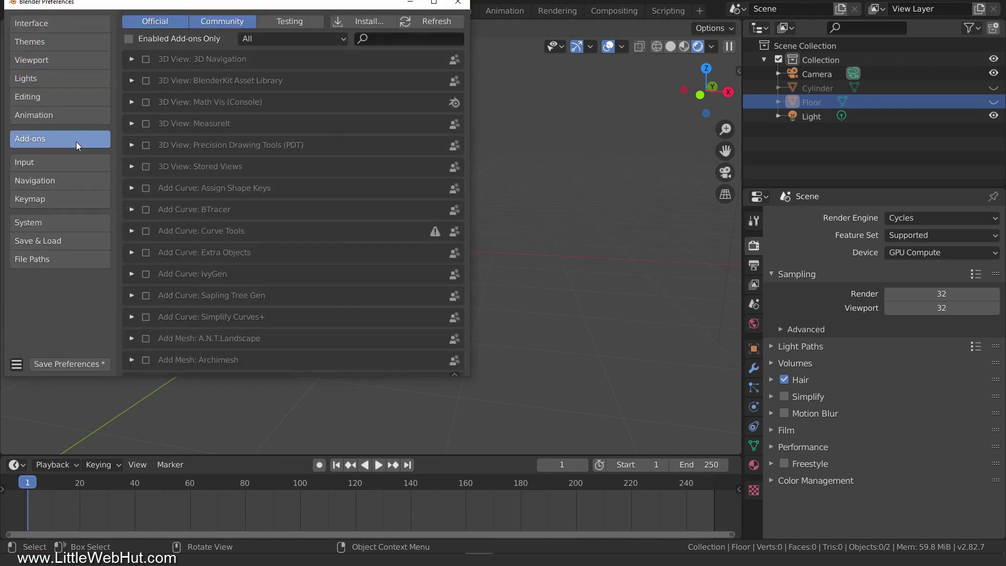
pyautogui.click(283, 40)
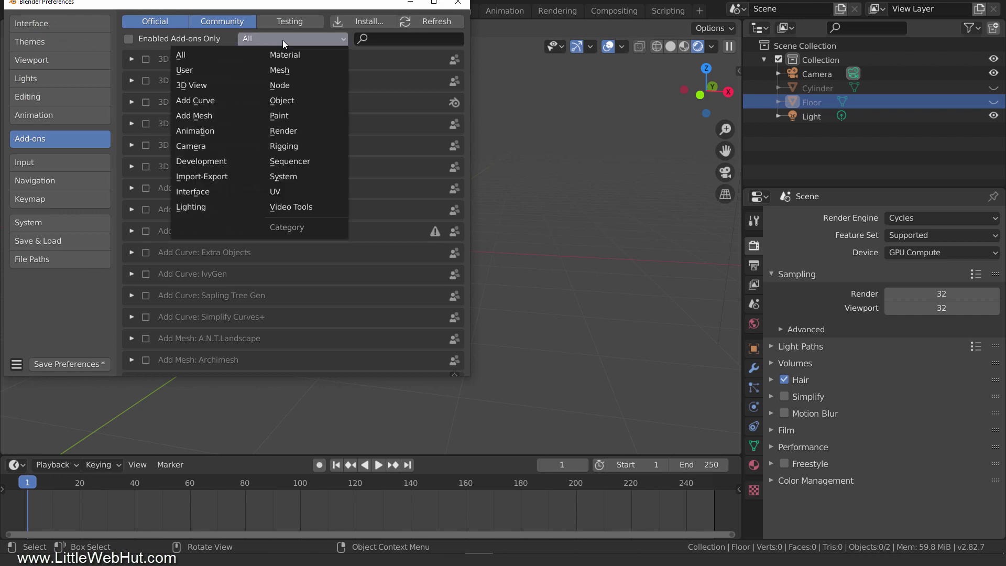
pyautogui.click(218, 103)
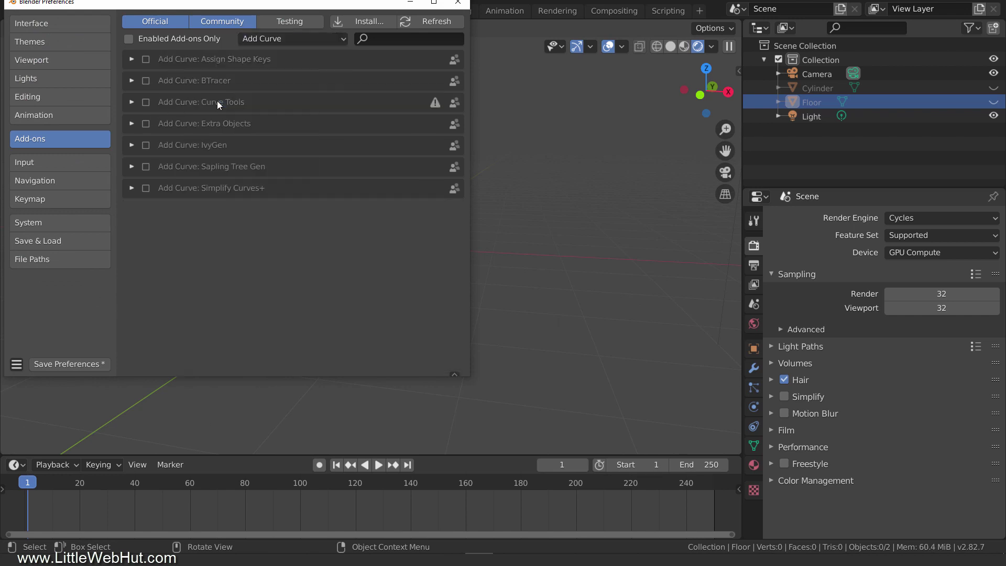
pyautogui.click(146, 124)
pyautogui.click(458, 3)
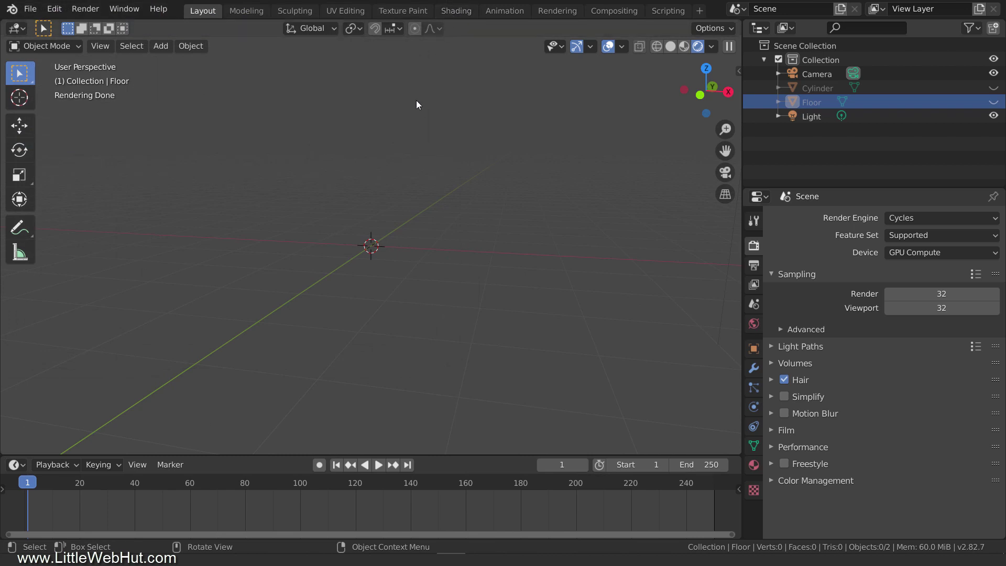
# - Add an Archemedian spiral curve at the world origin
pyautogui.press('KP_7')
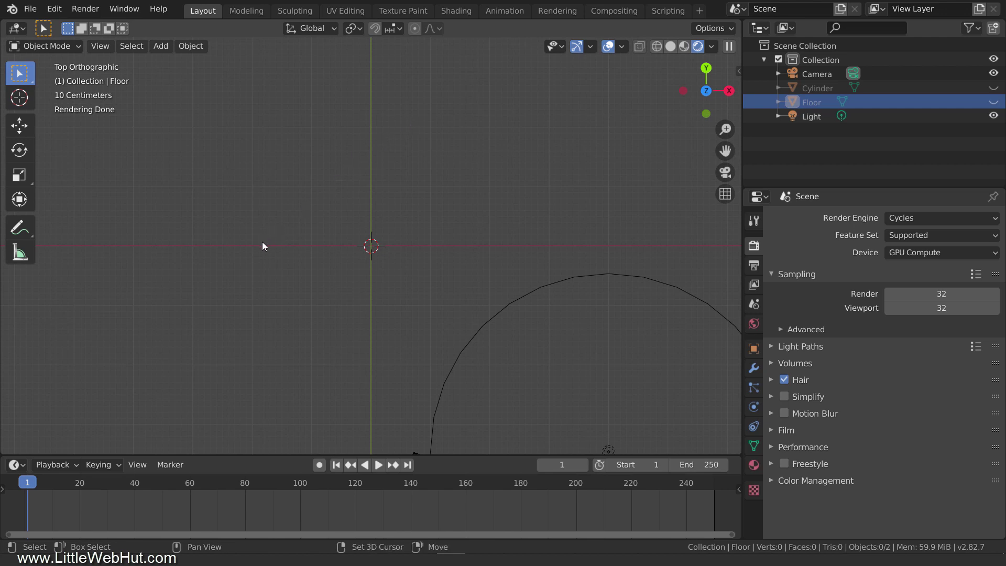
pyautogui.hotkey('shift', 'a')
pyautogui.moveTo(259, 243)
pyautogui.moveTo(268, 260)
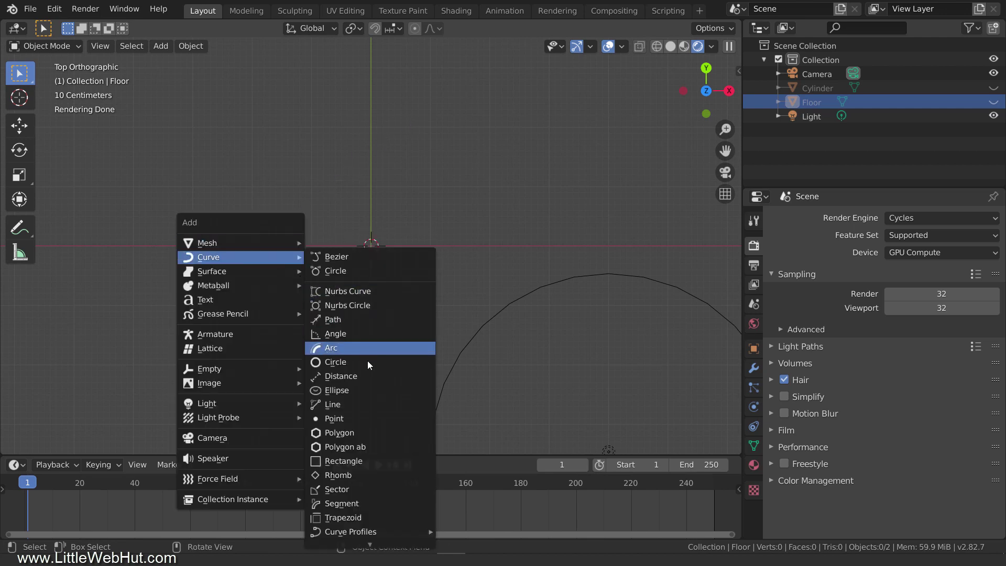
pyautogui.scroll(-2, 353, 472)
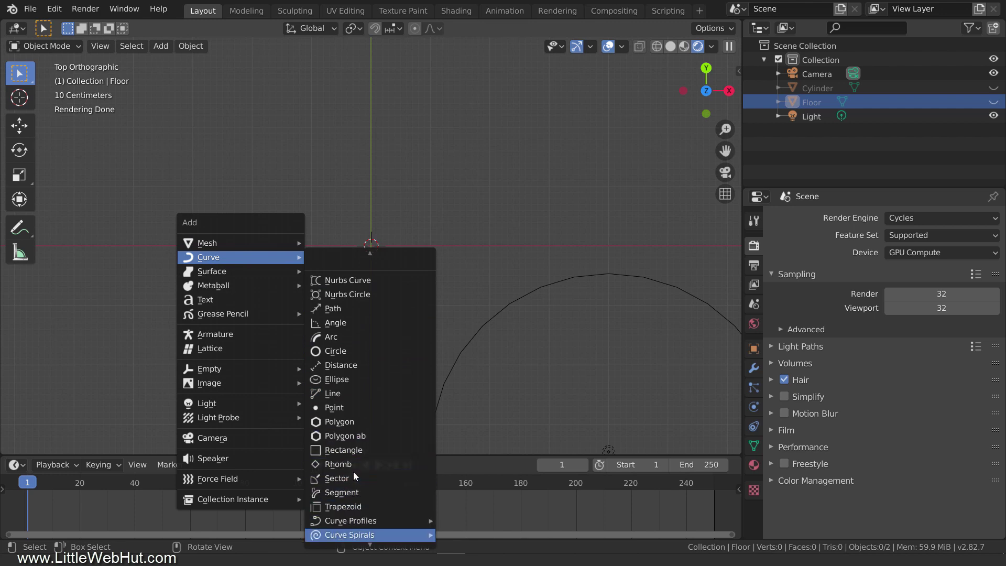
pyautogui.moveTo(360, 510)
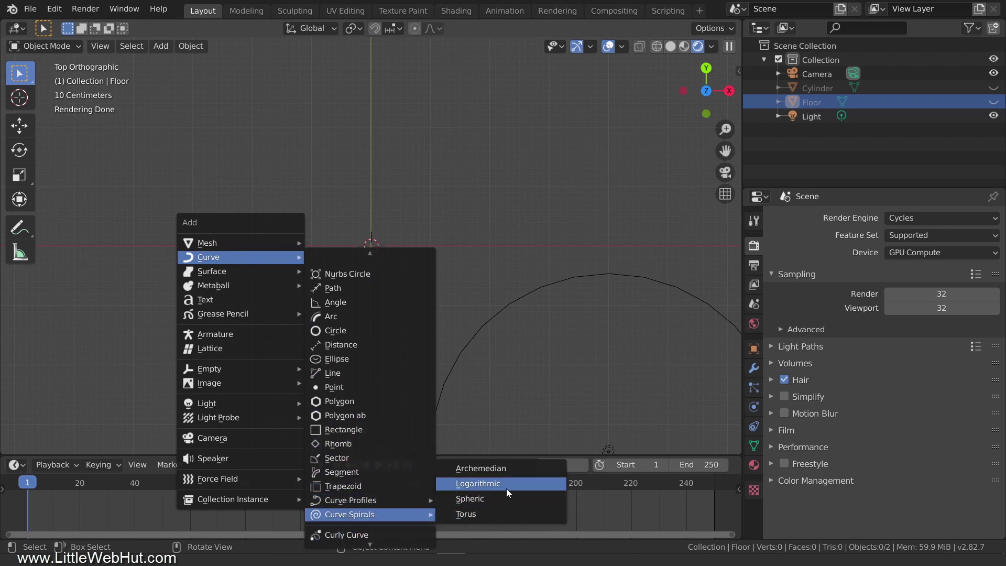
pyautogui.click(530, 468)
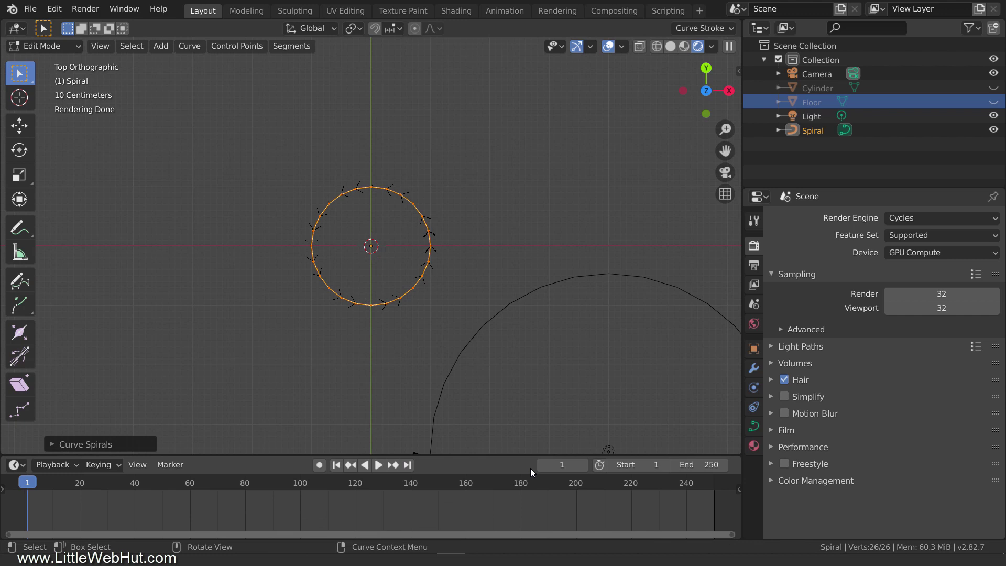
# - Set the spiral's radius growth to 1 and its turns to 3
pyautogui.click(58, 444)
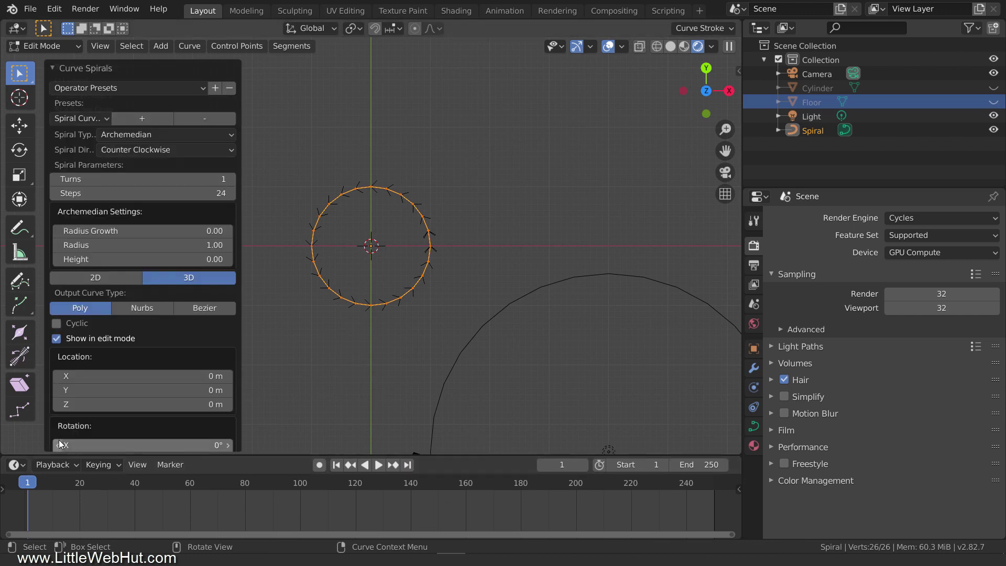
pyautogui.click(207, 234)
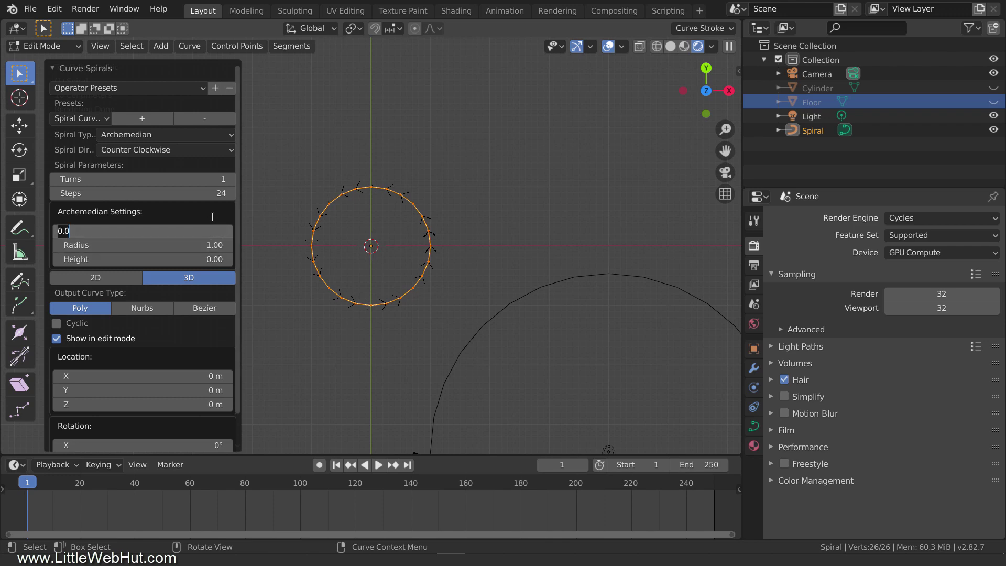
pyautogui.write('1')
pyautogui.press('Return')
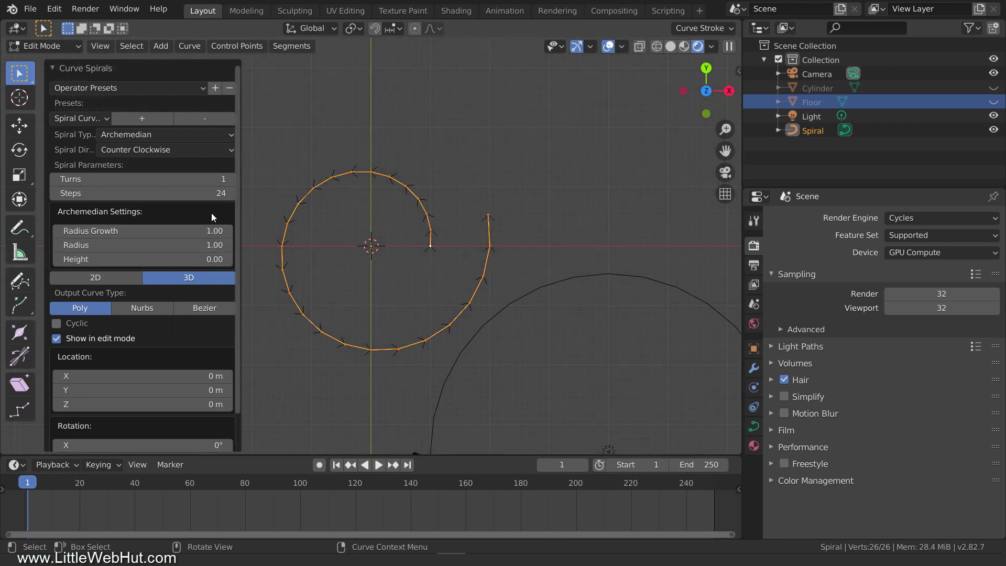
pyautogui.click(231, 178)
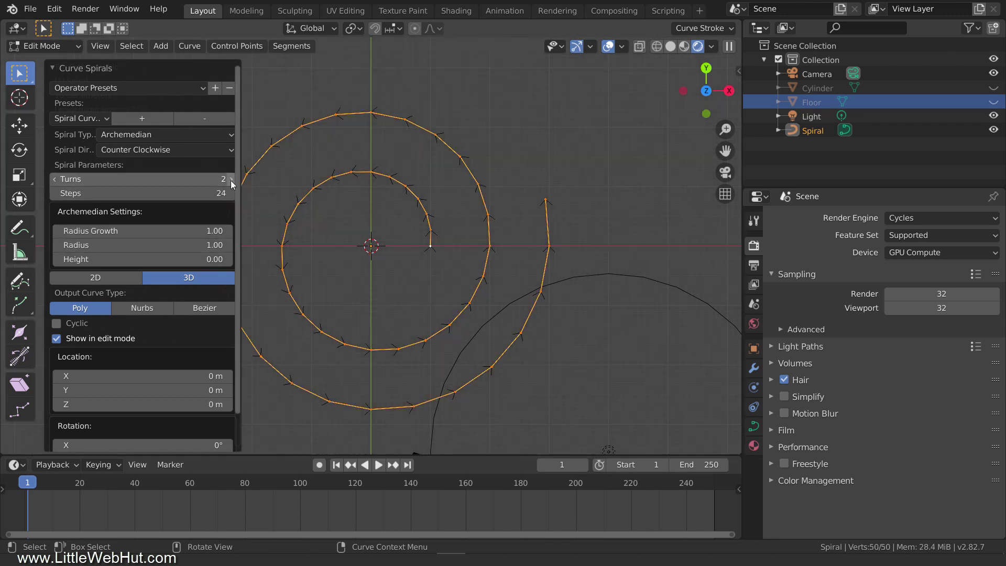
pyautogui.click(231, 179)
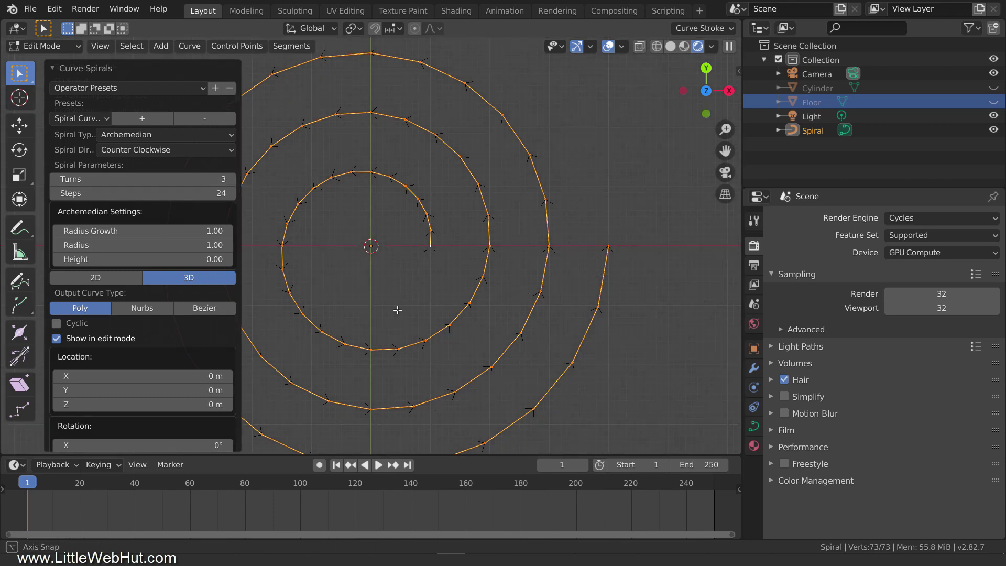
# - Rotate the spiral 90° about the global Y axis
pyautogui.moveTo(414, 246); pyautogui.dragTo(465, 242, button='middle')
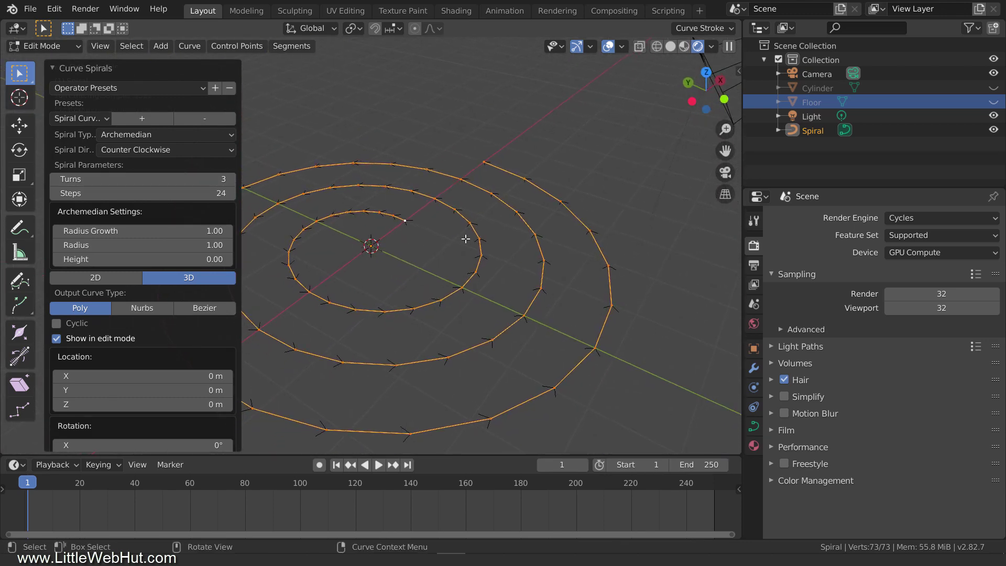
pyautogui.write('r')
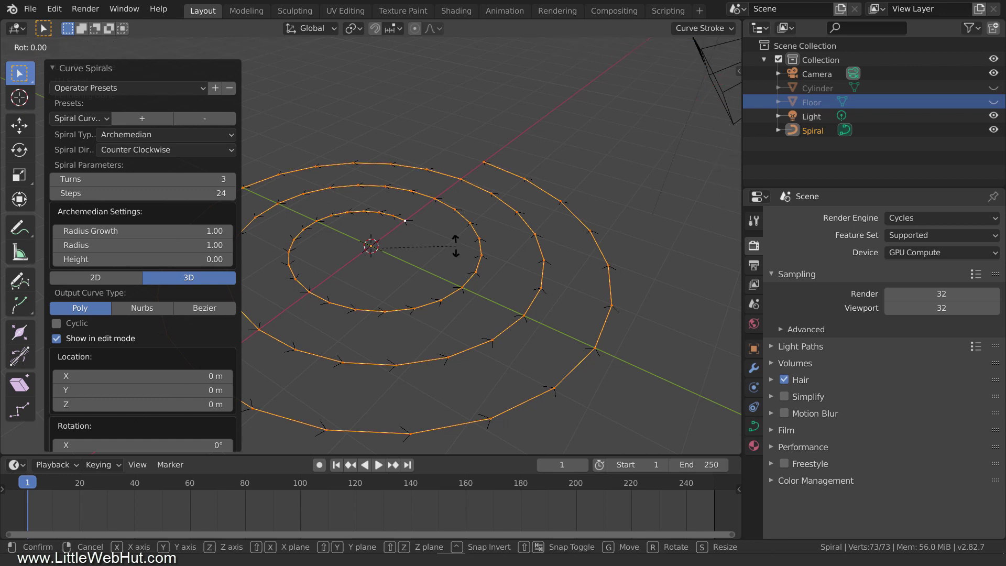
pyautogui.write('y')
pyautogui.write('90')
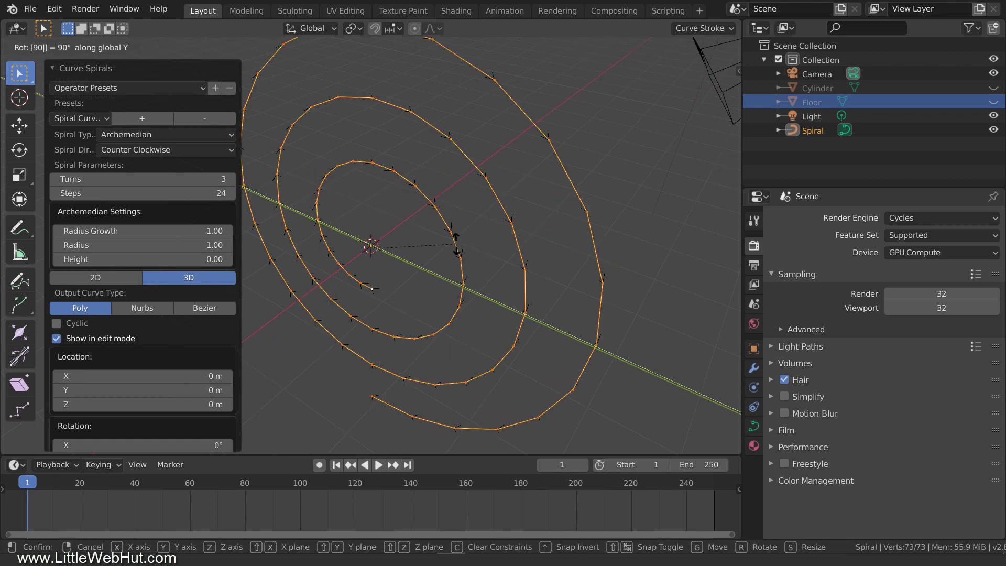
pyautogui.press('Return')
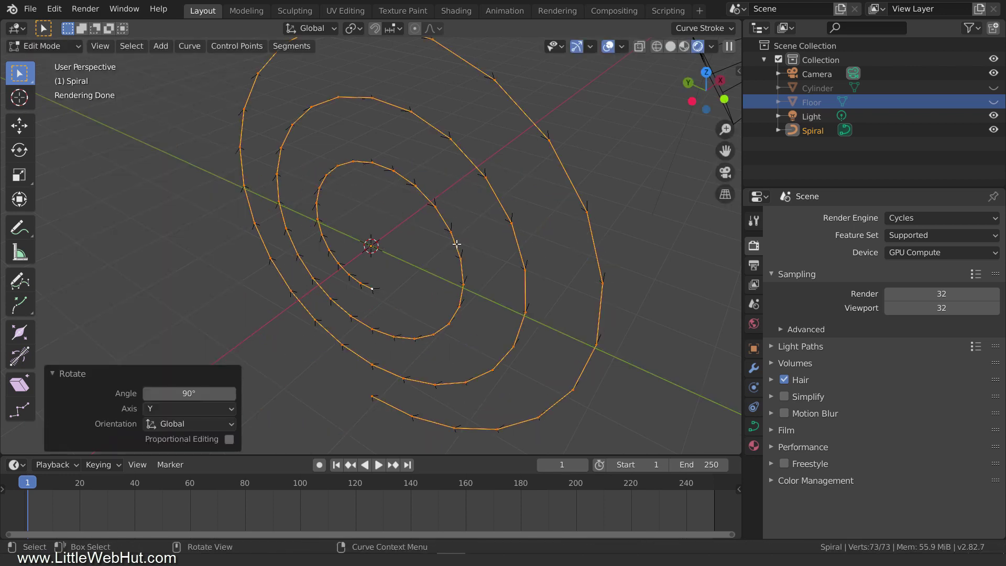
# - Rotate the upright spiral -90° about the global Z axis
pyautogui.press('r')
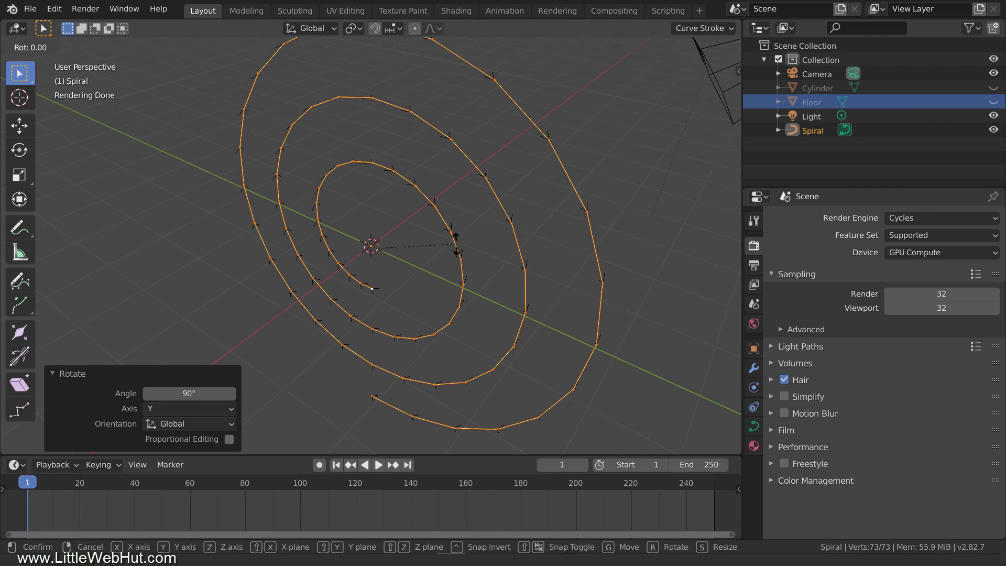
pyautogui.press('z')
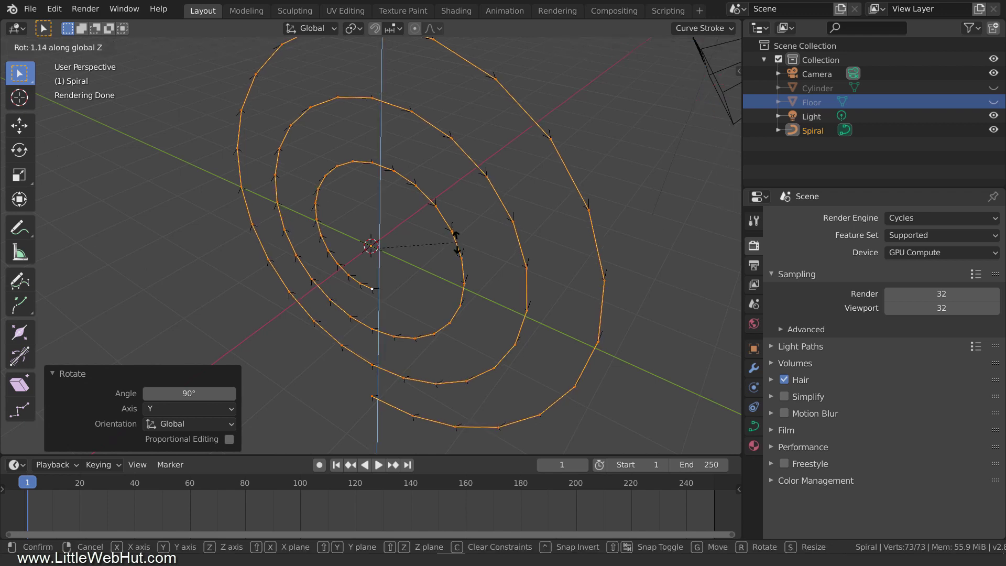
pyautogui.write('-90')
pyautogui.press('Return')
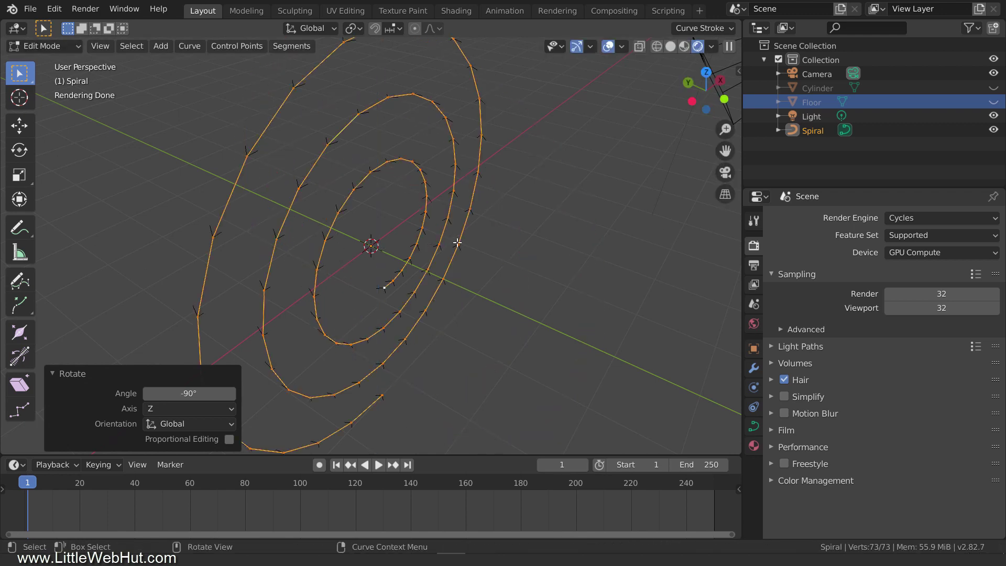
# - Duplicate the spiral and offset the copy 8 m along the global X axis
pyautogui.press('KP_1')
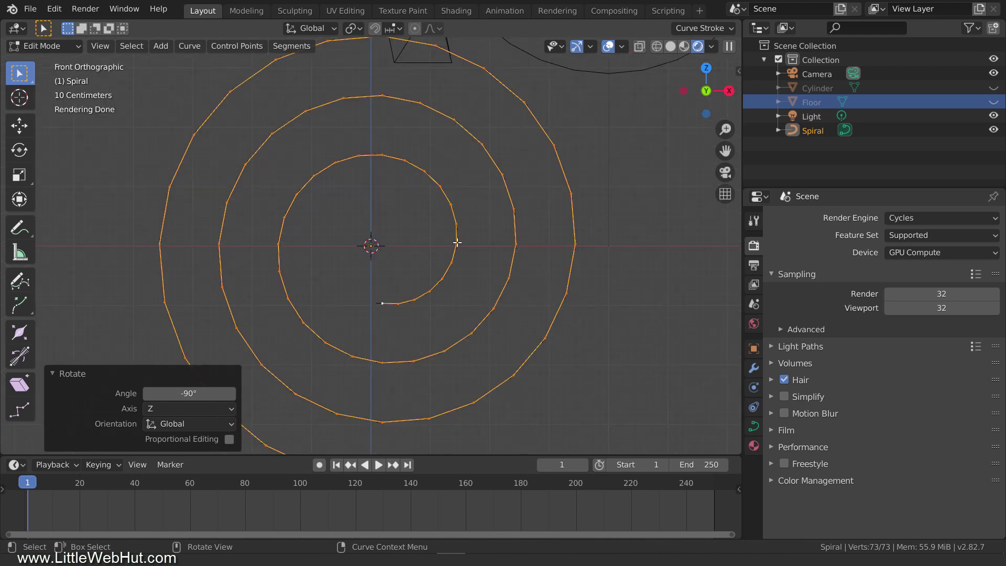
pyautogui.scroll(-3, 457, 243)
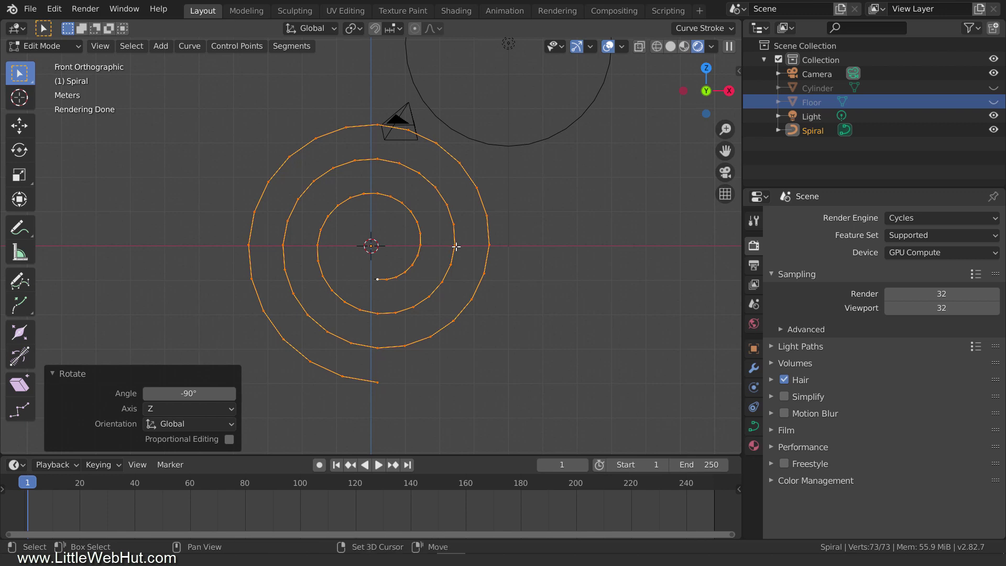
pyautogui.hotkey('shift', 'd')
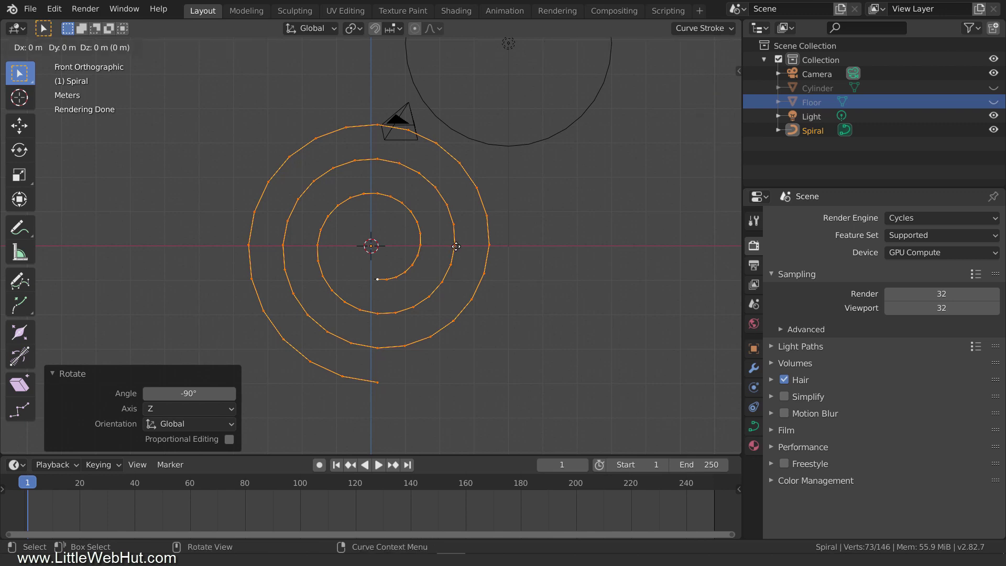
pyautogui.write('x')
pyautogui.write('8')
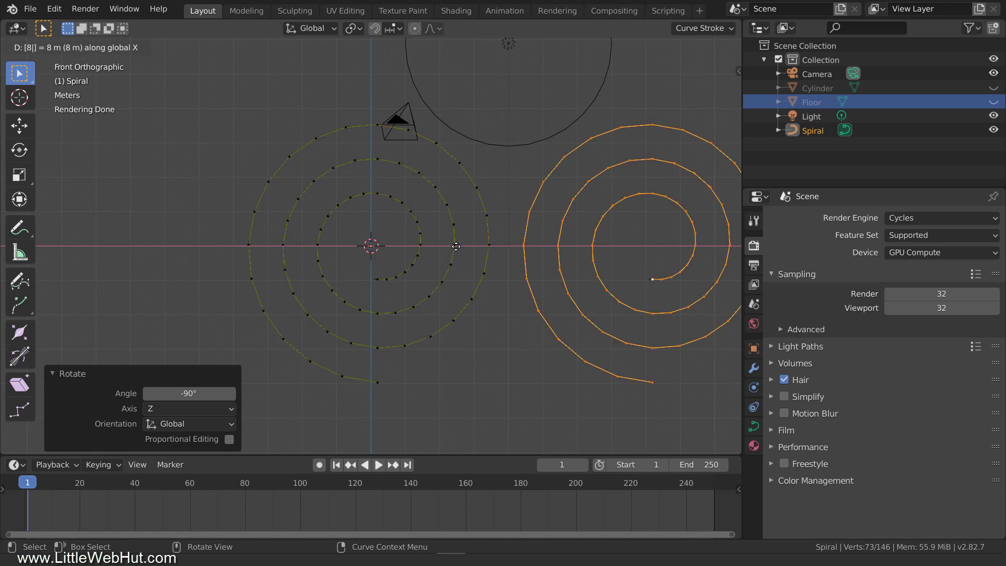
pyautogui.press('Return')
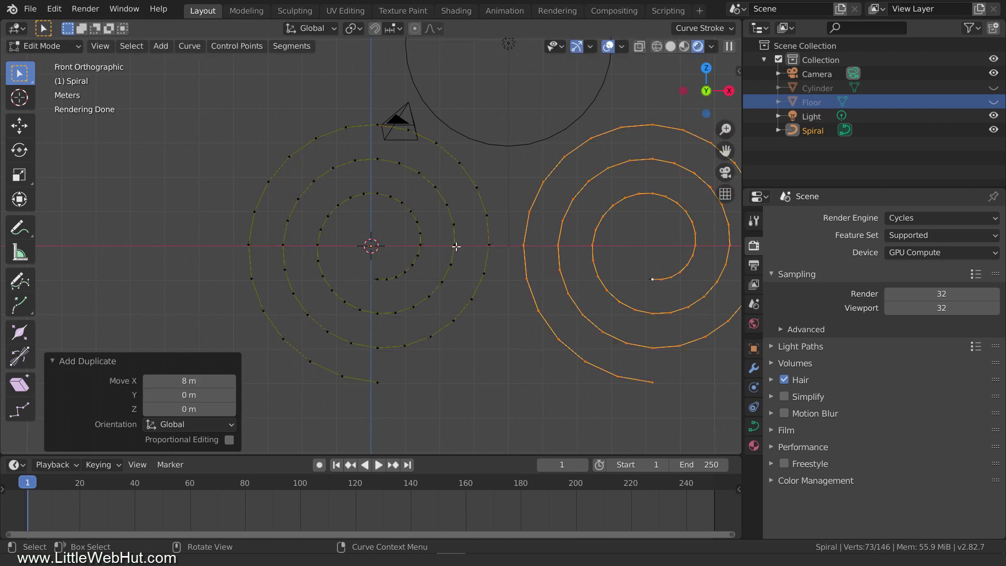
# - Rotate the duplicated spiral 180° about the global Z axis and connect the outer ends of both spirals with a segment
pyautogui.press('r')
pyautogui.write('z')
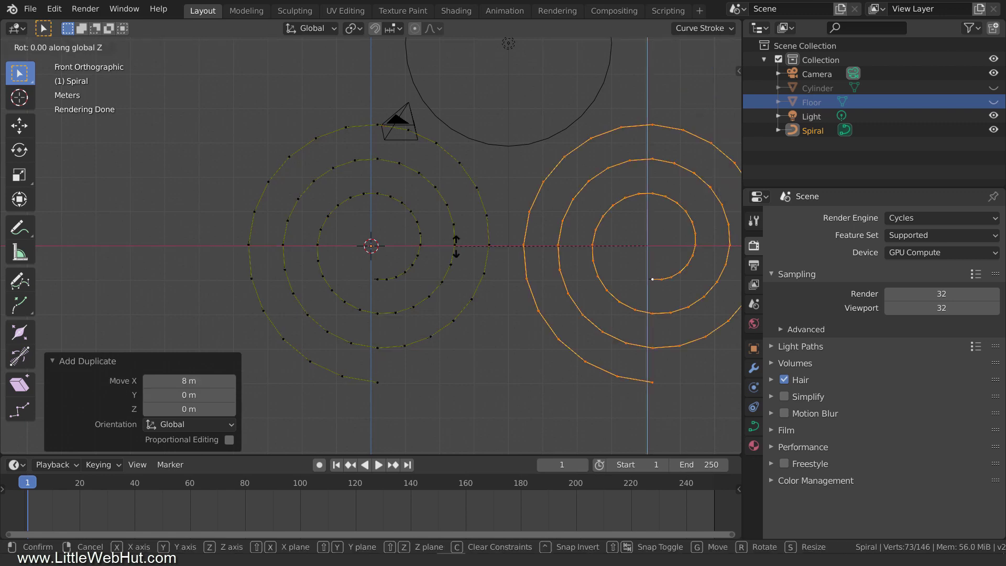
pyautogui.write('180')
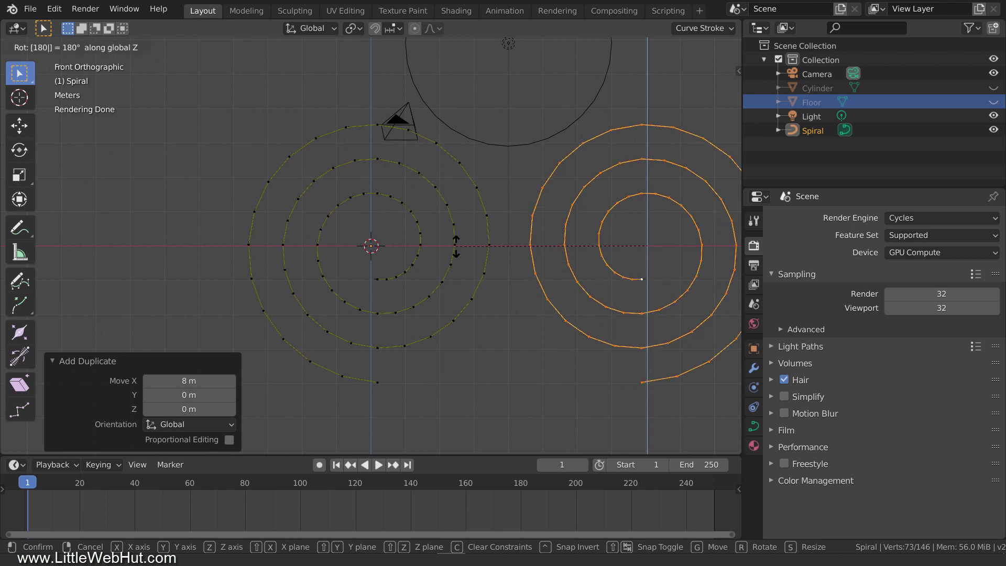
pyautogui.press('Return')
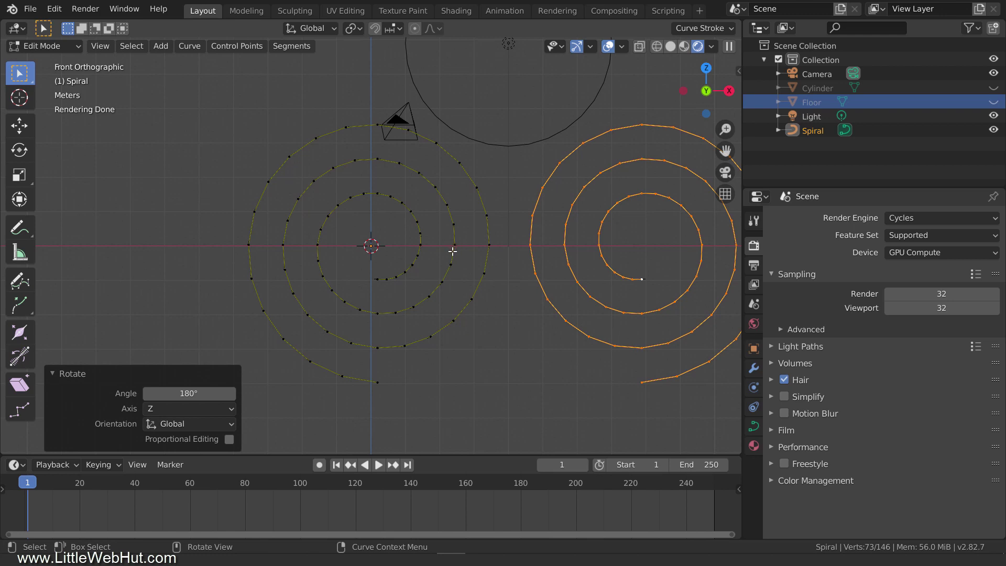
pyautogui.moveTo(367, 367); pyautogui.dragTo(643, 414)
pyautogui.press('f')
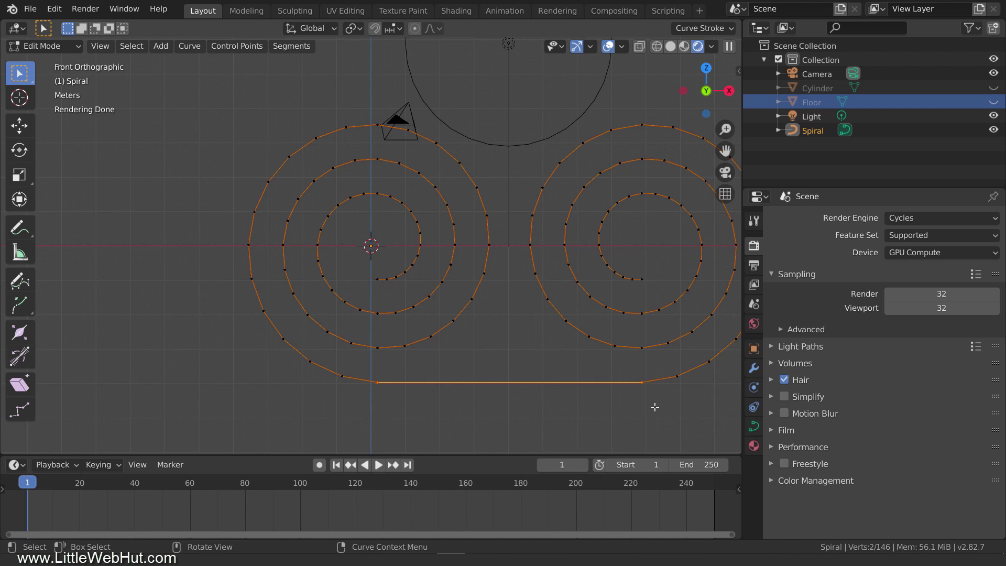
# - Scale all points of the connected double spiral to 0.05
pyautogui.press('a')
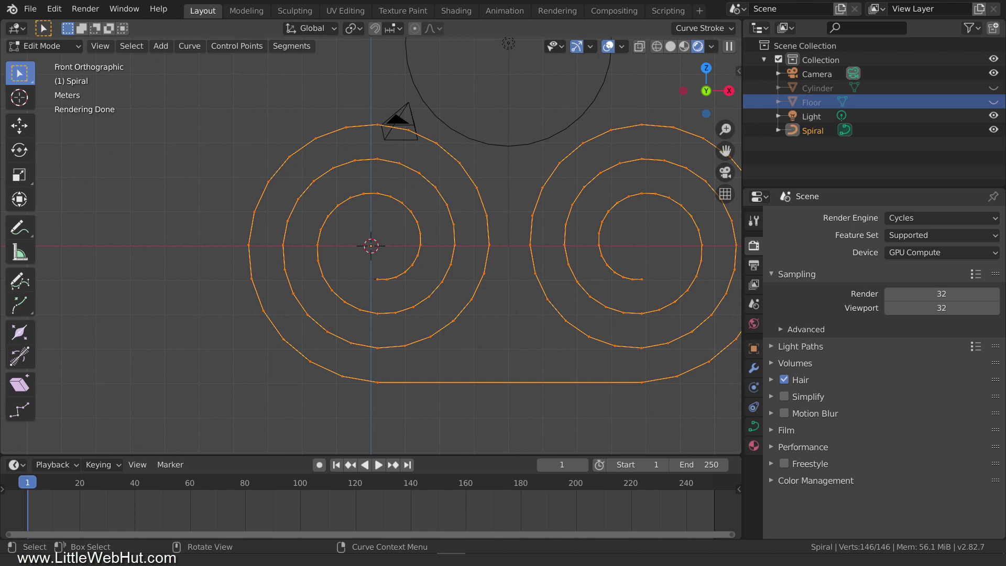
pyautogui.write('s.05')
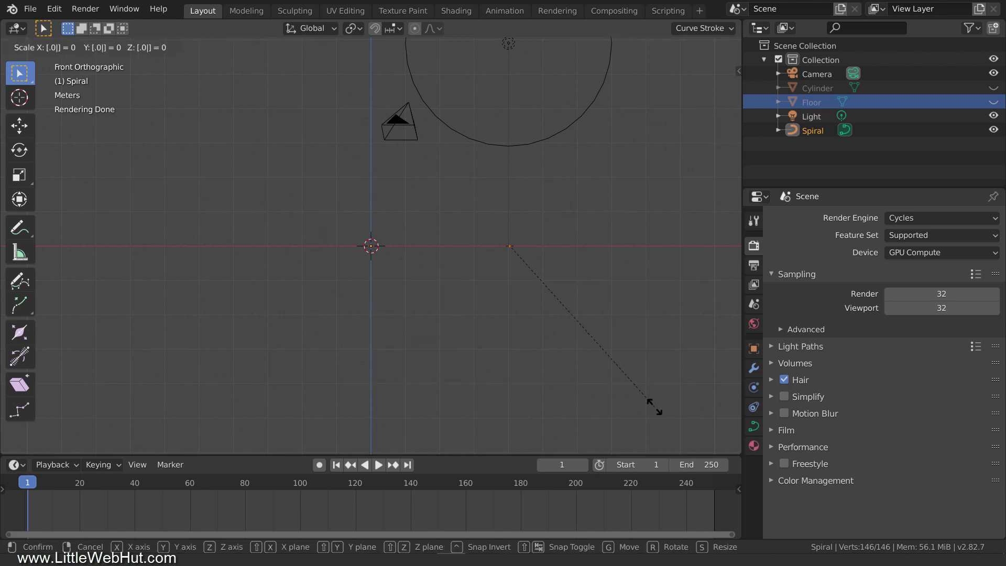
pyautogui.press('Return')
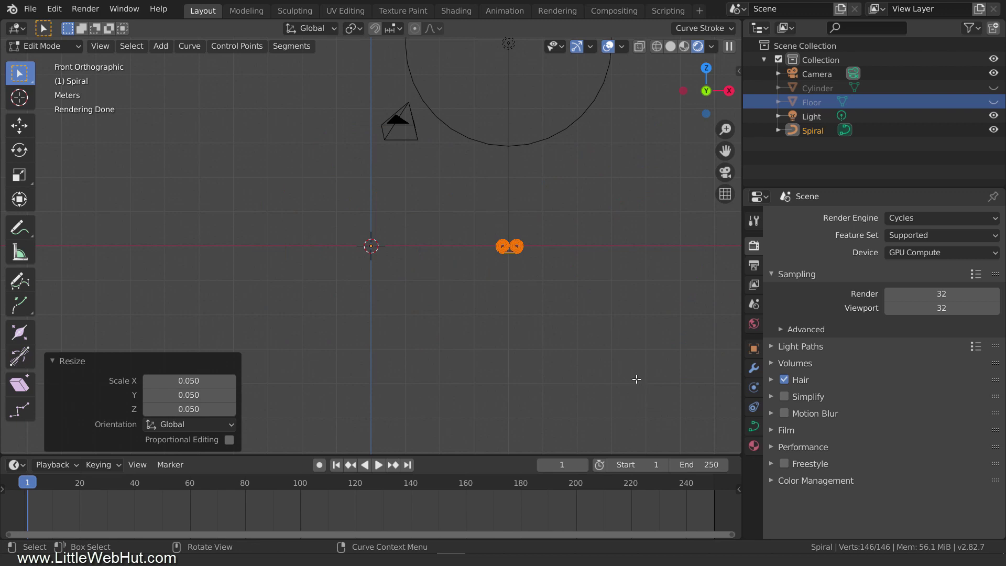
# - Move the double spiral about -4.01 m in X and 0.198 m in Z, and centre it with a further -0.028 m in X
pyautogui.press('g')
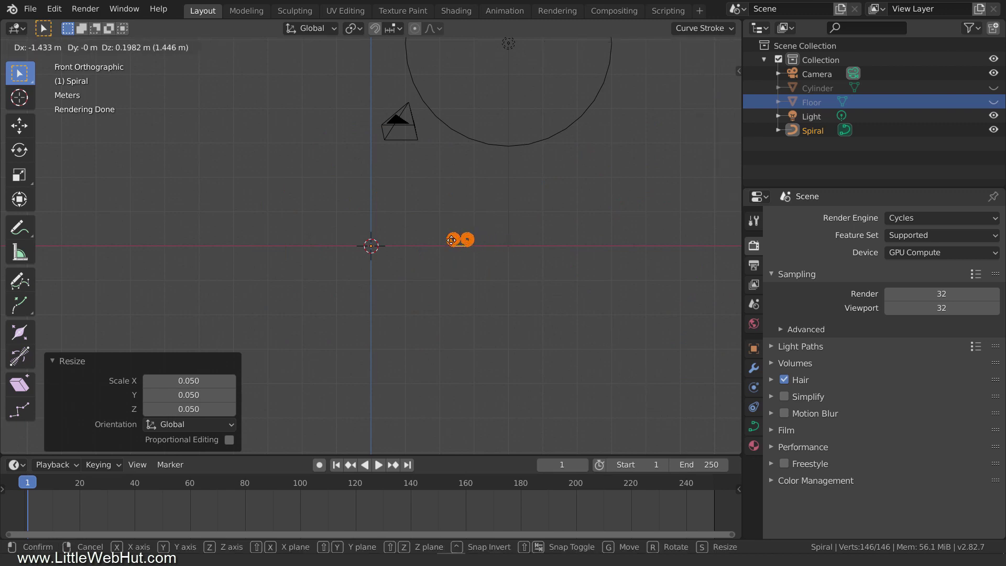
pyautogui.click(380, 242)
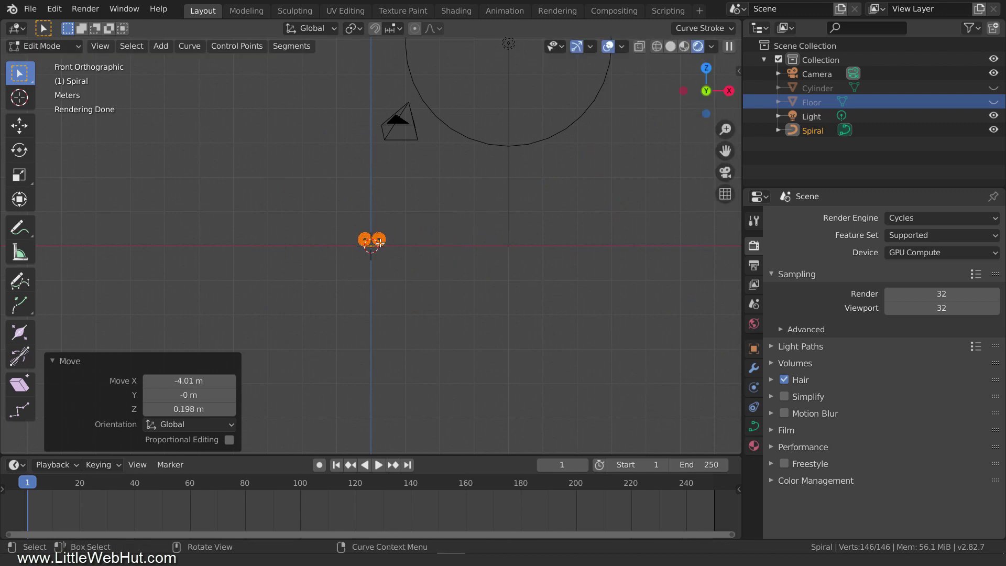
pyautogui.press('KP_Decimal')
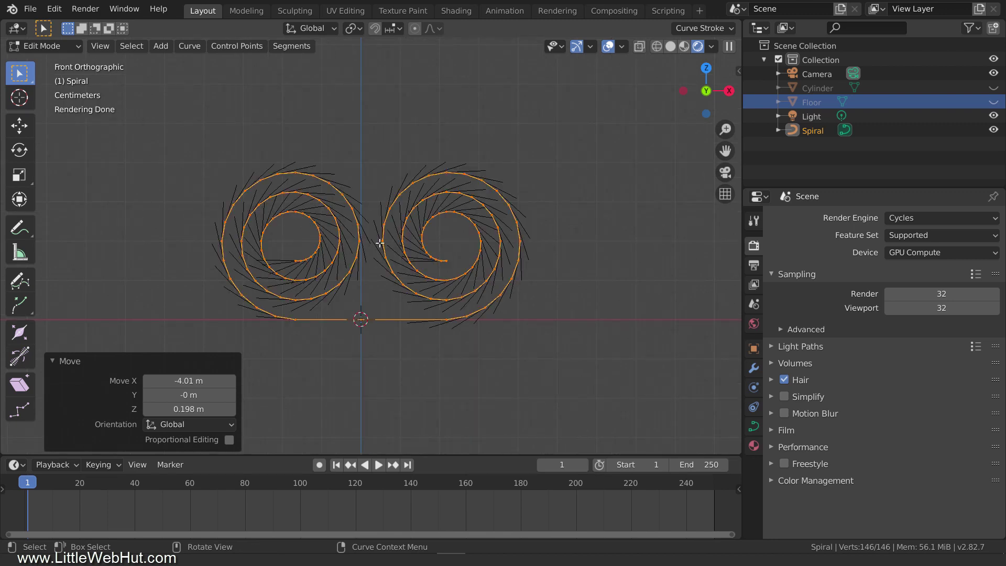
pyautogui.press('g')
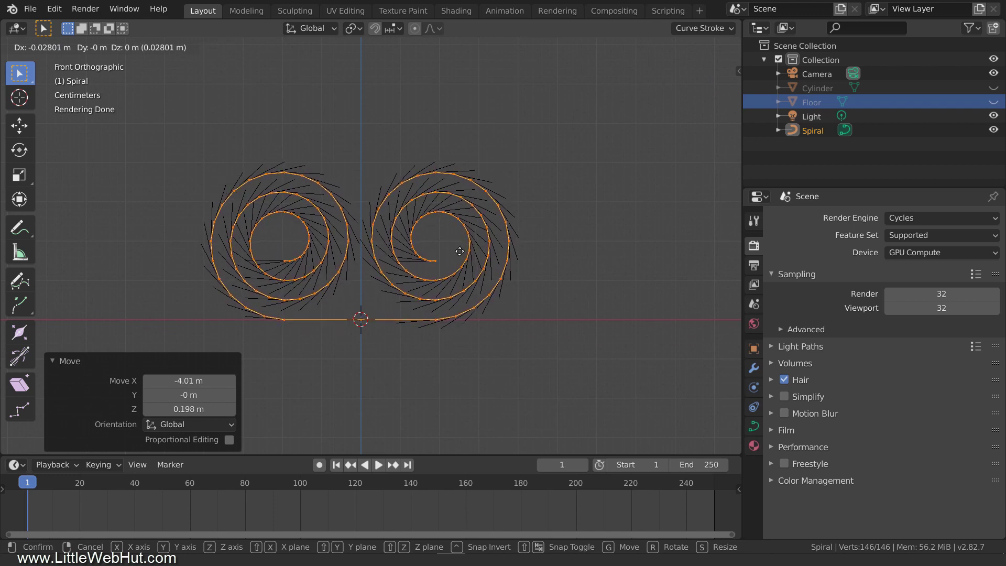
pyautogui.click(459, 251)
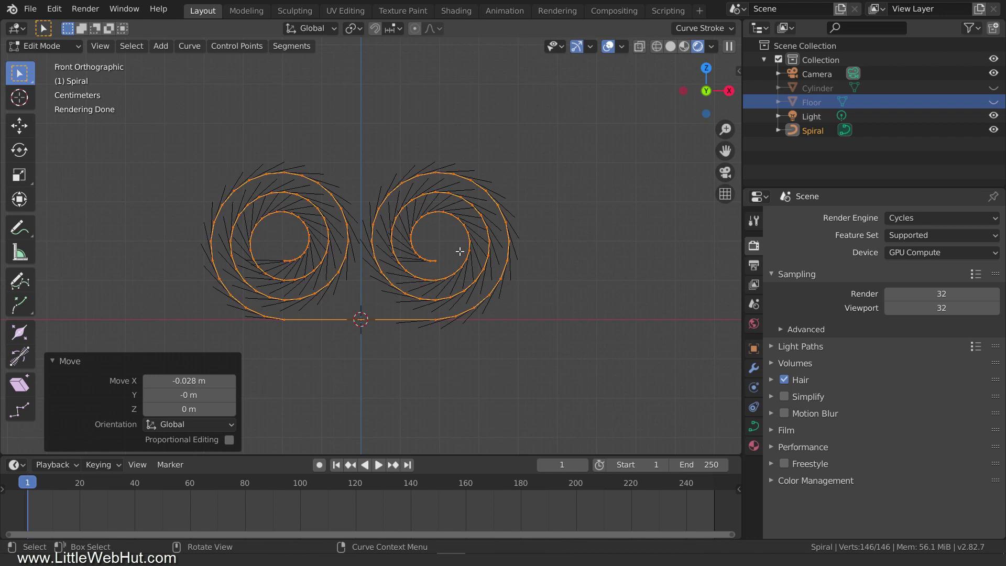
# - Move the double spiral about 0.156 m along global Y onto the X axis and return to Object Mode
pyautogui.press('KP_7')
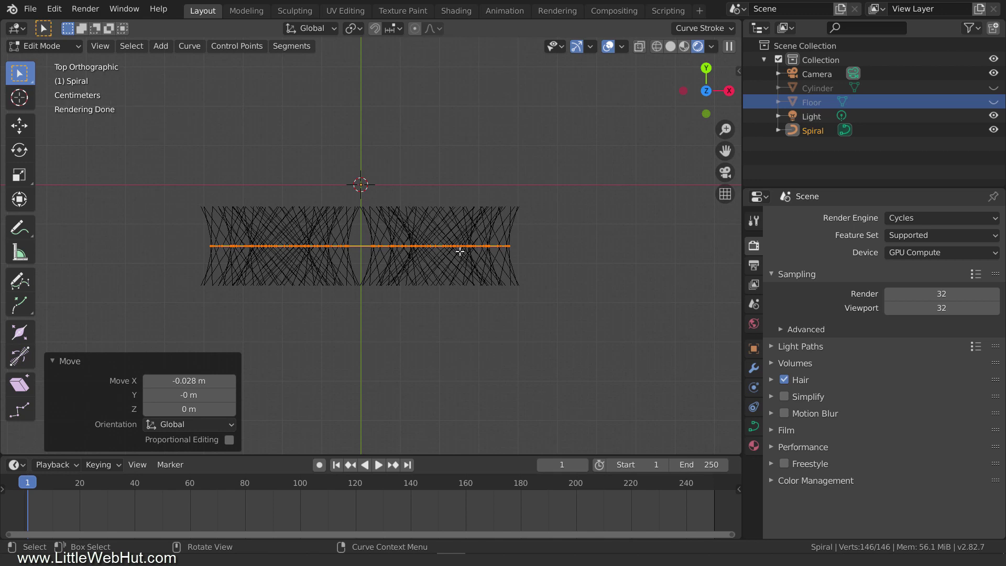
pyautogui.press('g')
pyautogui.press('y')
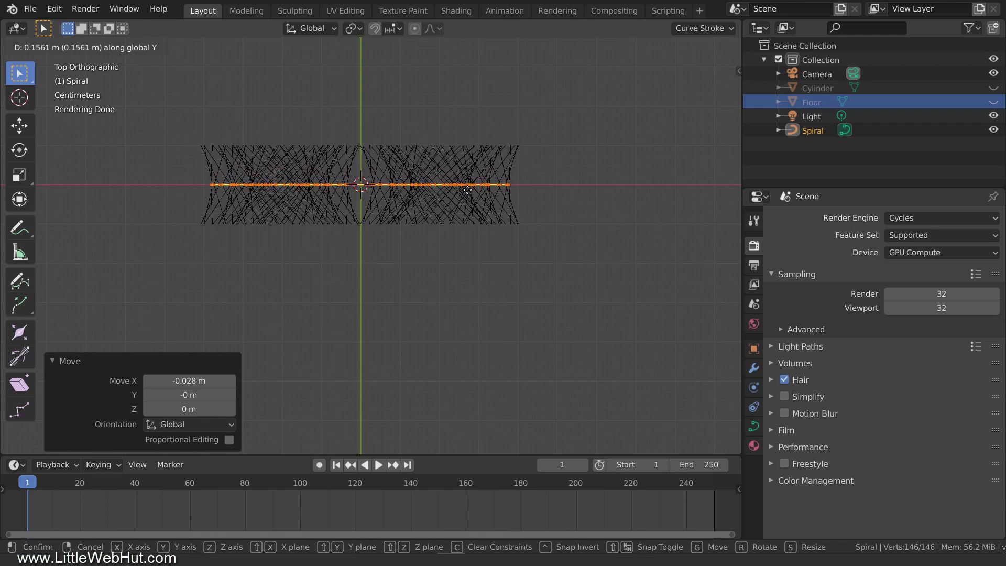
pyautogui.click(467, 190)
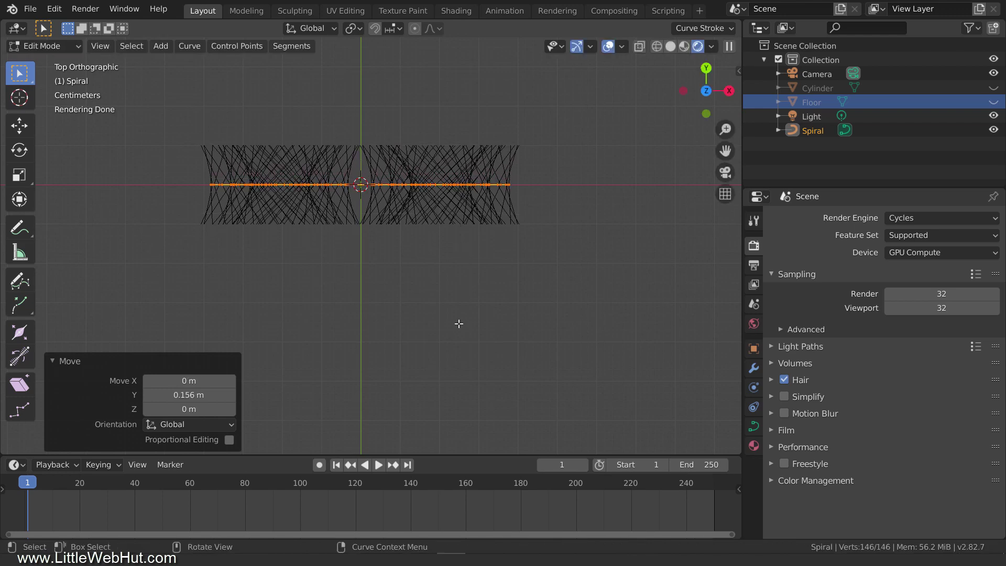
pyautogui.moveTo(459, 323); pyautogui.dragTo(460, 216, button='middle')
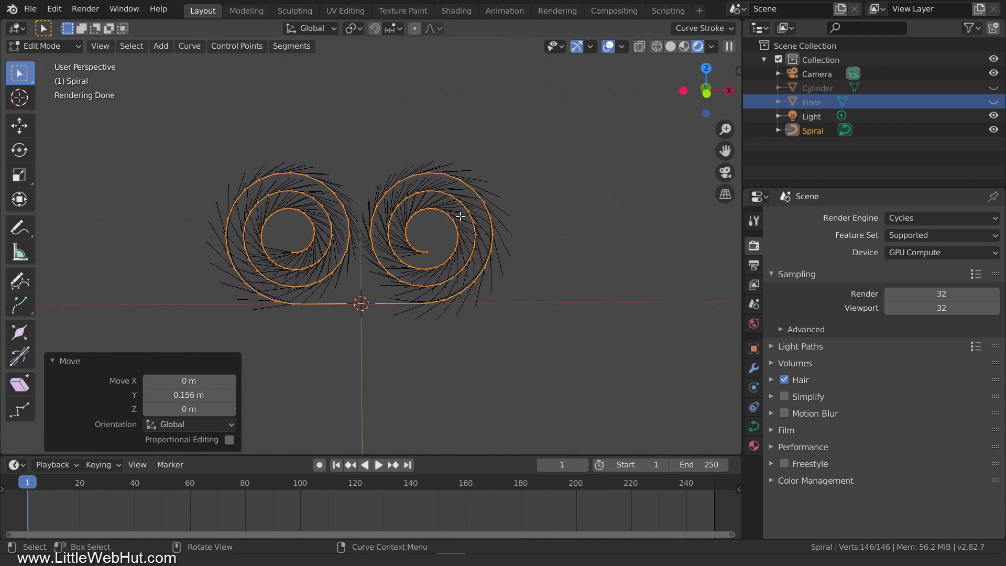
pyautogui.press('Tab')
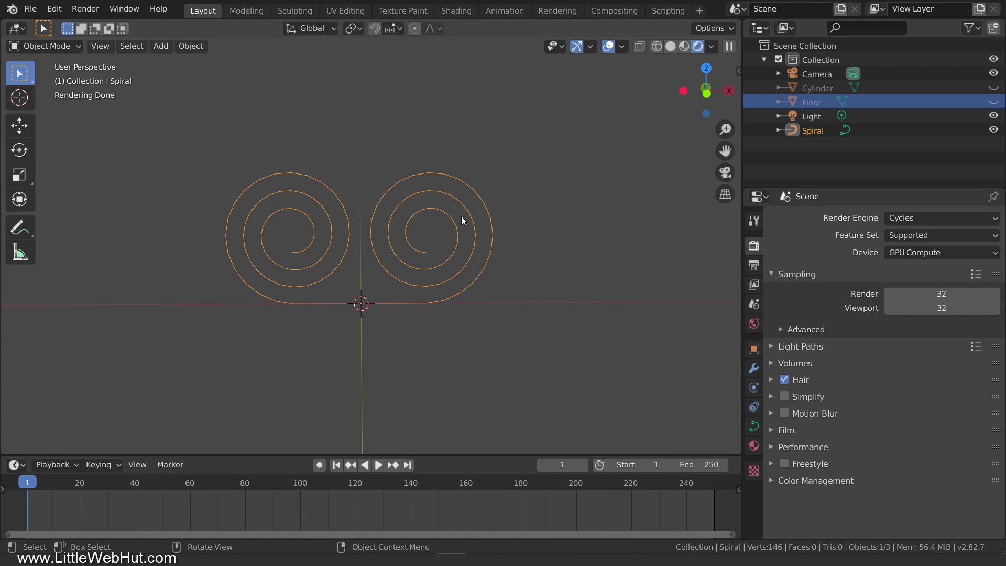
# - Add a mesh plane at the origin and scale its geometry by 2 along the global X axis in Edit Mode
pyautogui.hotkey('shift', 'a')
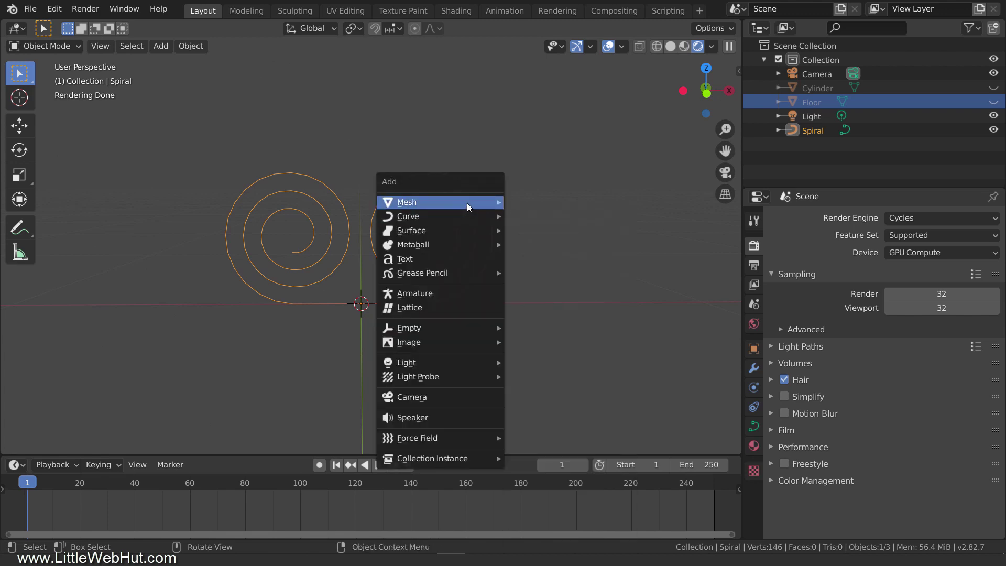
pyautogui.moveTo(469, 202)
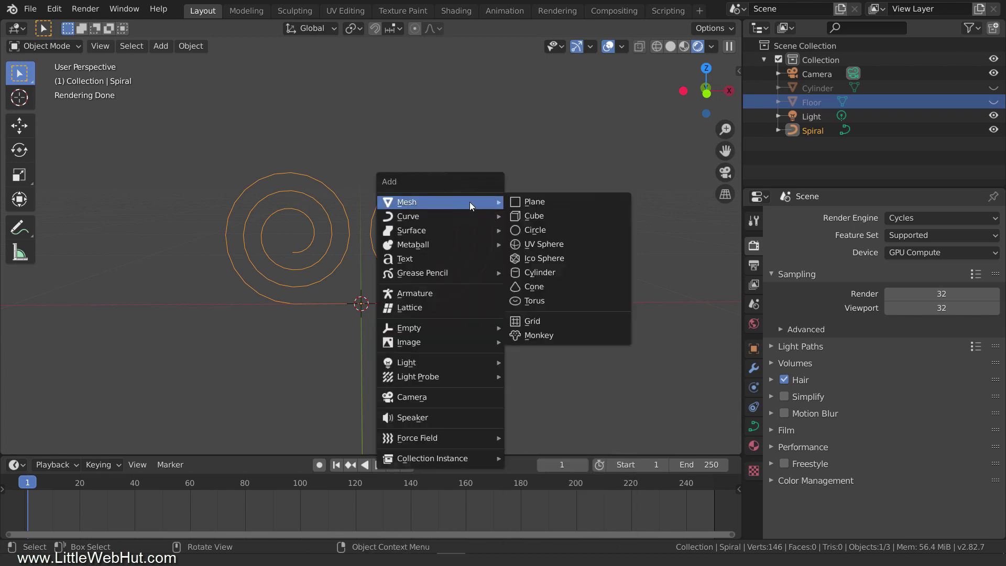
pyautogui.click(554, 203)
pyautogui.press('Tab')
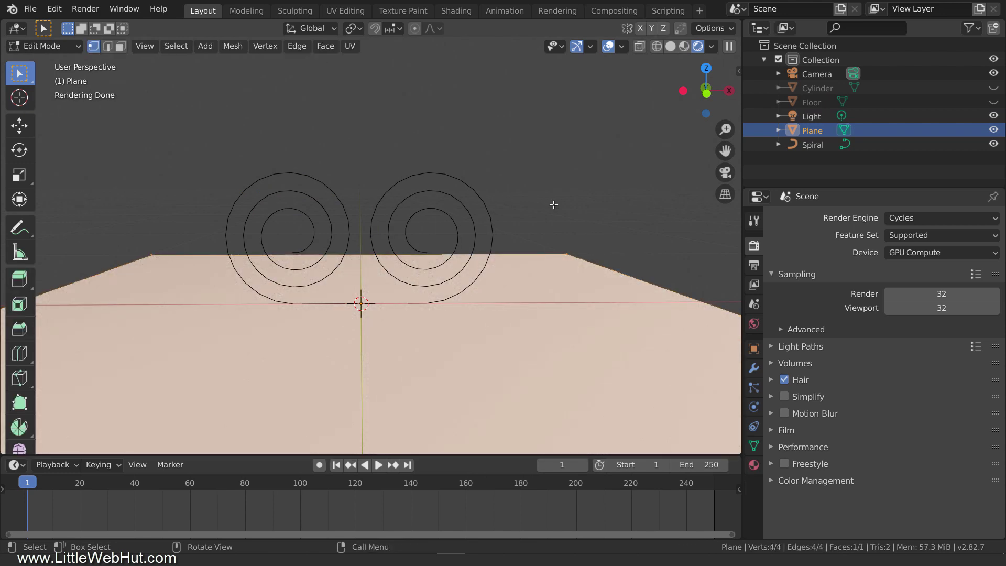
pyautogui.press('s')
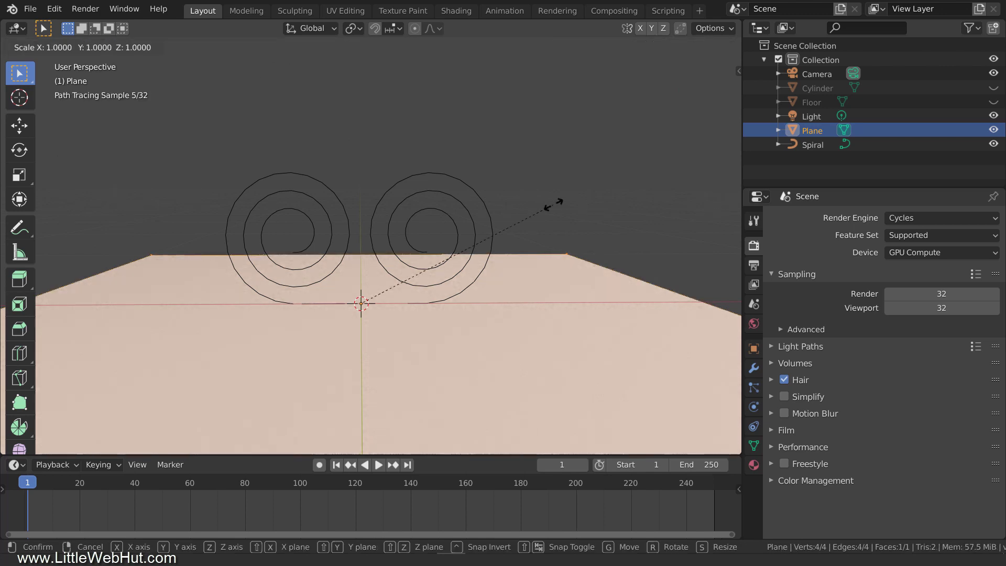
pyautogui.press('x')
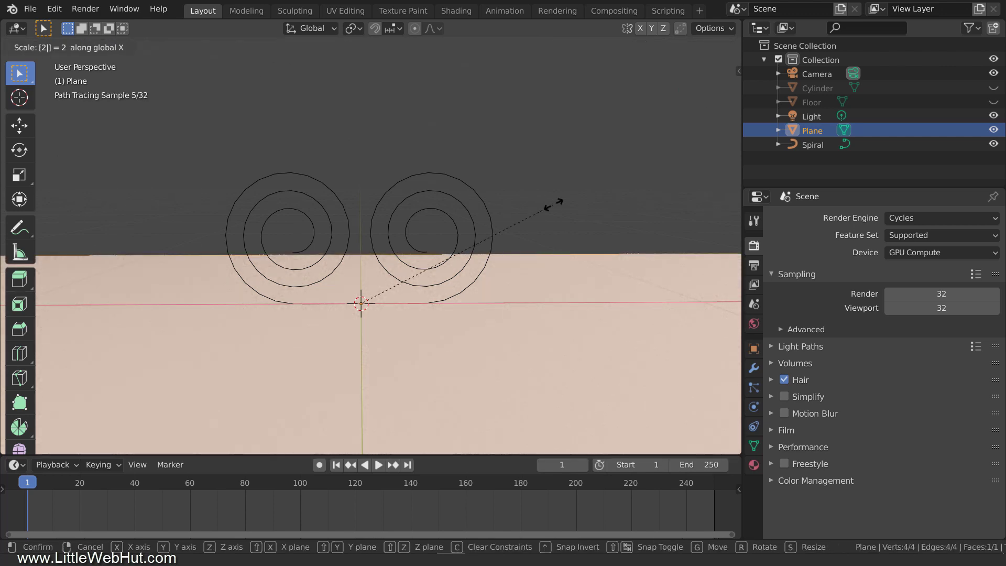
pyautogui.press('2')
pyautogui.press('Return')
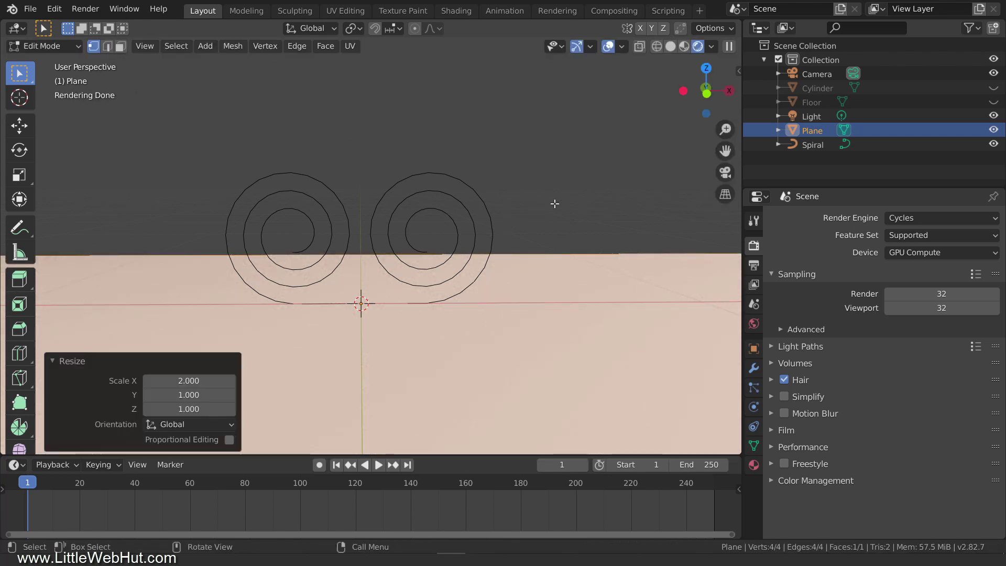
# - Subdivide the plane's two long edges, parallel to the X axis, with 40 cuts
pyautogui.scroll(-3, 554, 205)
pyautogui.moveTo(550, 202); pyautogui.dragTo(550, 223, button='middle')
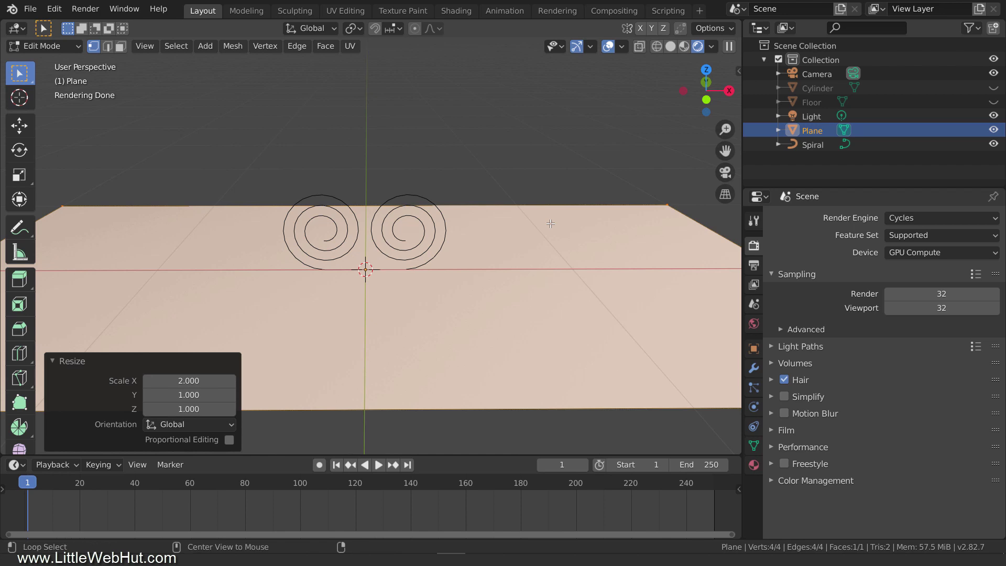
pyautogui.hotkey('alt', 'a')
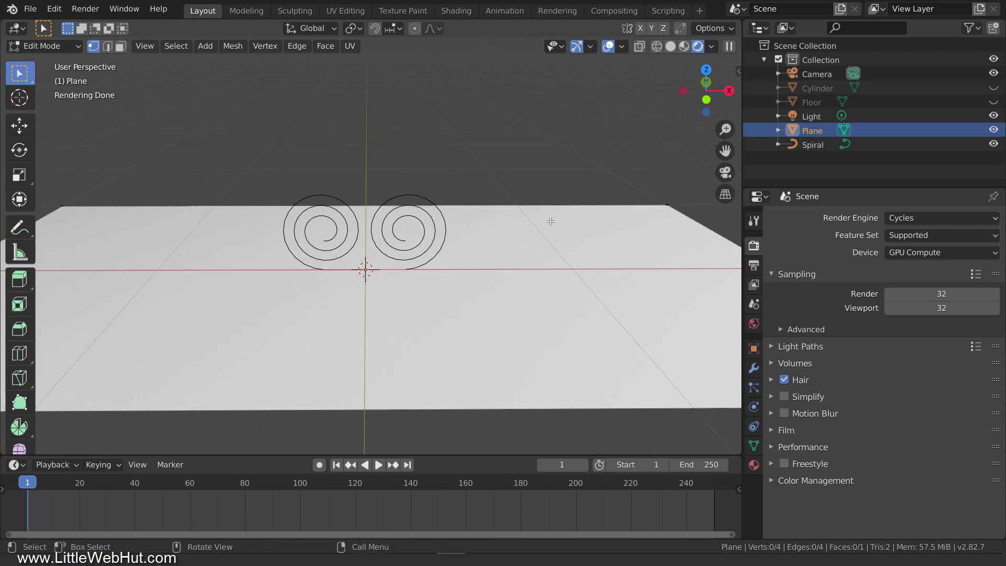
pyautogui.click(109, 46)
pyautogui.moveTo(453, 168); pyautogui.dragTo(494, 424)
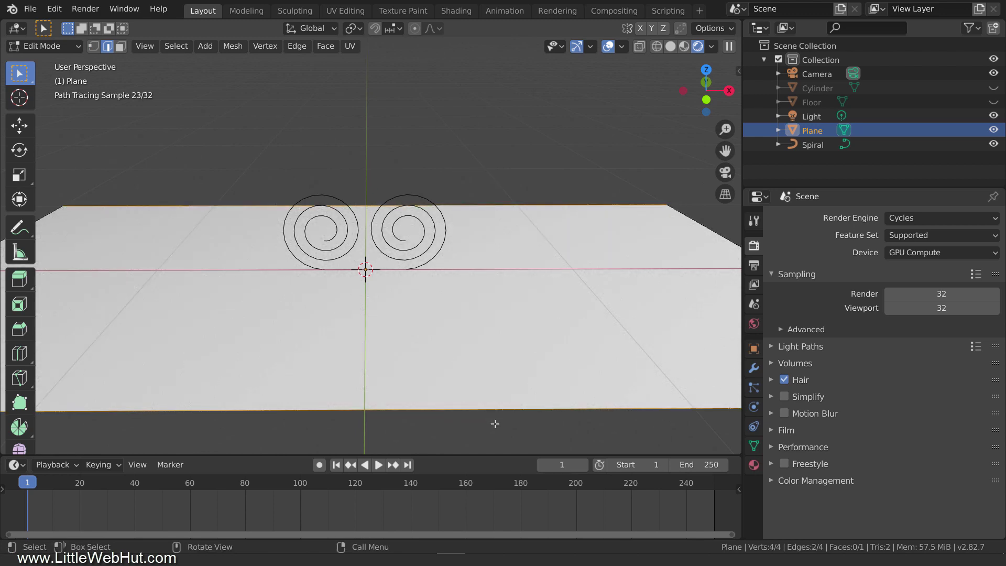
pyautogui.rightClick(500, 303)
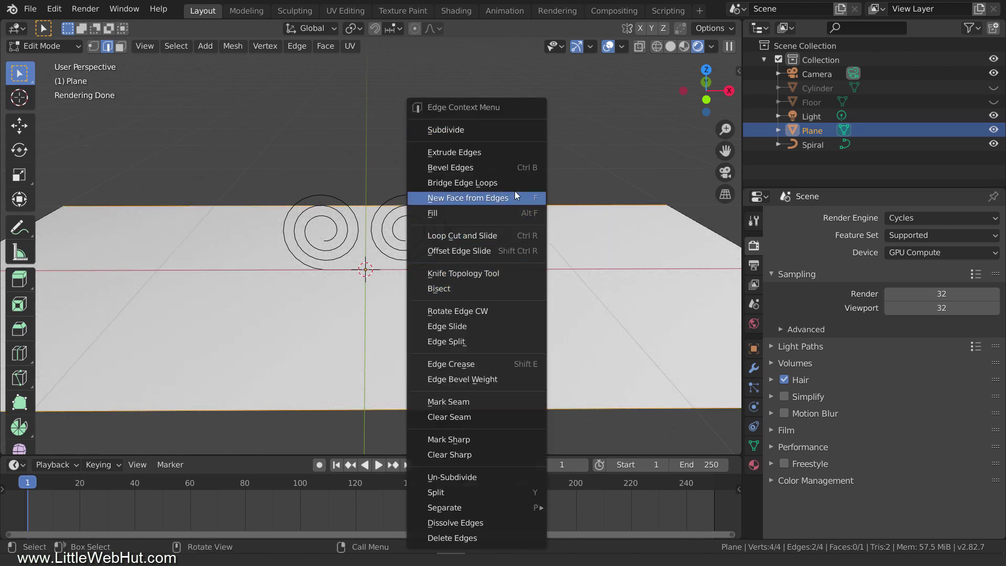
pyautogui.click(515, 130)
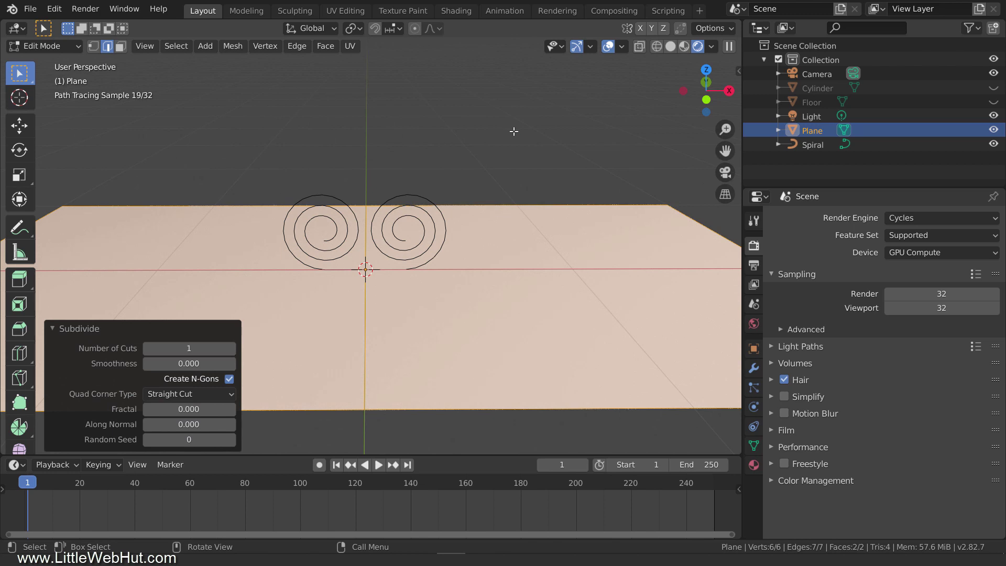
pyautogui.click(219, 349)
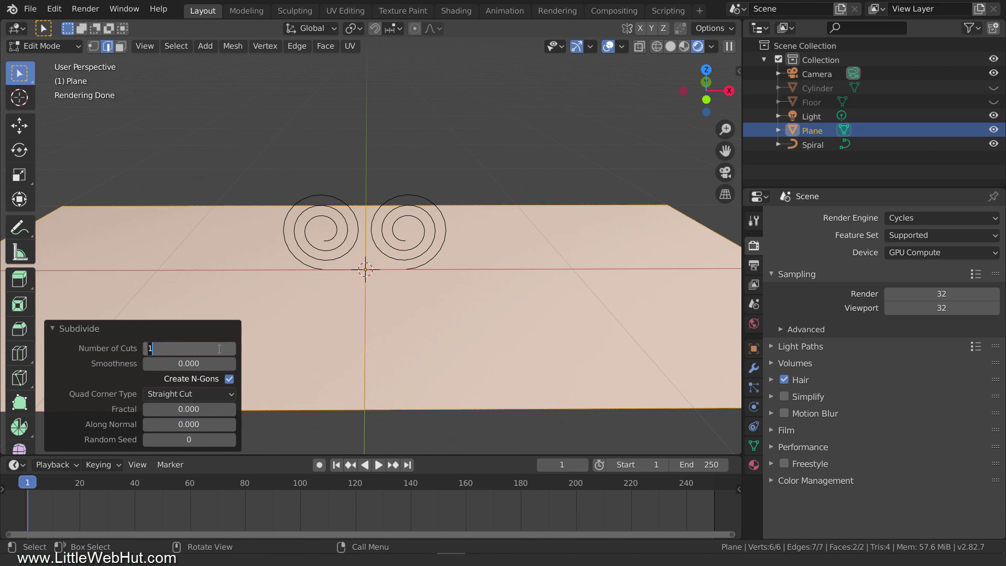
pyautogui.write('40')
pyautogui.press('Return')
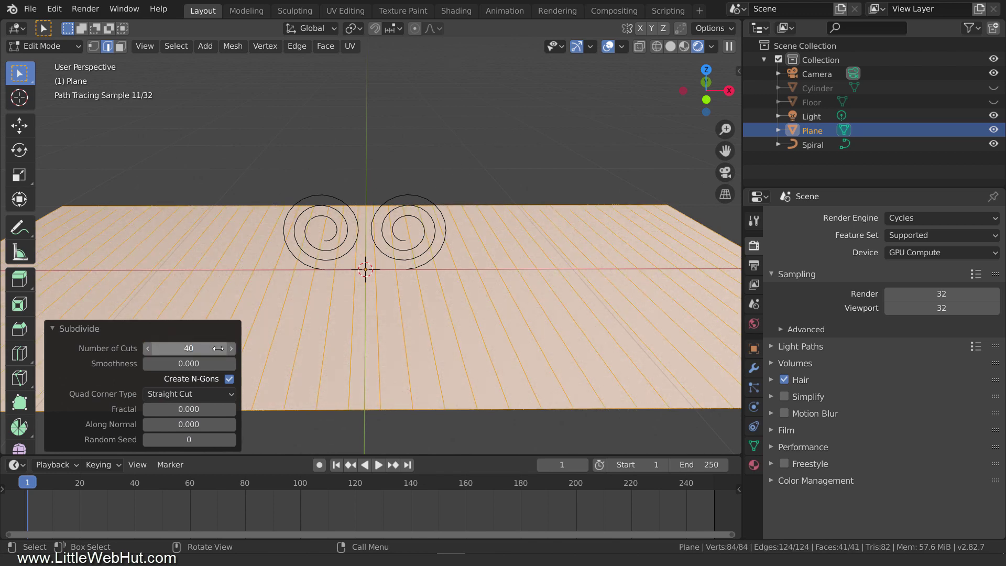
# - Subdivide all of the plane's edges that run across its width with 20 cuts and return to Object Mode
pyautogui.hotkey('alt', 'a')
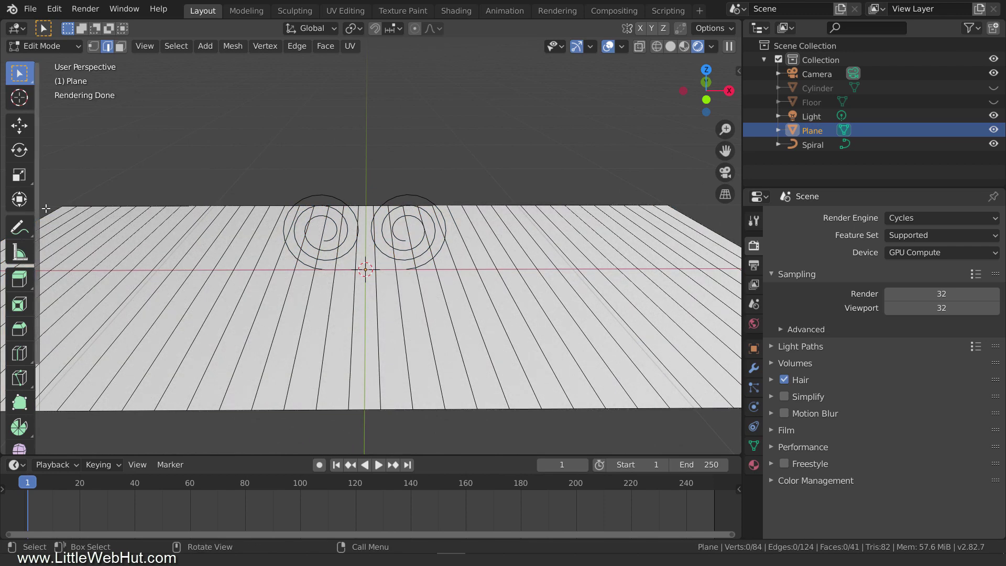
pyautogui.press('b')
pyautogui.moveTo(44, 211); pyautogui.dragTo(702, 226)
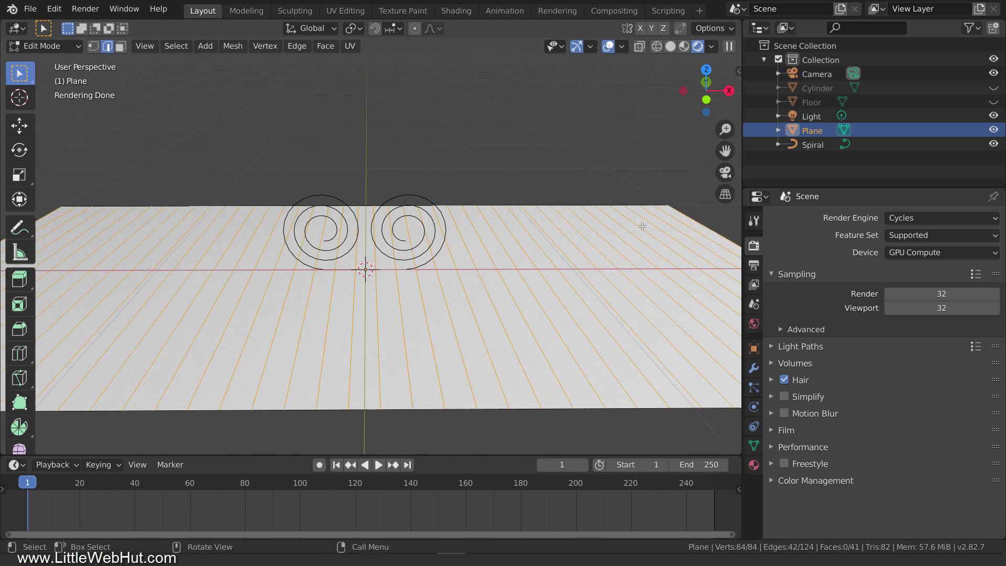
pyautogui.rightClick(582, 226)
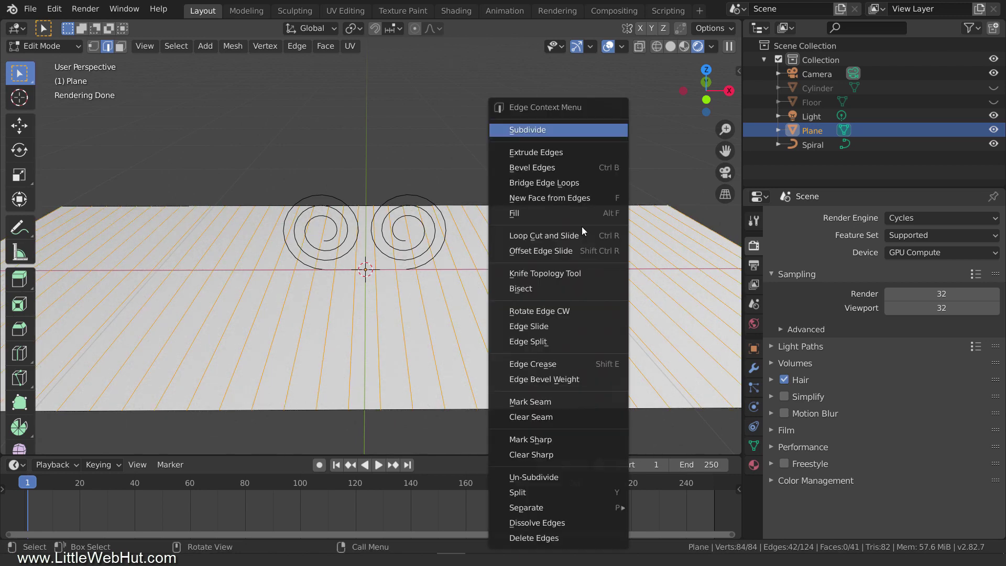
pyautogui.click(588, 130)
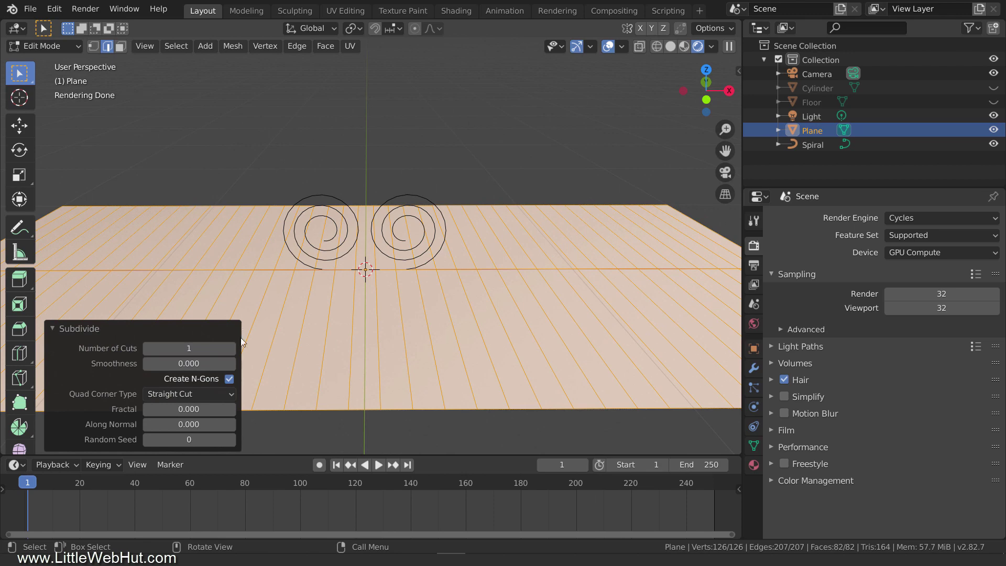
pyautogui.click(218, 348)
pyautogui.write('20')
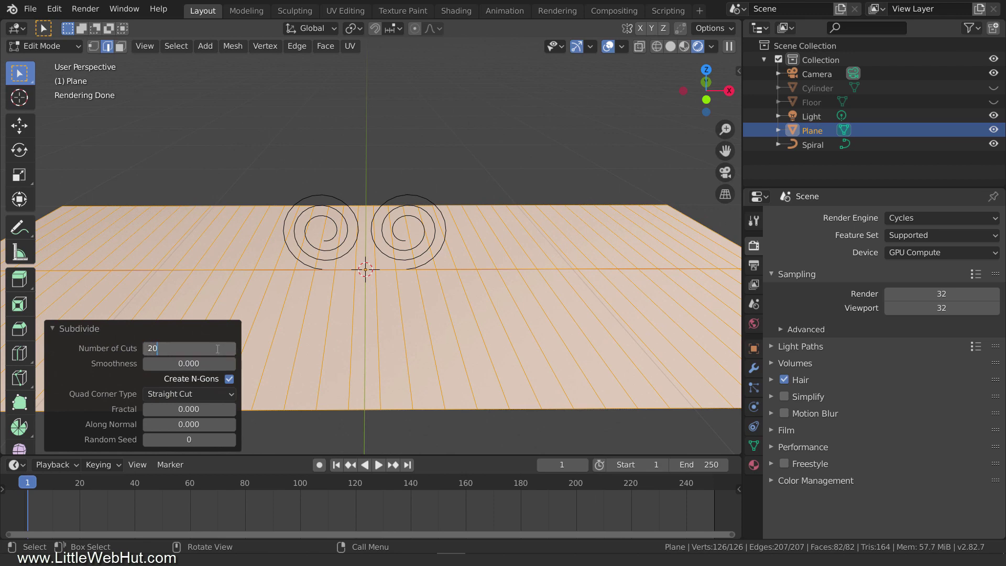
pyautogui.press('Return')
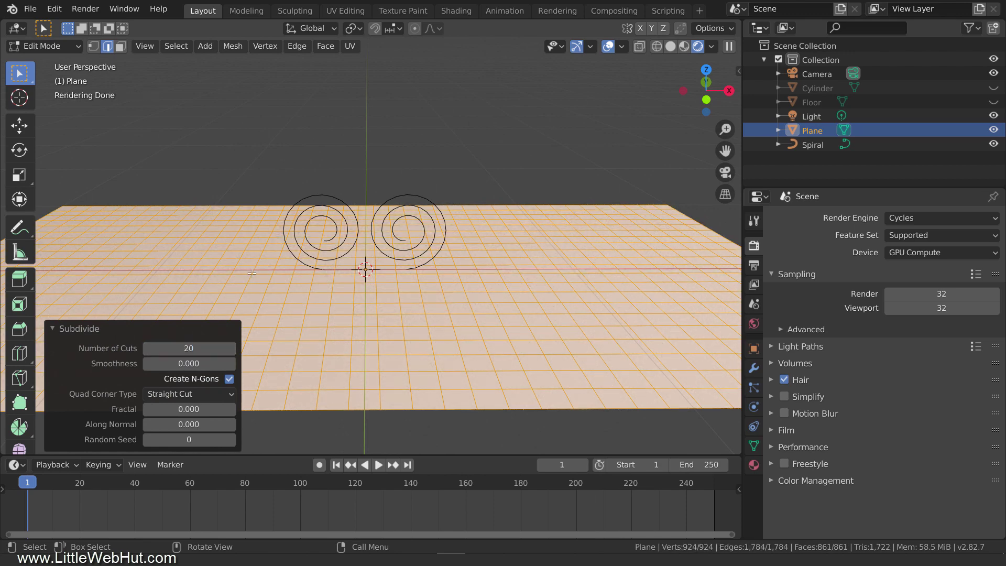
pyautogui.press('Tab')
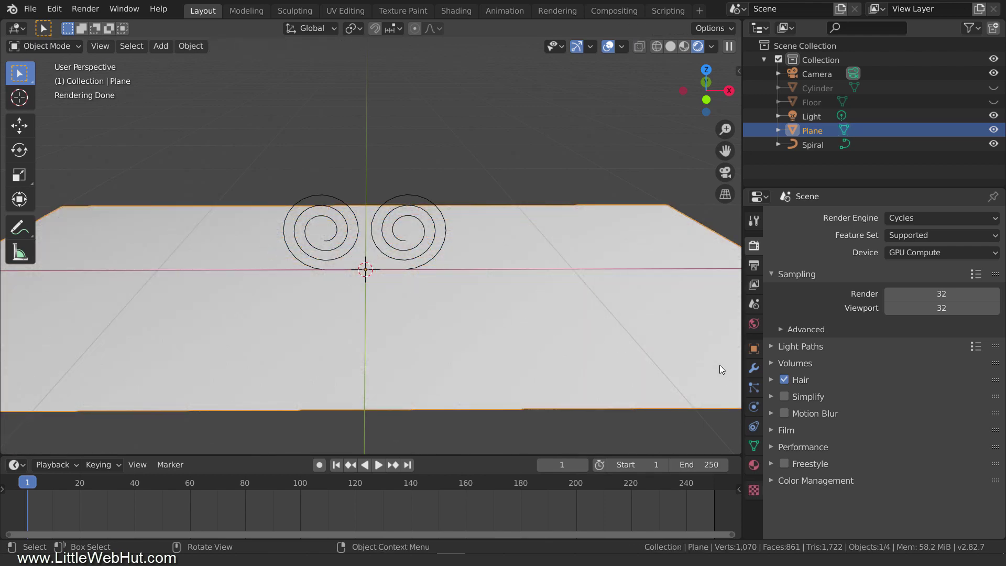
# - Add a Curve modifier to the plane with Spiral as its object, and show the result in front view
pyautogui.click(753, 368)
pyautogui.click(857, 221)
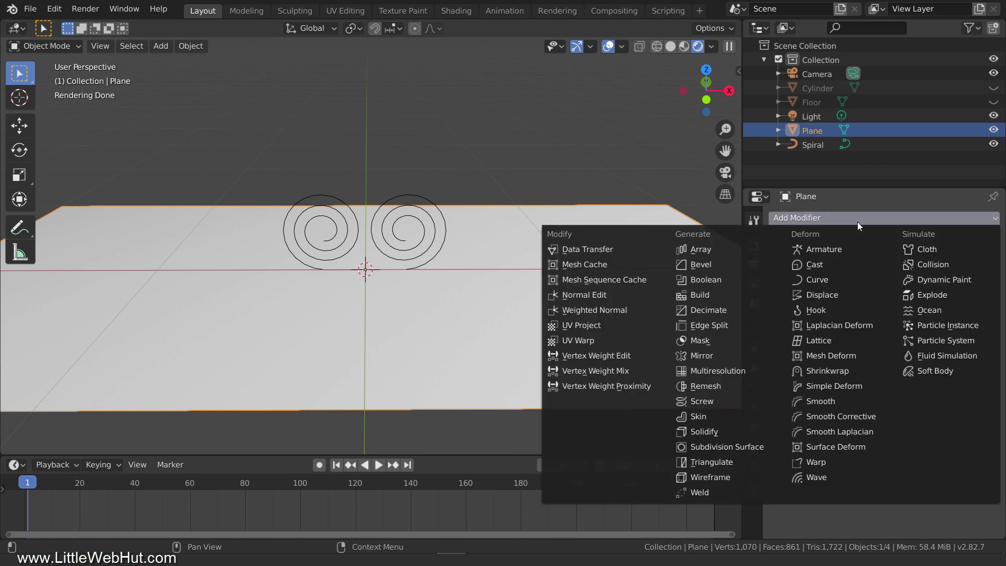
pyautogui.click(841, 281)
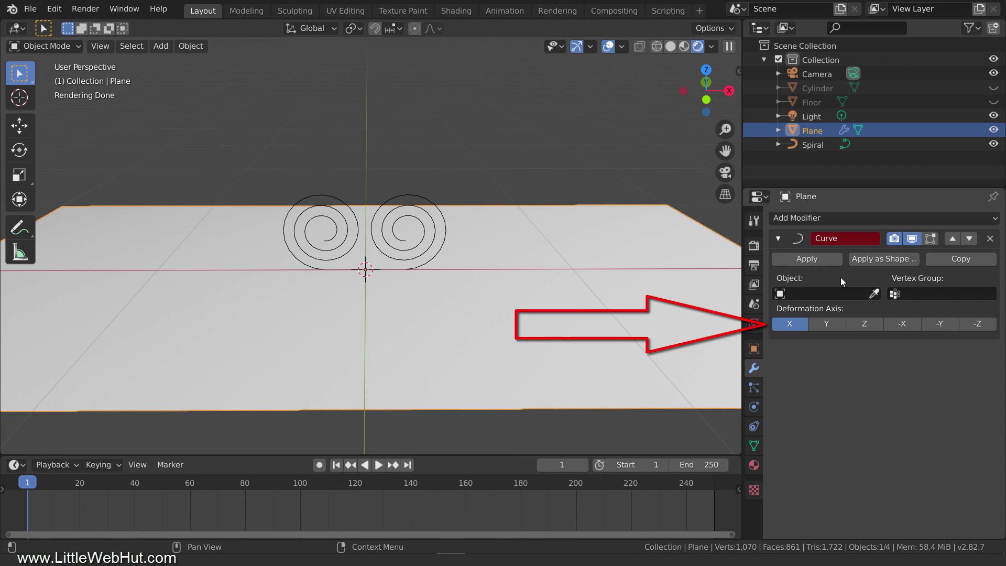
pyautogui.click(835, 293)
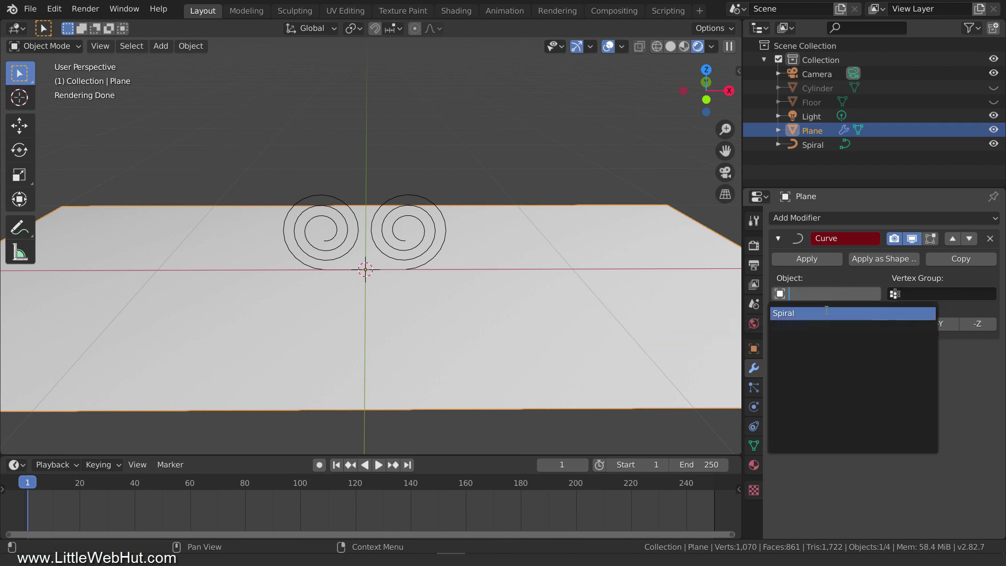
pyautogui.click(825, 313)
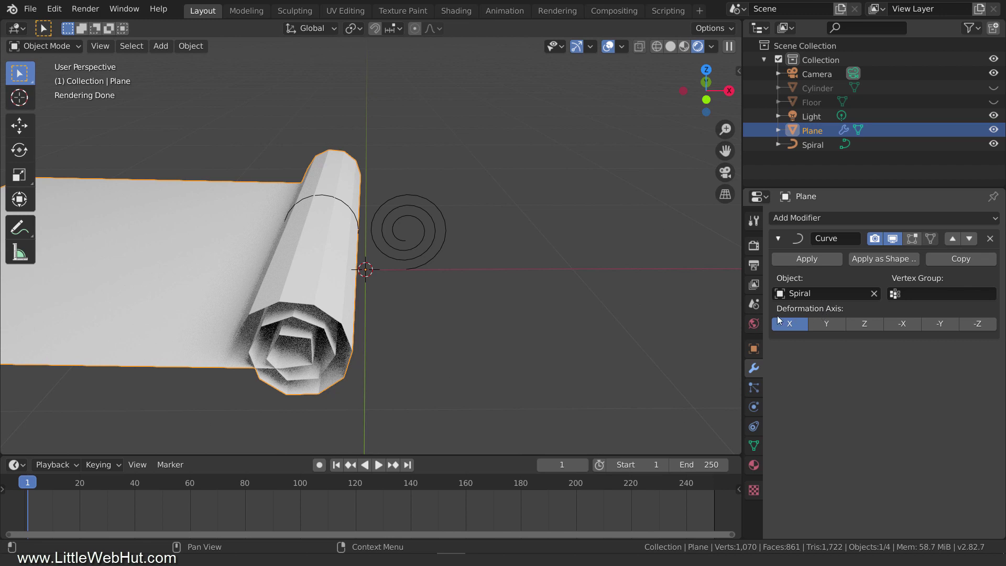
pyautogui.press('KP_1')
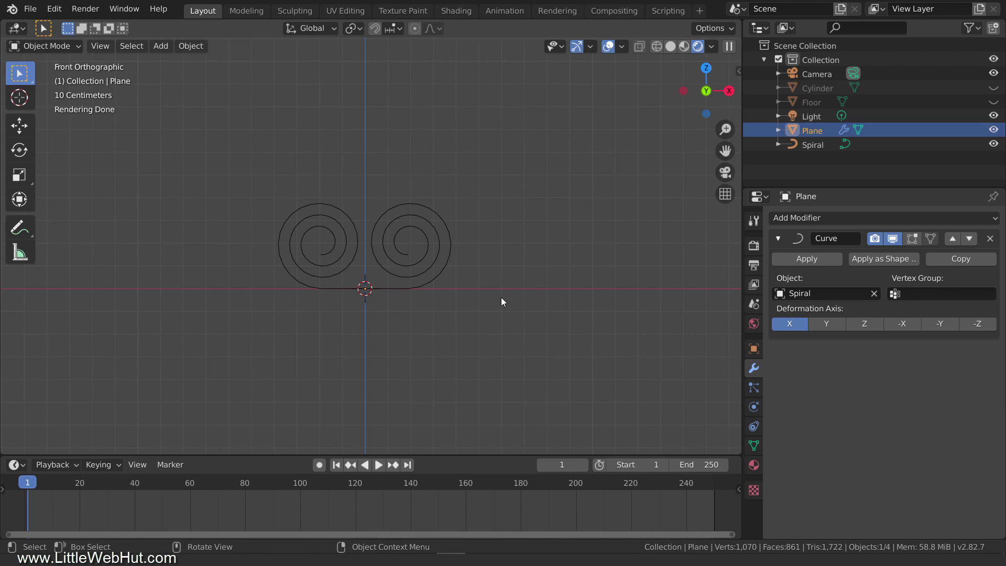
# - Switch to wireframe shading and move the plane about 2.55 m along the global X axis, centring it on the double spiral
pyautogui.press('z')
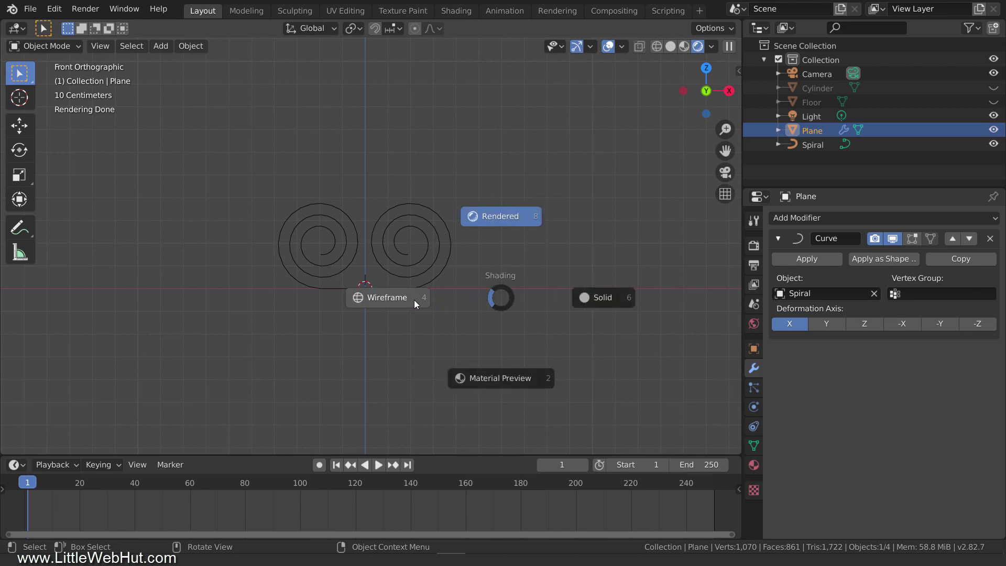
pyautogui.click(411, 302)
pyautogui.scroll(2, 410, 302)
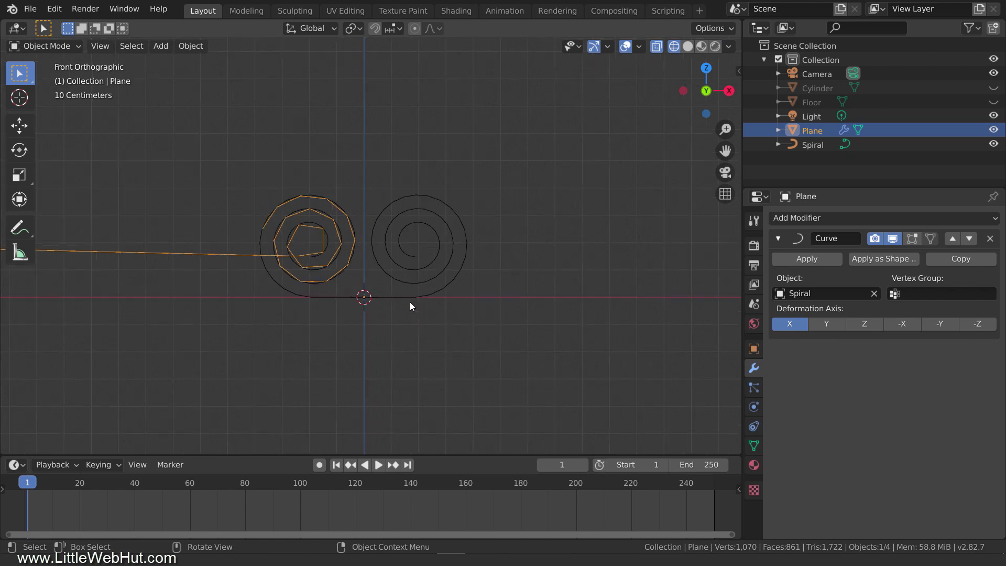
pyautogui.scroll(2, 411, 301)
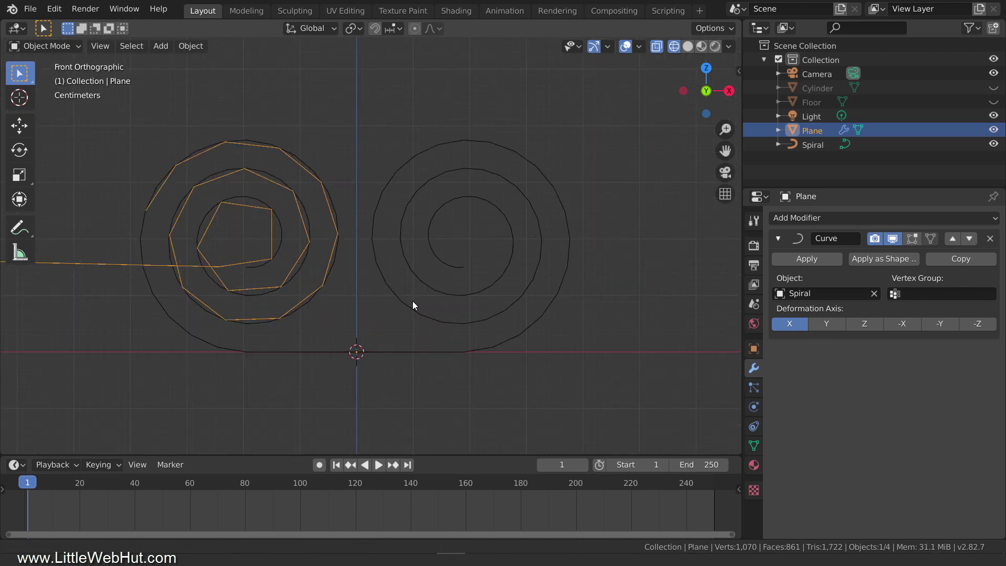
pyautogui.scroll(1, 414, 309)
pyautogui.keyDown('shift'); pyautogui.moveTo(419, 332); pyautogui.dragTo(426, 348, button='middle'); pyautogui.keyUp('shift')
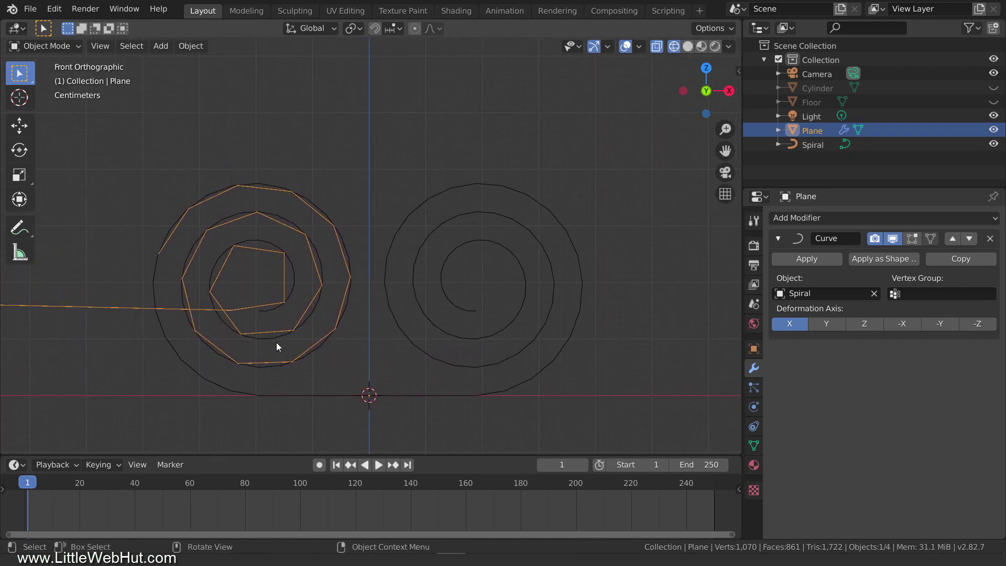
pyautogui.press('g')
pyautogui.press('x')
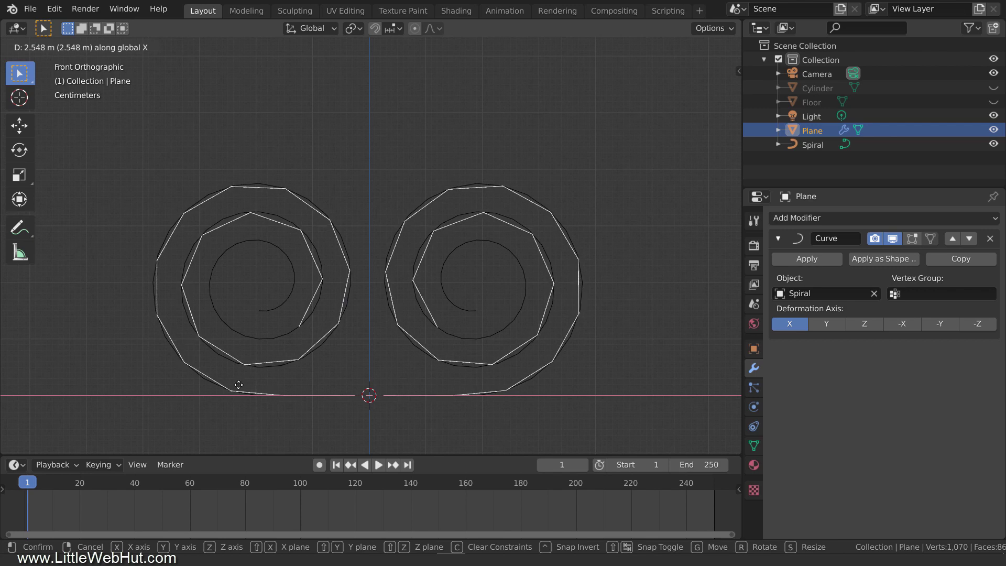
pyautogui.click(239, 386)
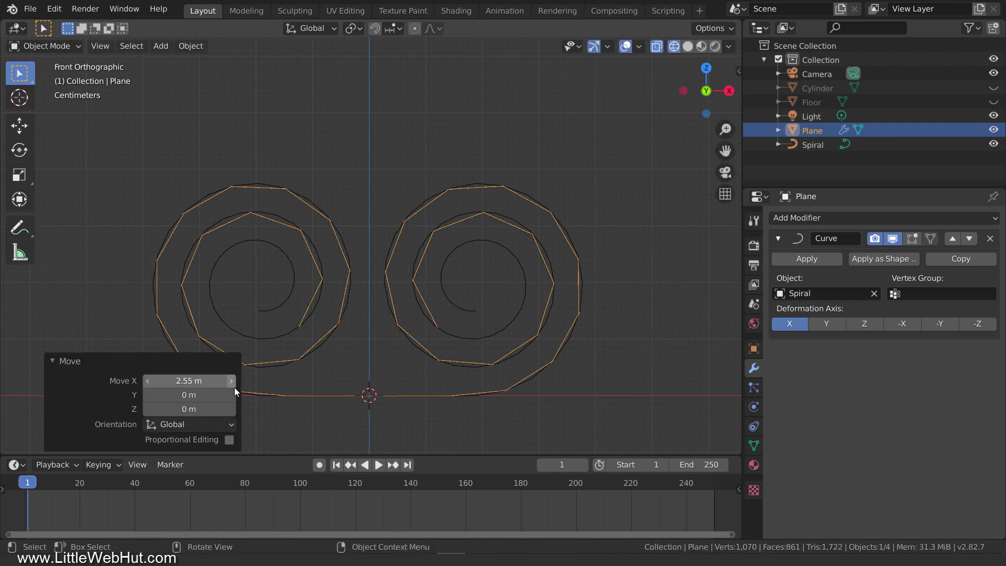
# - Hide the Spiral curve, unhide the Cylinder, and move it -0.2 m in X and -0.3 m in Z into the left roll's centre
pyautogui.click(994, 146)
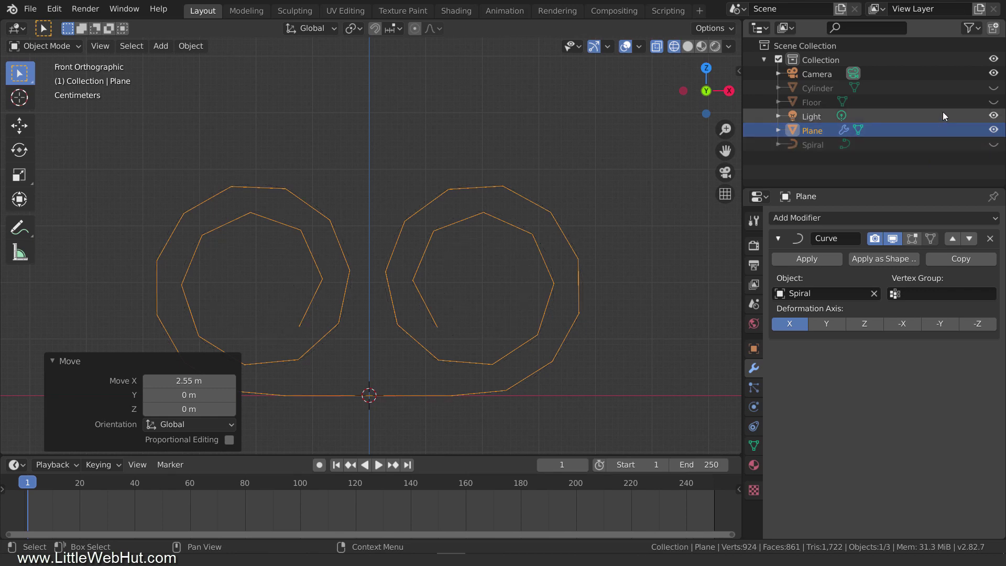
pyautogui.click(993, 88)
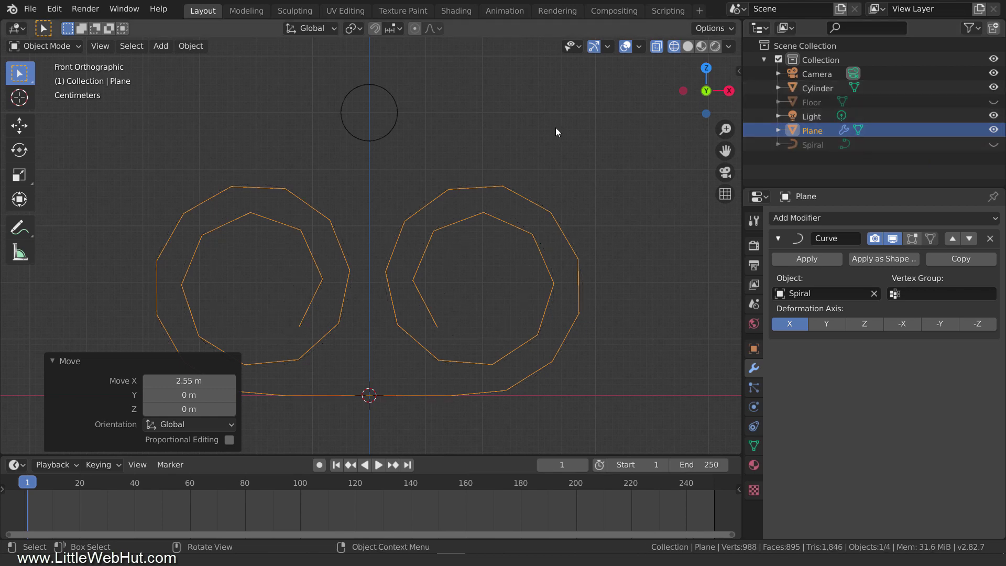
pyautogui.click(388, 129)
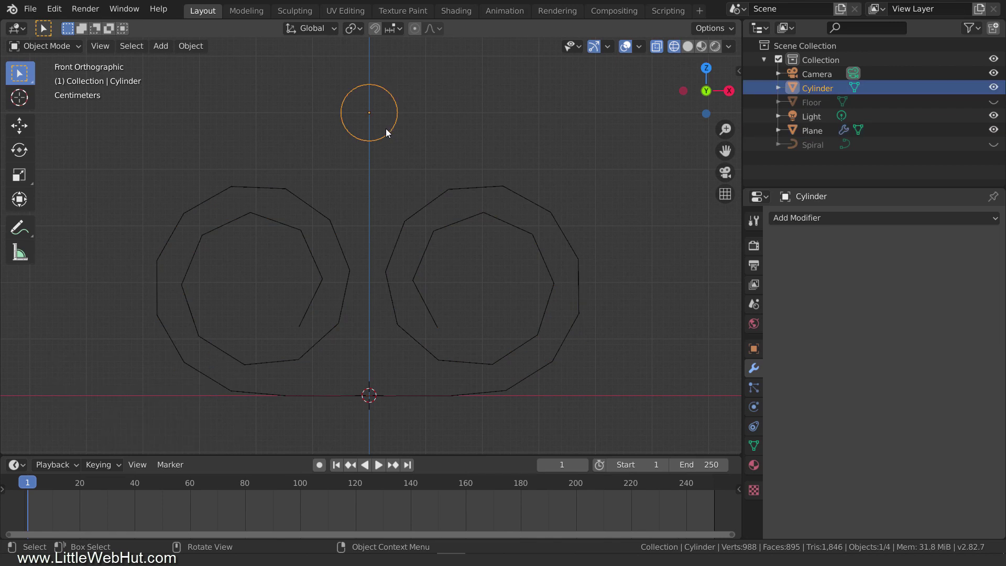
pyautogui.press('g')
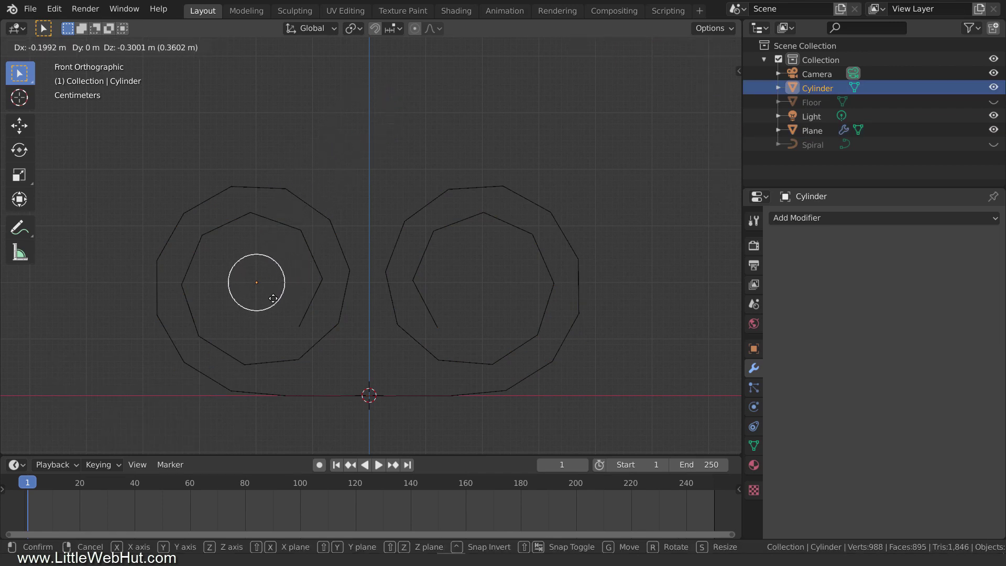
pyautogui.click(272, 300)
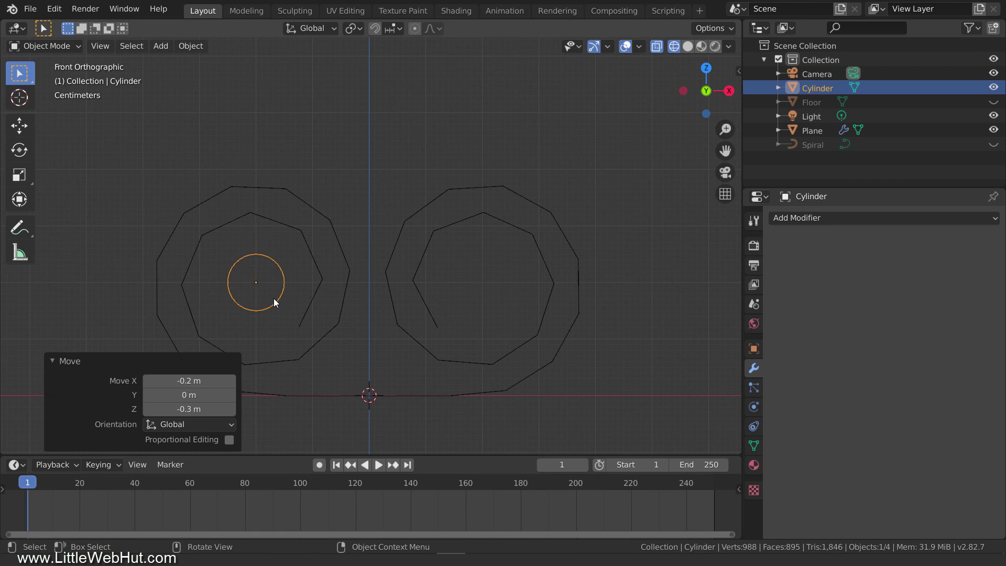
# - Enable Collision physics on the cylinder and set its Softbody and Cloth outer thickness to 0.001
pyautogui.click(749, 407)
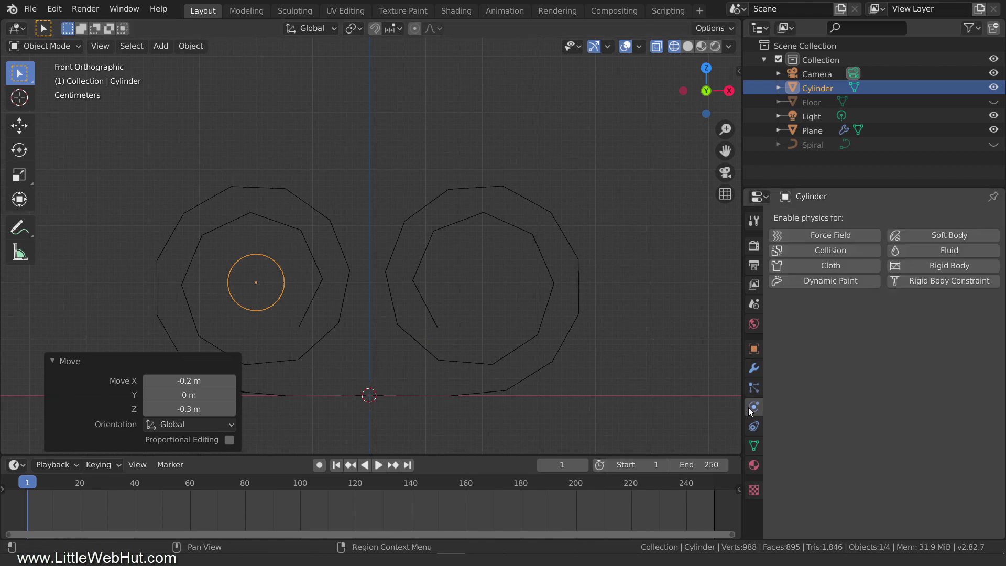
pyautogui.click(856, 250)
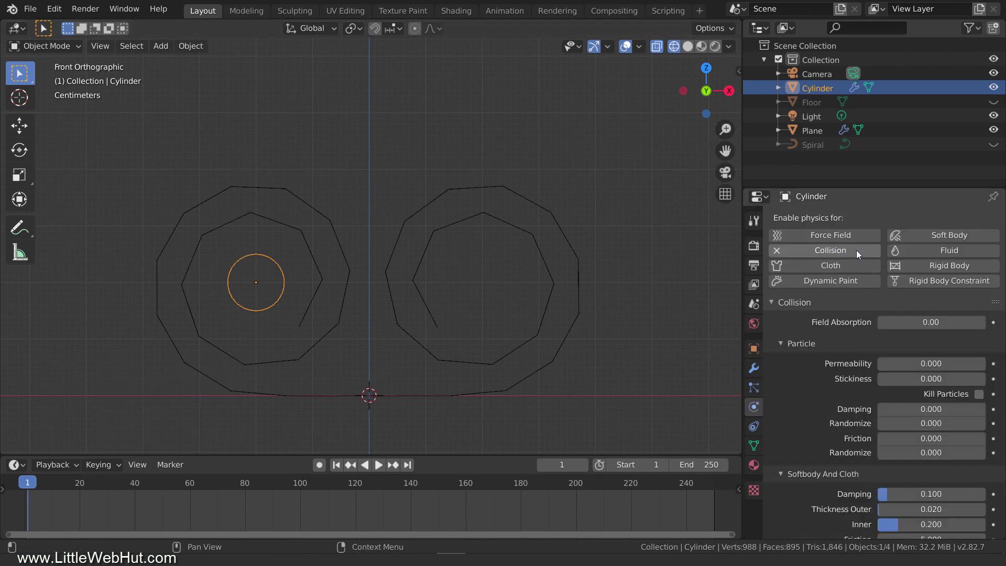
pyautogui.scroll(-2, 888, 406)
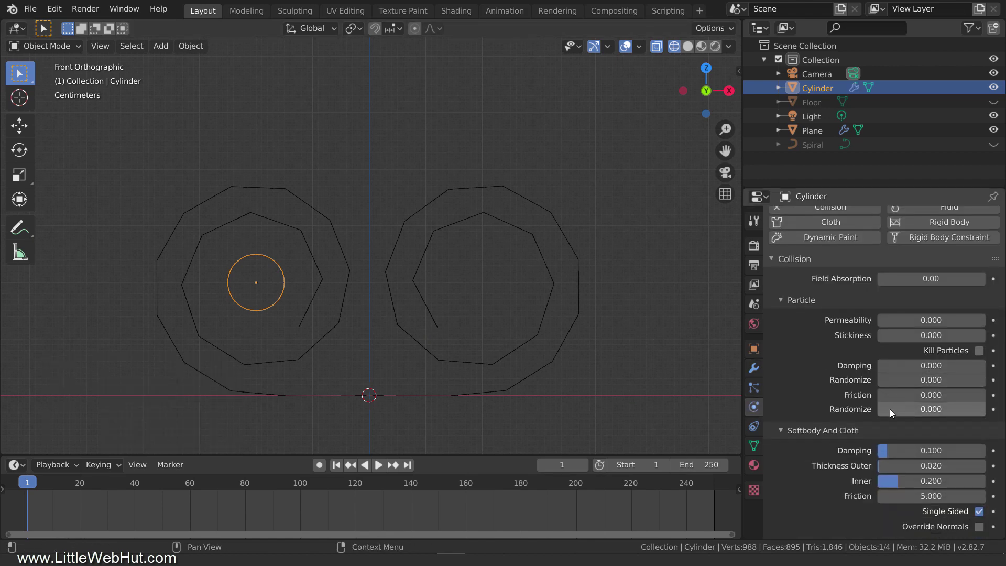
pyautogui.click(928, 466)
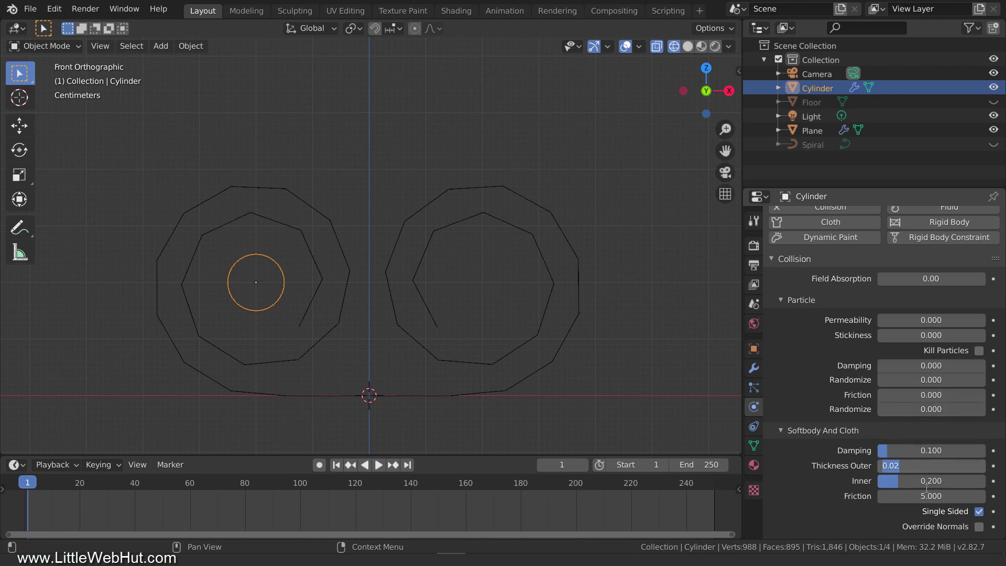
pyautogui.write('0.001')
pyautogui.press('Return')
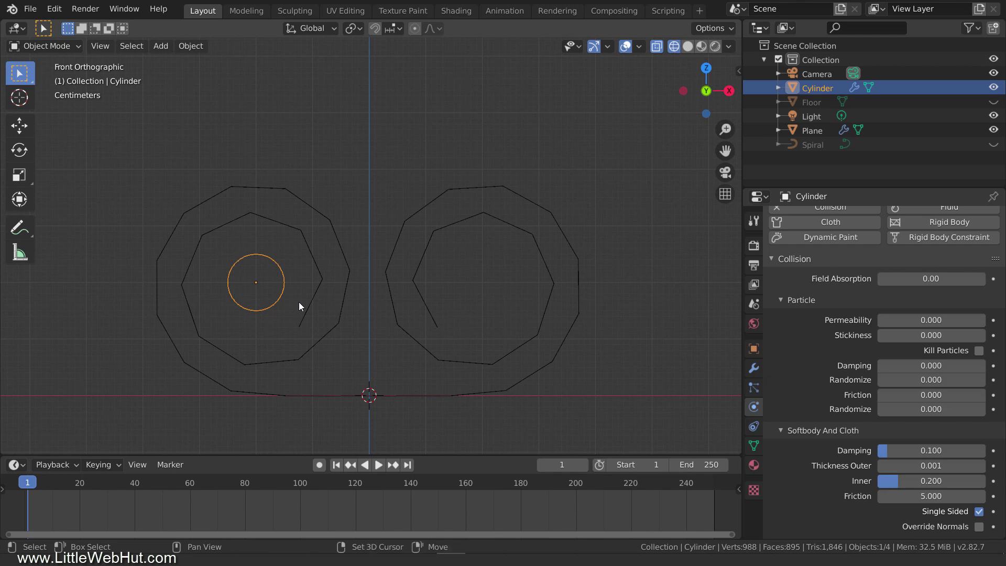
# - Duplicate the cylinder 0.4 m along the X axis into the right roll's centre, and display the model in Solid shading
pyautogui.hotkey('shift', 'd')
pyautogui.press('x')
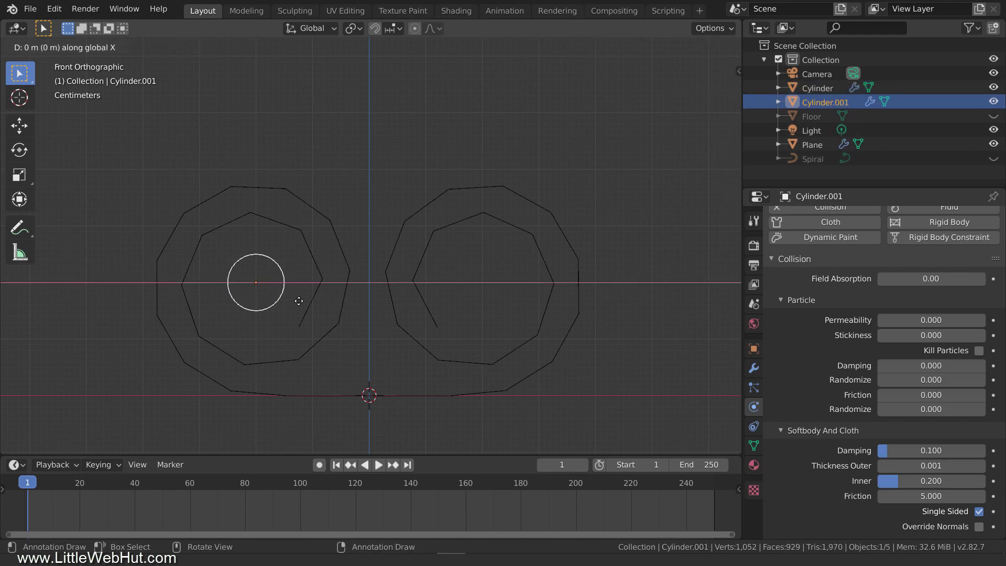
pyautogui.click(527, 342)
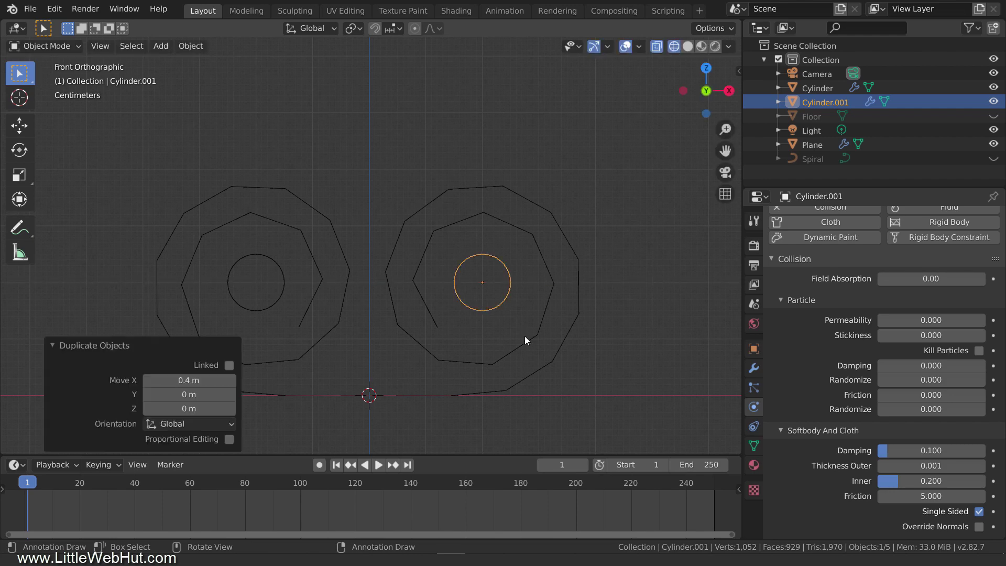
pyautogui.scroll(-4, 526, 342)
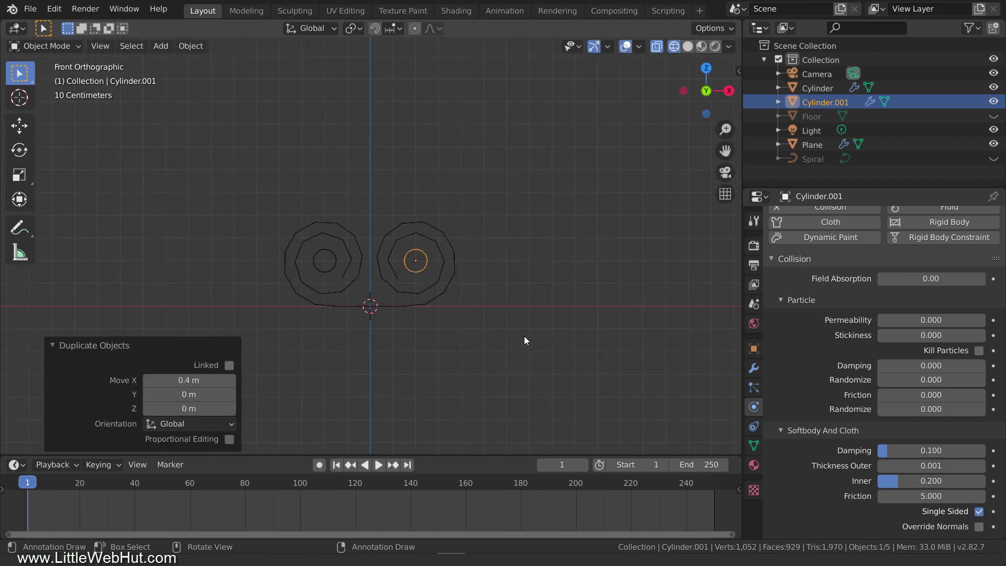
pyautogui.moveTo(527, 341)
pyautogui.mouseDown(button='middle')
pyautogui.moveTo(500, 317)
pyautogui.moveTo(524, 322)
pyautogui.mouseUp(button='middle')
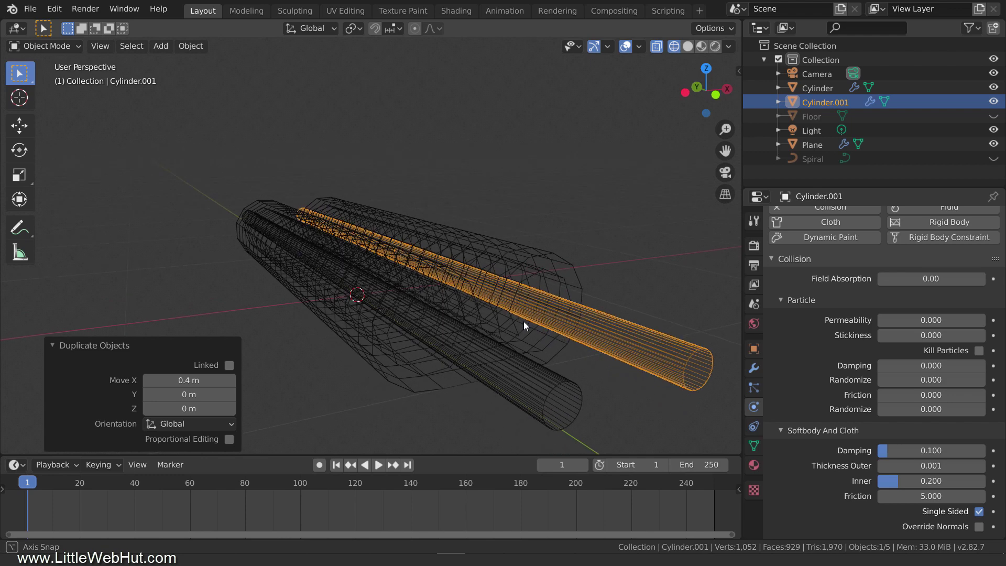
pyautogui.press('z')
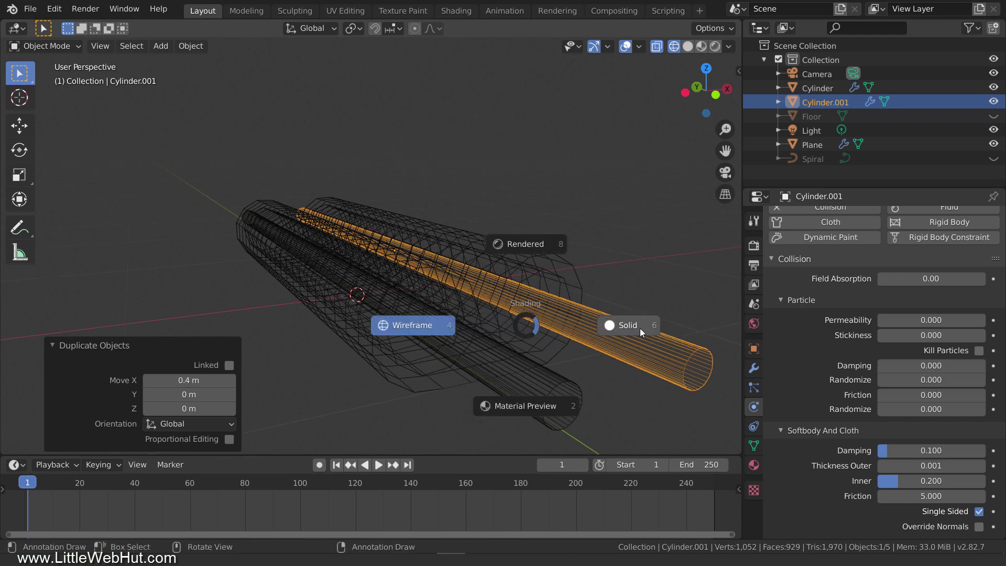
pyautogui.click(641, 329)
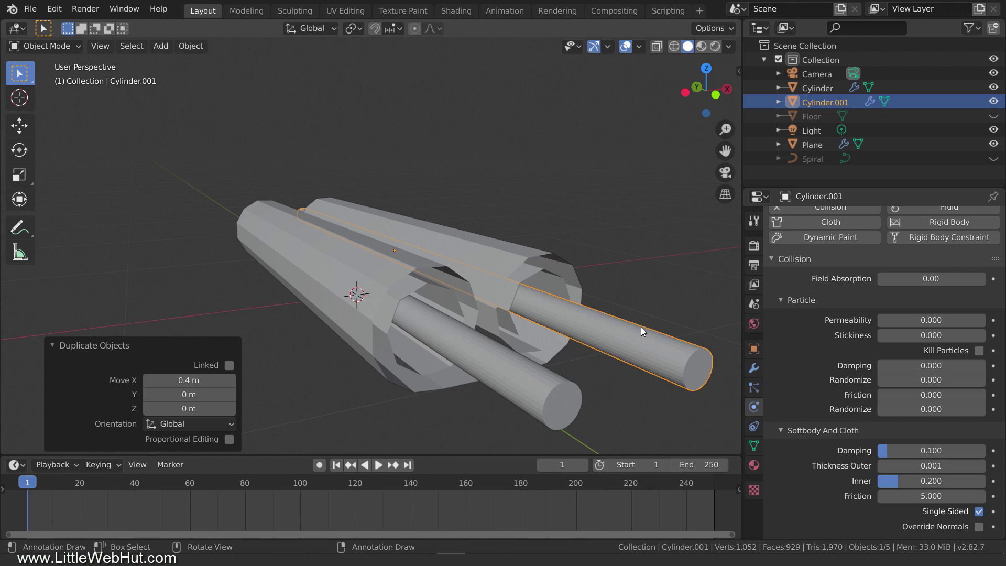
# - Enable Cloth physics on the rolled plane and set its Quality Steps to 10
pyautogui.click(498, 259)
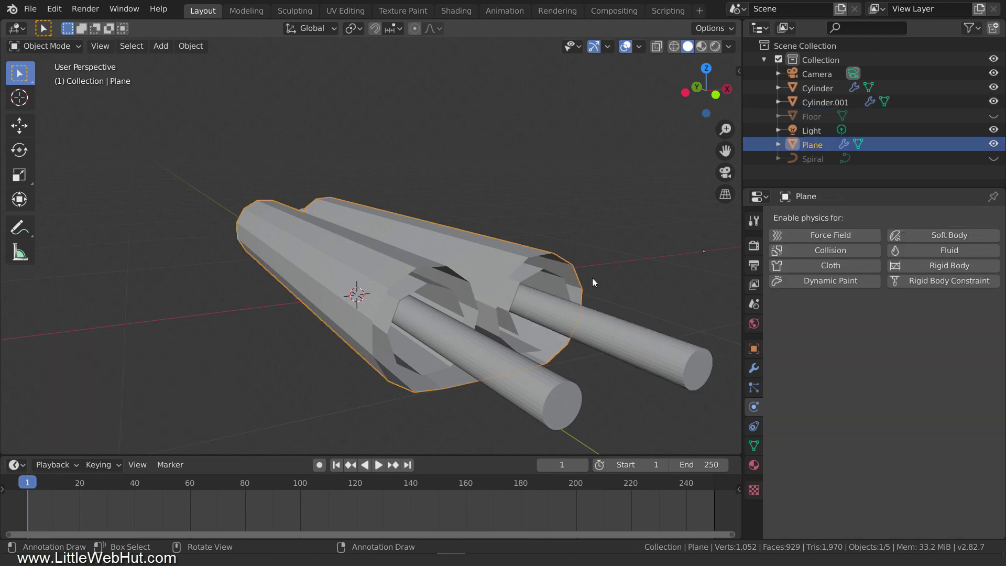
pyautogui.click(843, 265)
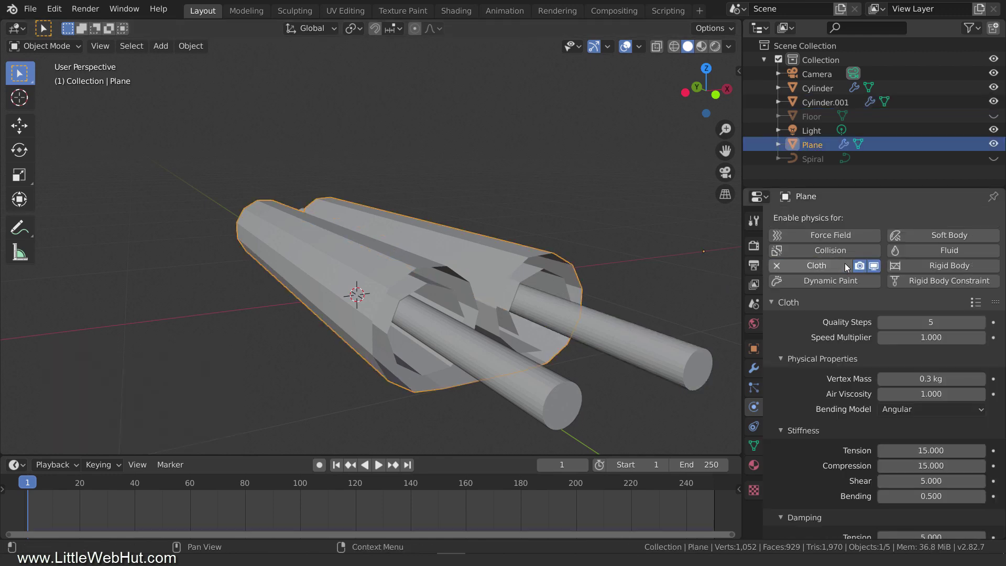
pyautogui.click(916, 322)
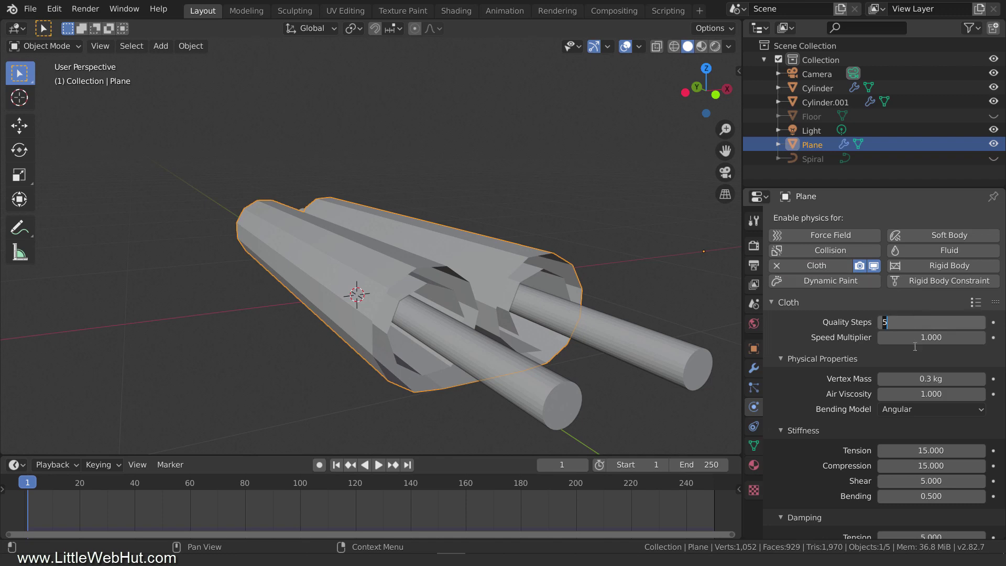
pyautogui.write('10')
pyautogui.press('Return')
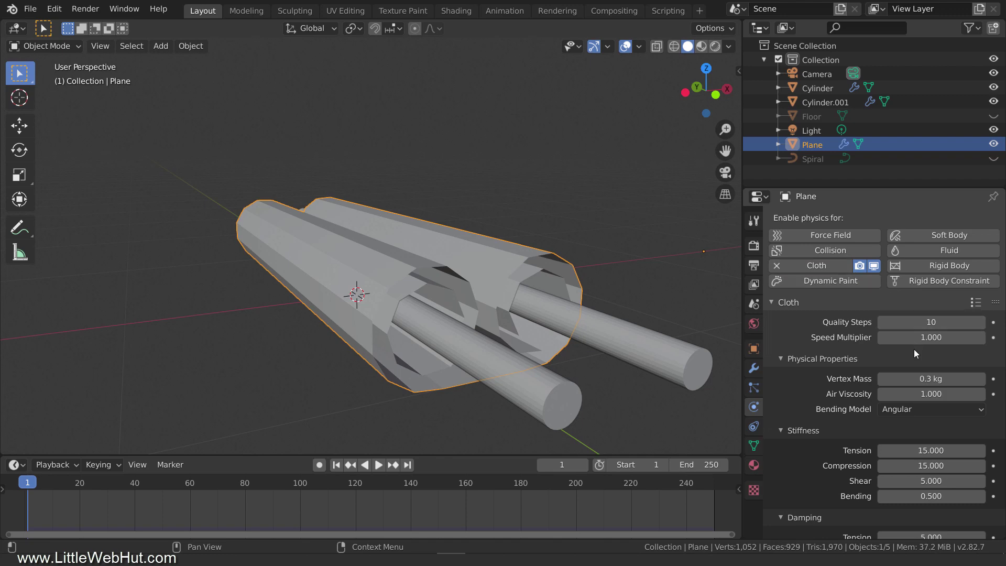
# - Enable Self Collisions in the plane's cloth collision settings
pyautogui.scroll(-15, 912, 344)
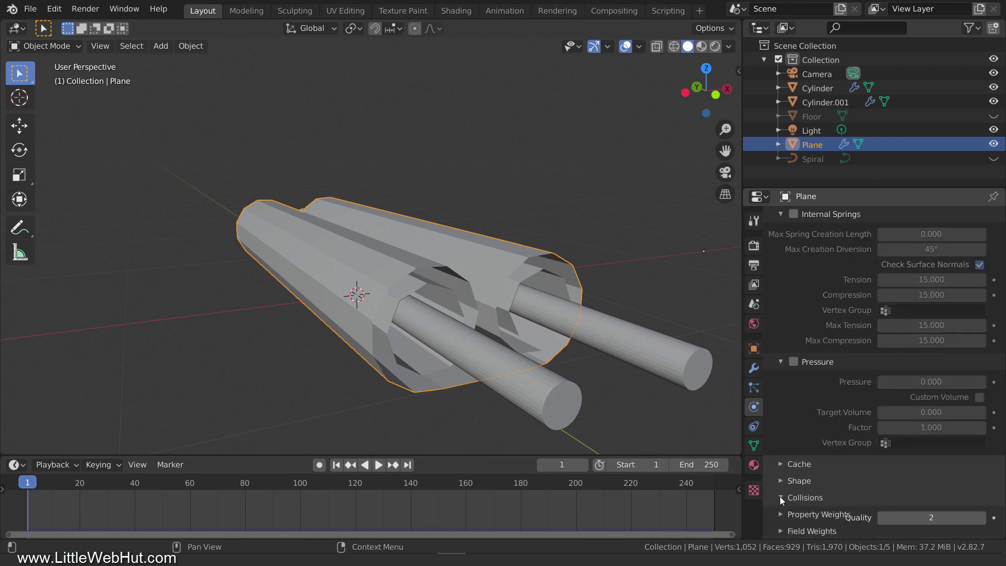
pyautogui.click(784, 496)
pyautogui.scroll(-7, 785, 485)
pyautogui.scroll(-2, 786, 477)
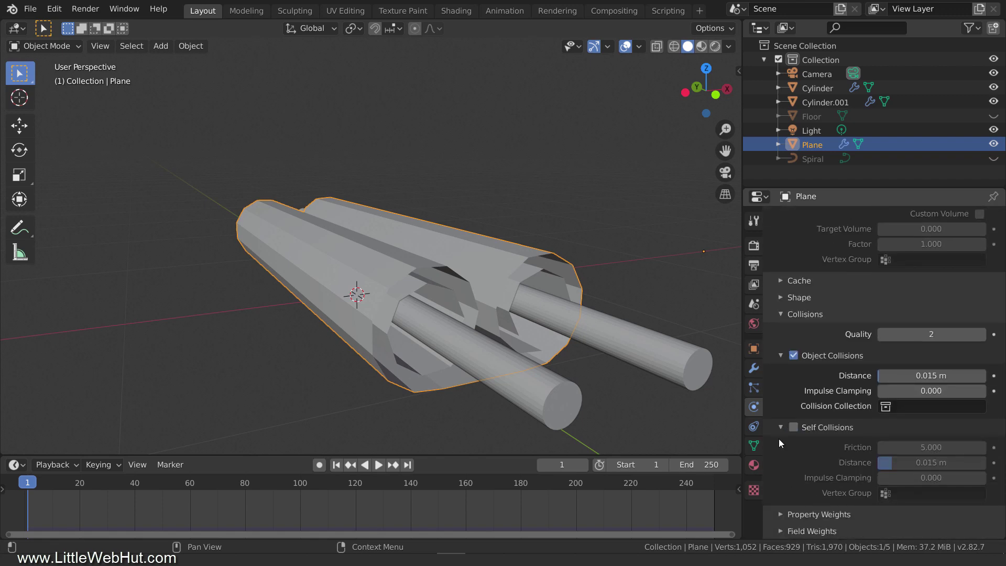
pyautogui.click(793, 428)
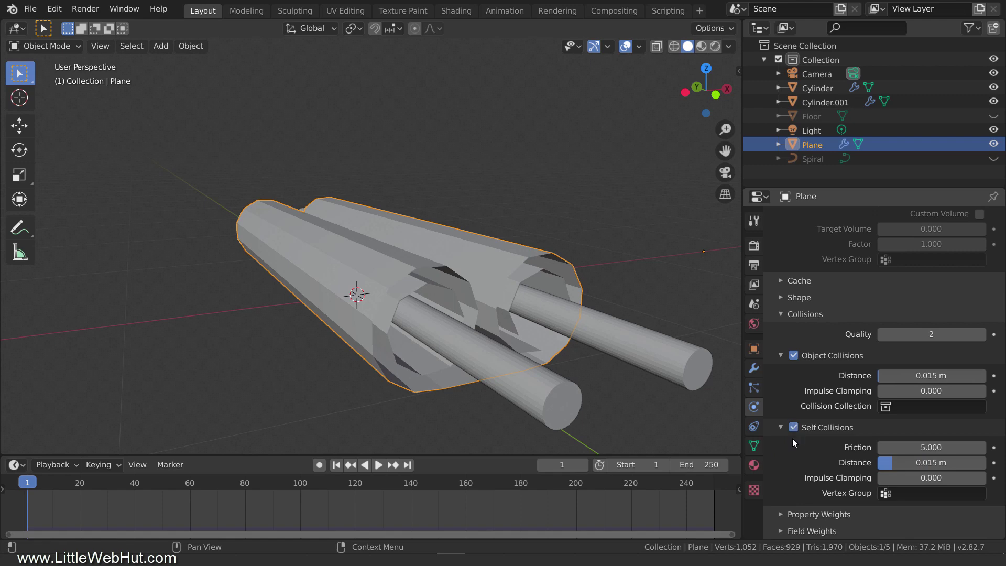
# - Add a Subdivision Surface modifier to the plane with 2 viewport subdivisions, and shade the plane smooth
pyautogui.click(753, 368)
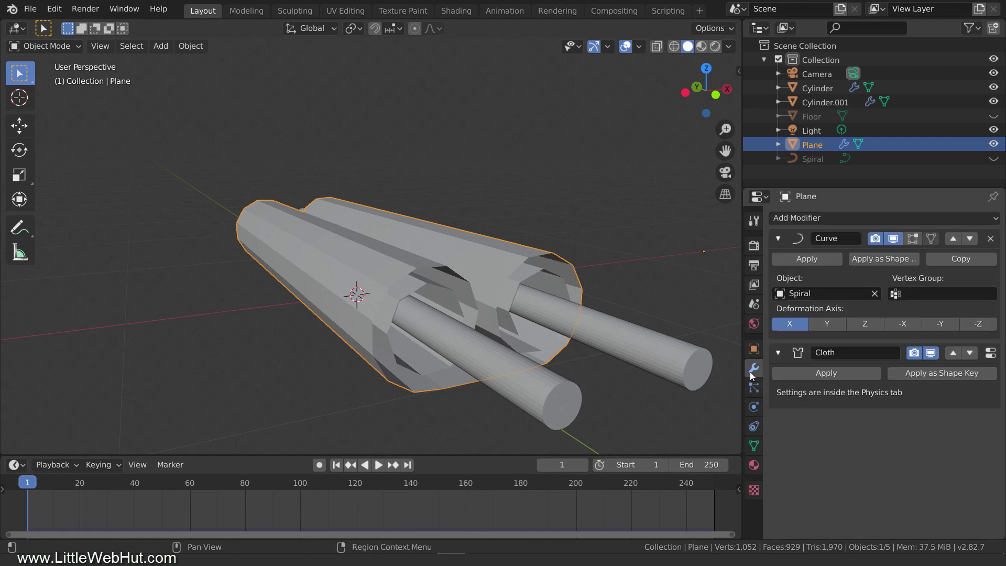
pyautogui.click(809, 217)
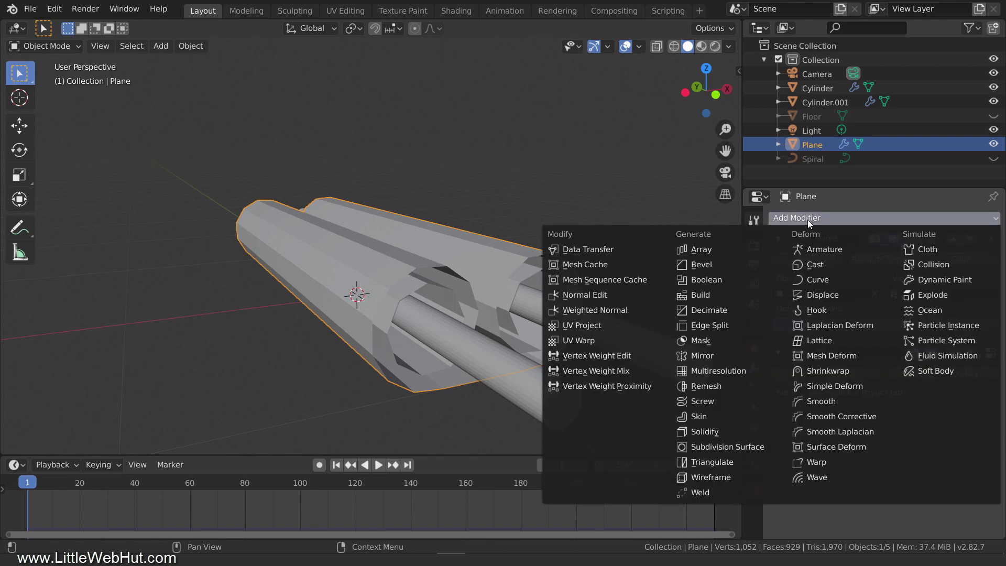
pyautogui.click(779, 446)
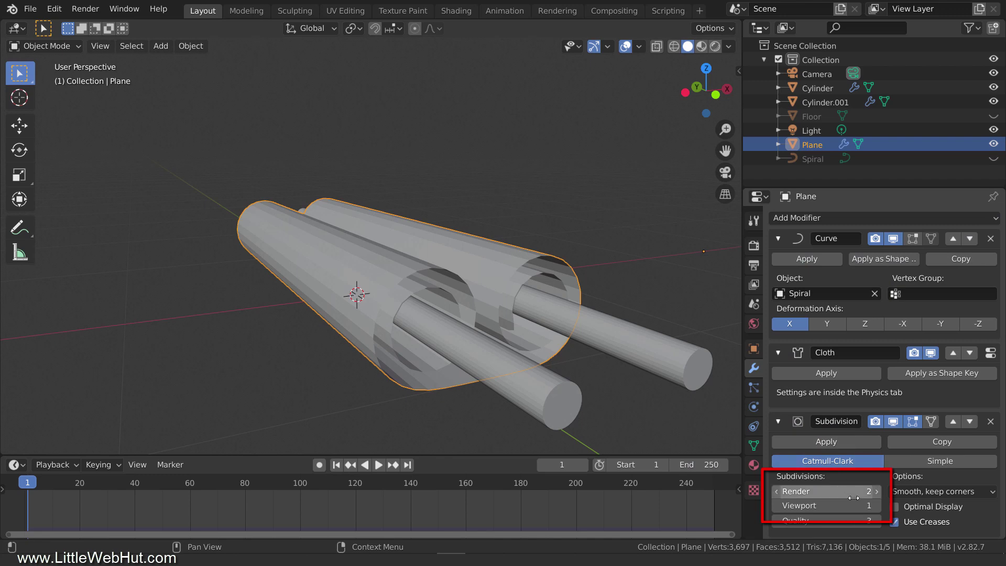
pyautogui.click(877, 506)
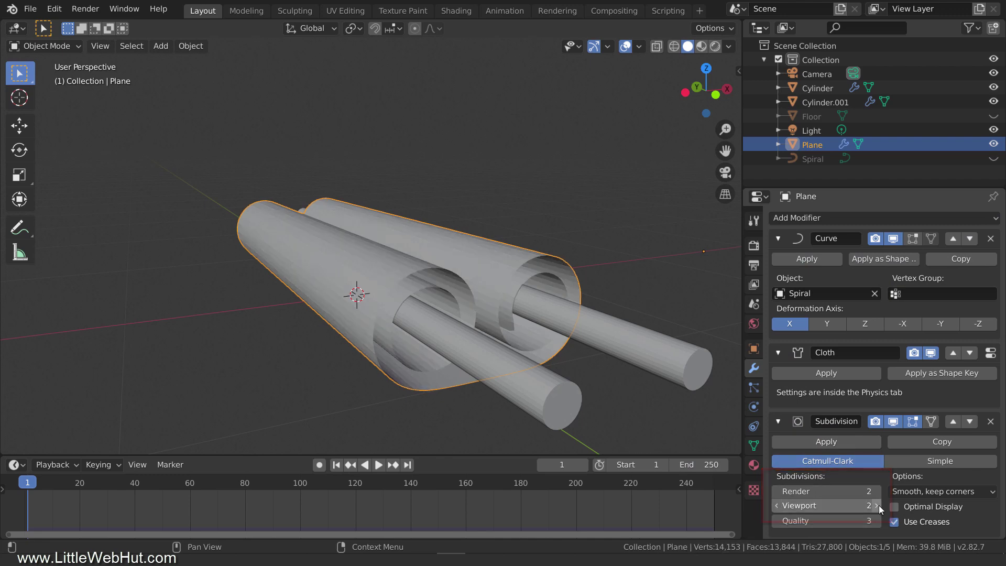
pyautogui.rightClick(476, 254)
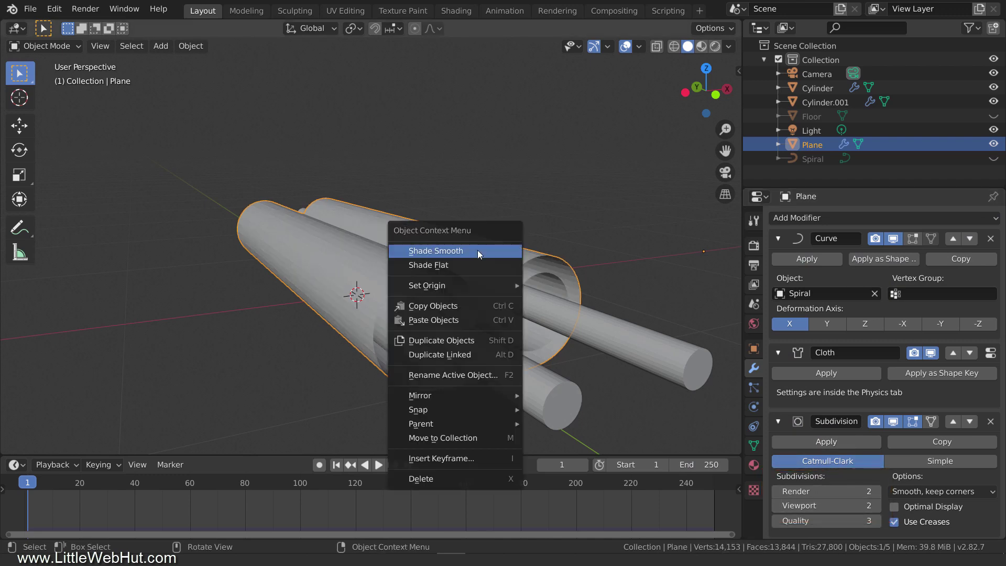
pyautogui.click(475, 251)
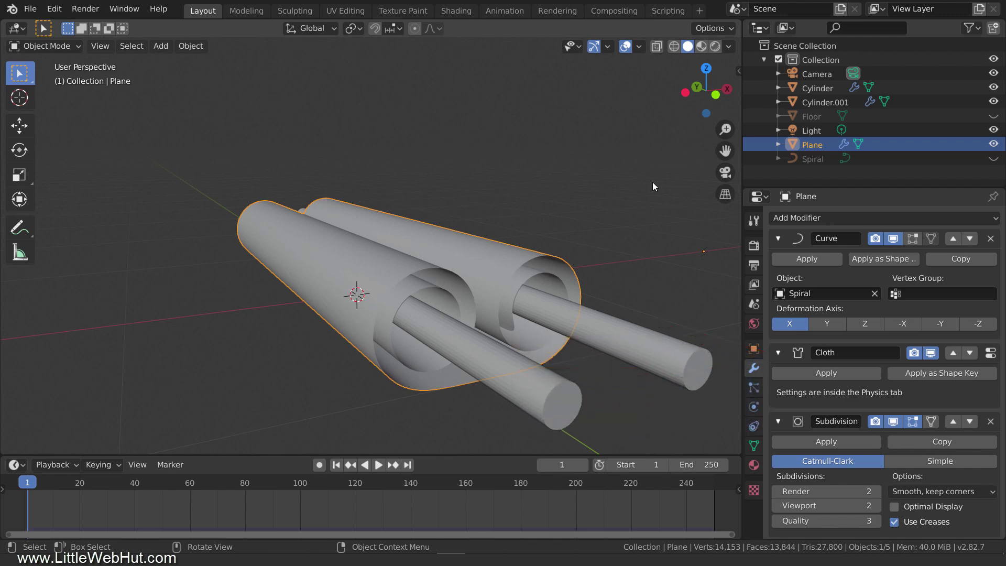
# - Unhide the Floor object and enable Collision physics on it
pyautogui.click(993, 116)
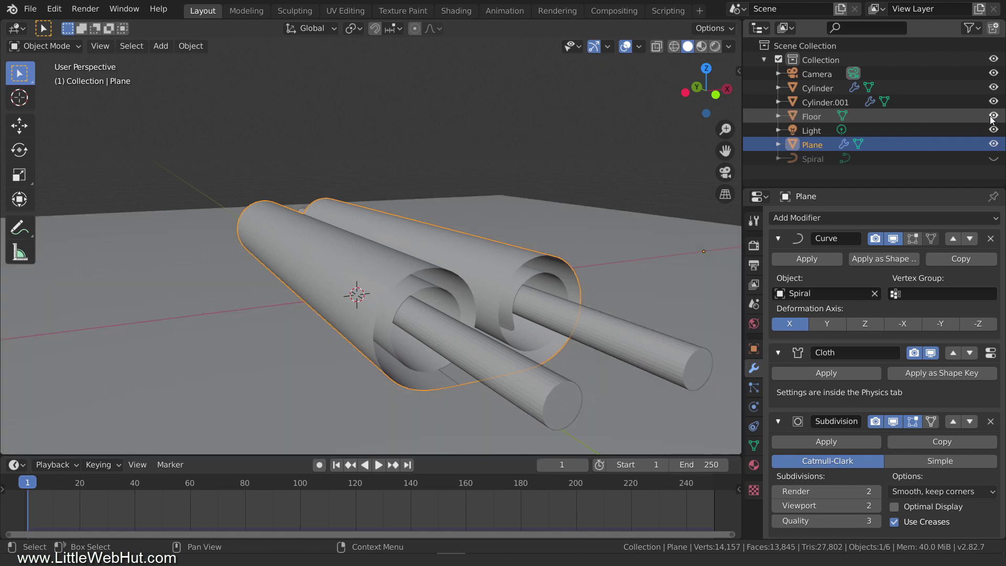
pyautogui.click(646, 228)
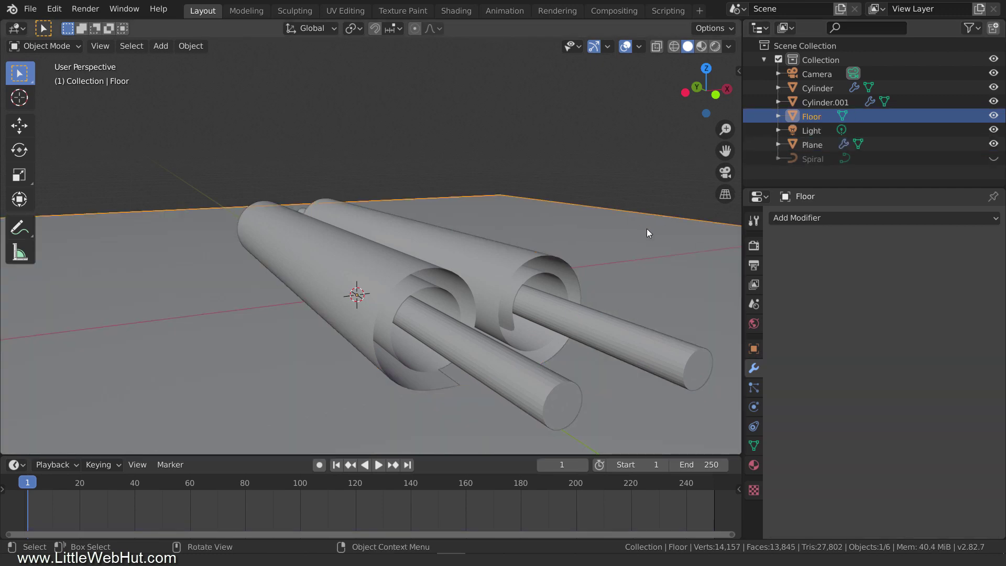
pyautogui.click(754, 407)
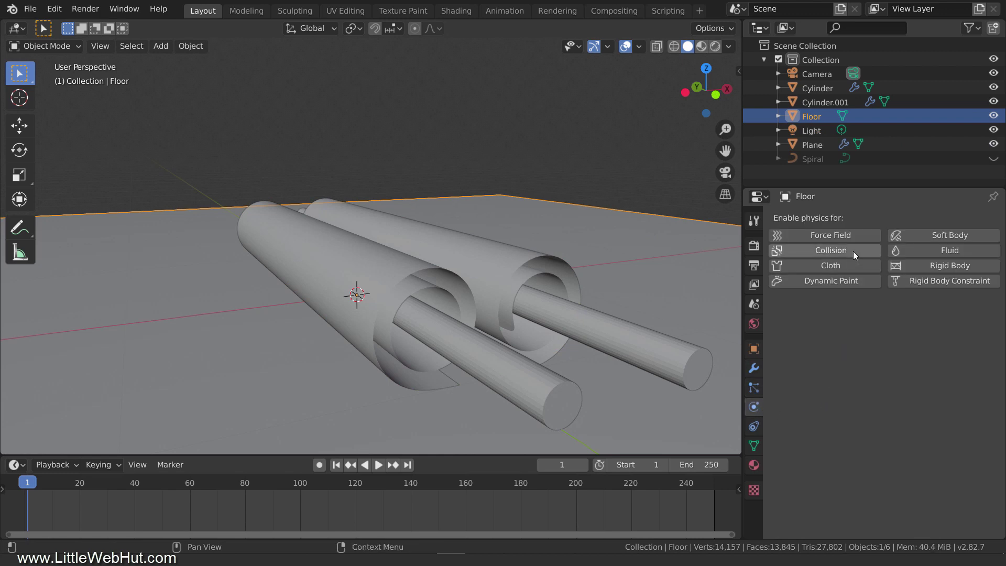
pyautogui.click(853, 250)
# - Set the floor's Softbody and Cloth outer collision thickness to 0.001
pyautogui.scroll(-2, 845, 366)
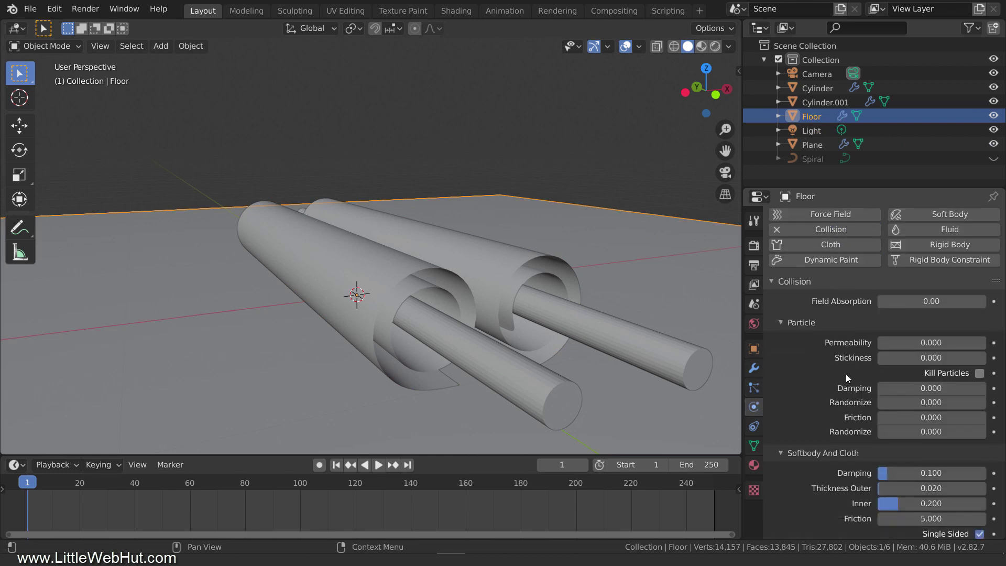
pyautogui.click(918, 465)
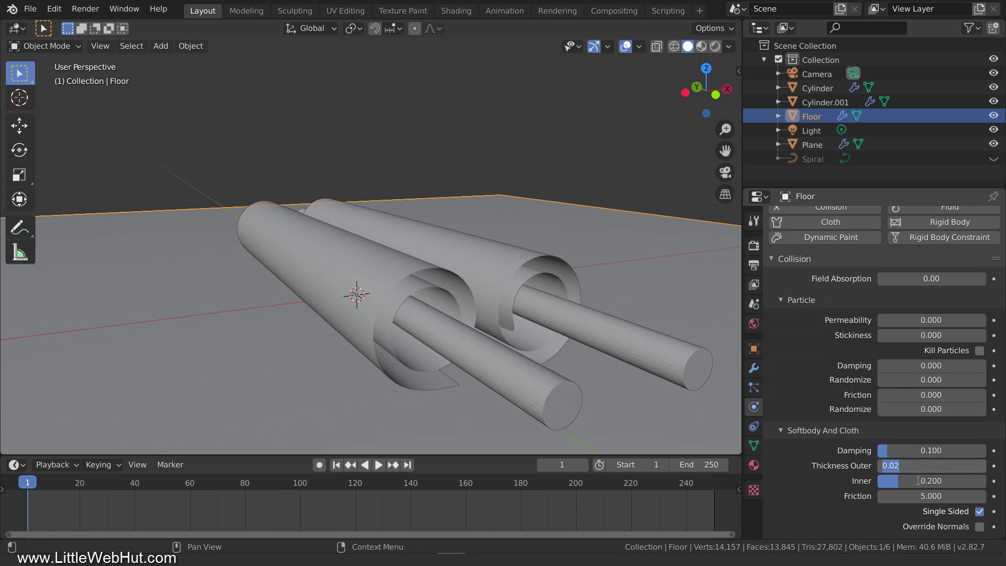
pyautogui.write('0.001')
pyautogui.press('Return')
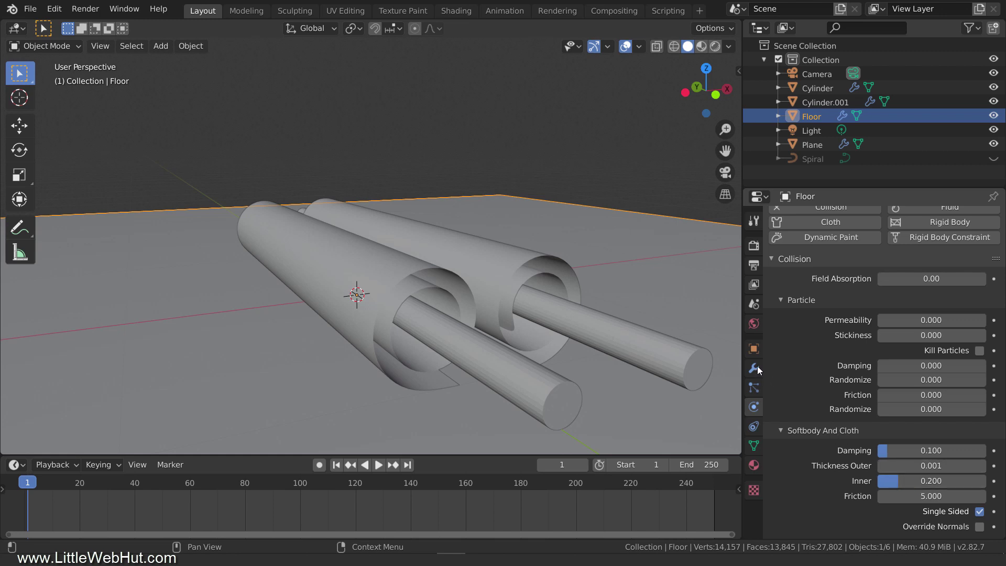
# - Lower the floor slightly by setting its Z location to -0.01 m
pyautogui.click(753, 348)
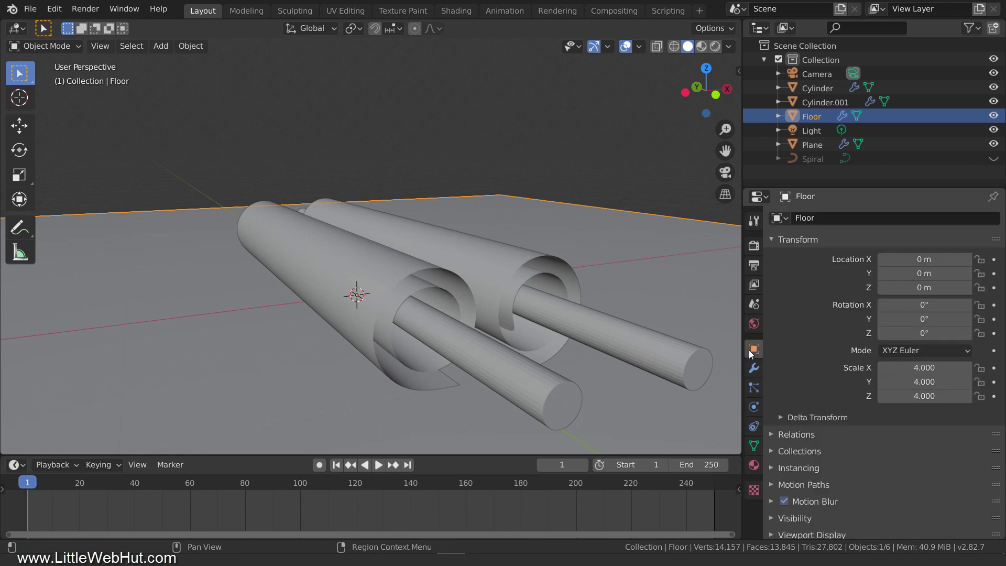
pyautogui.doubleClick(924, 287)
pyautogui.write('-0.01')
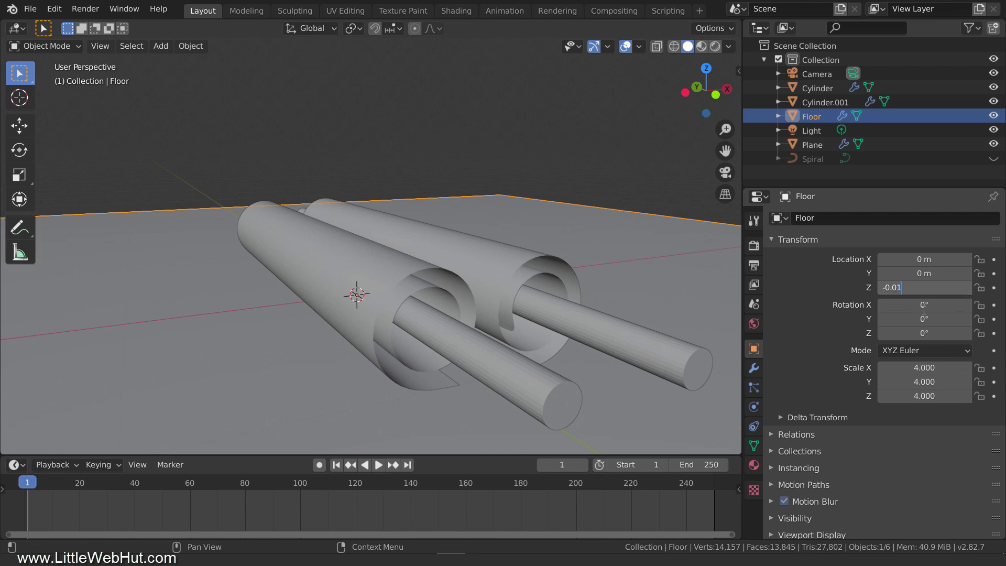
pyautogui.press('Return')
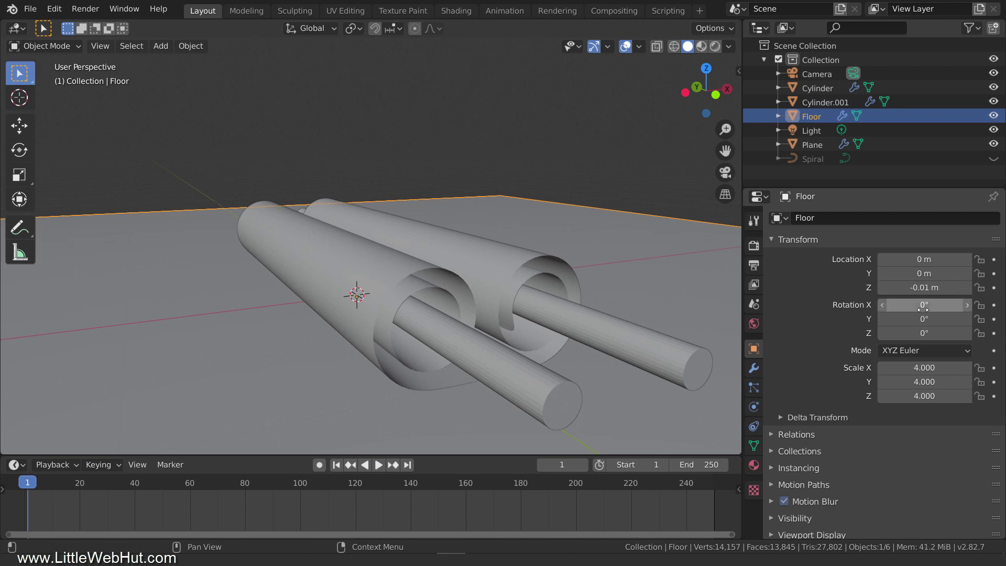
# - Play the cloth simulation past frame 20, stop it, and return the timeline to frame 20
pyautogui.click(379, 465)
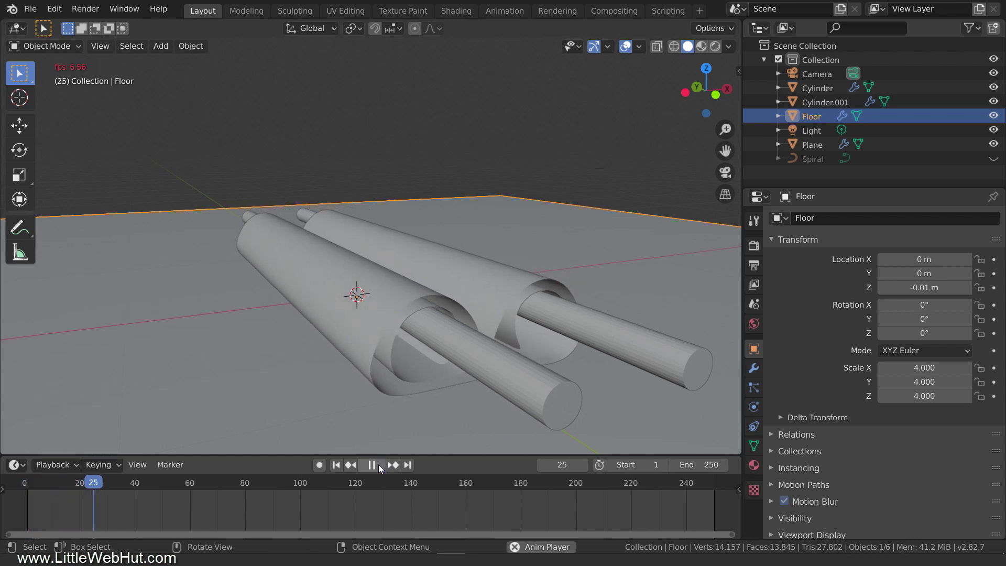
pyautogui.click(378, 464)
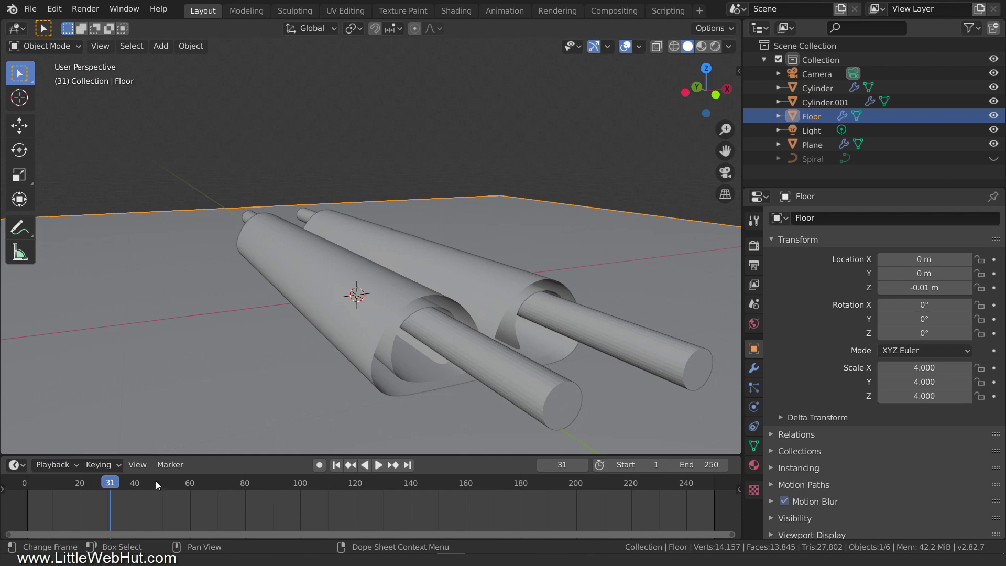
pyautogui.moveTo(114, 482); pyautogui.dragTo(81, 498)
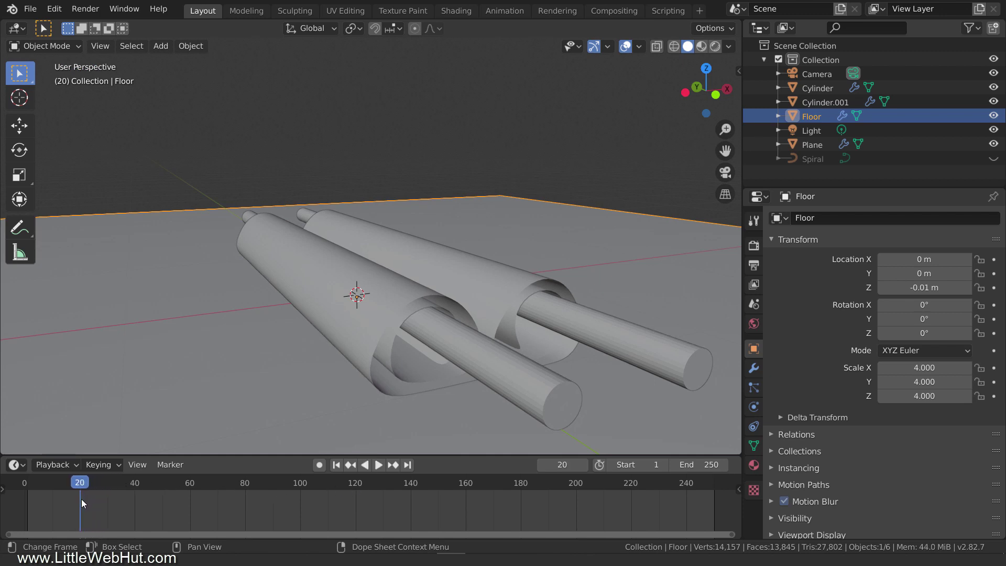
# - Set the animation's frame range to start at 20 and end at 220
pyautogui.click(637, 465)
pyautogui.write('20')
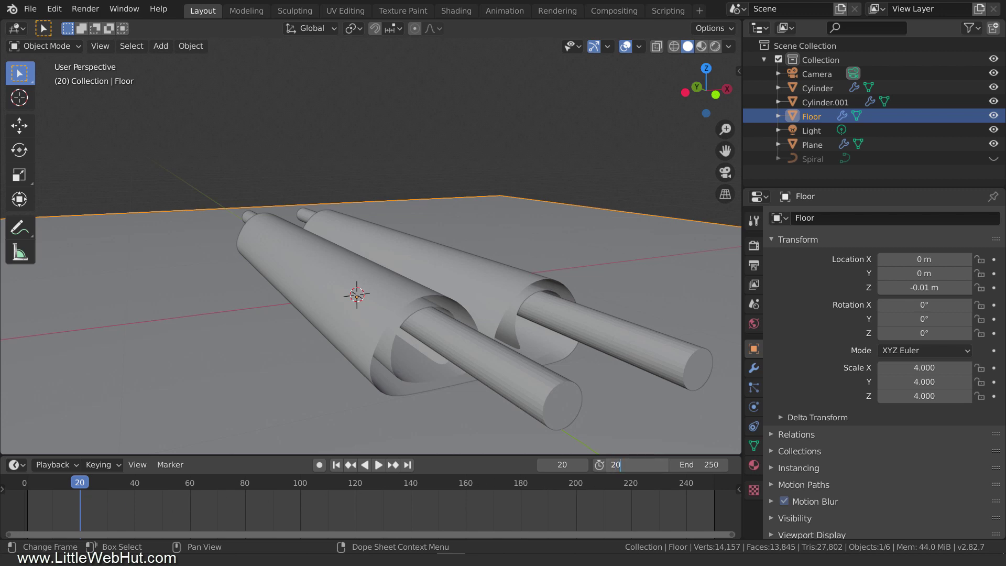
pyautogui.press('Return')
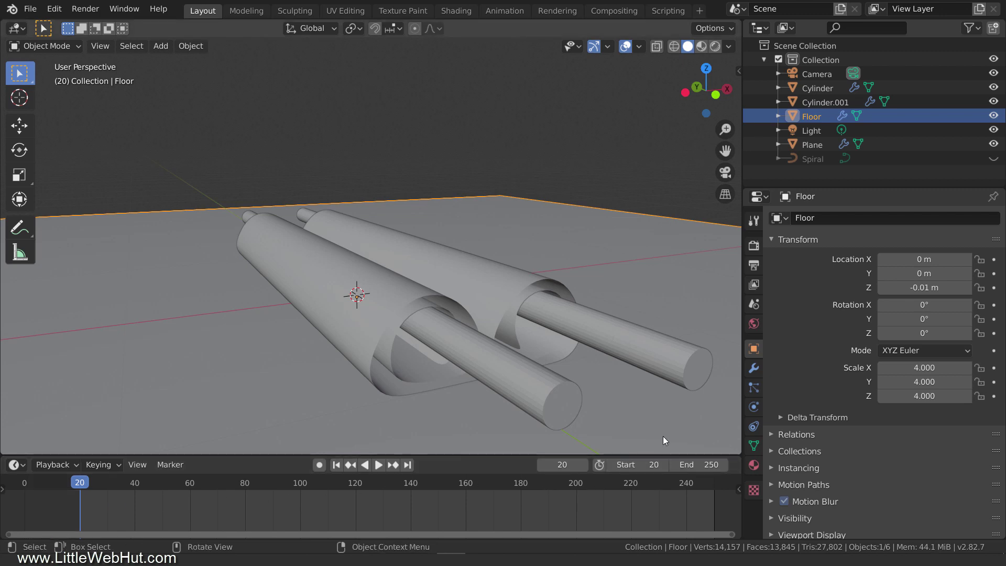
pyautogui.click(708, 459)
pyautogui.write('220')
pyautogui.press('Return')
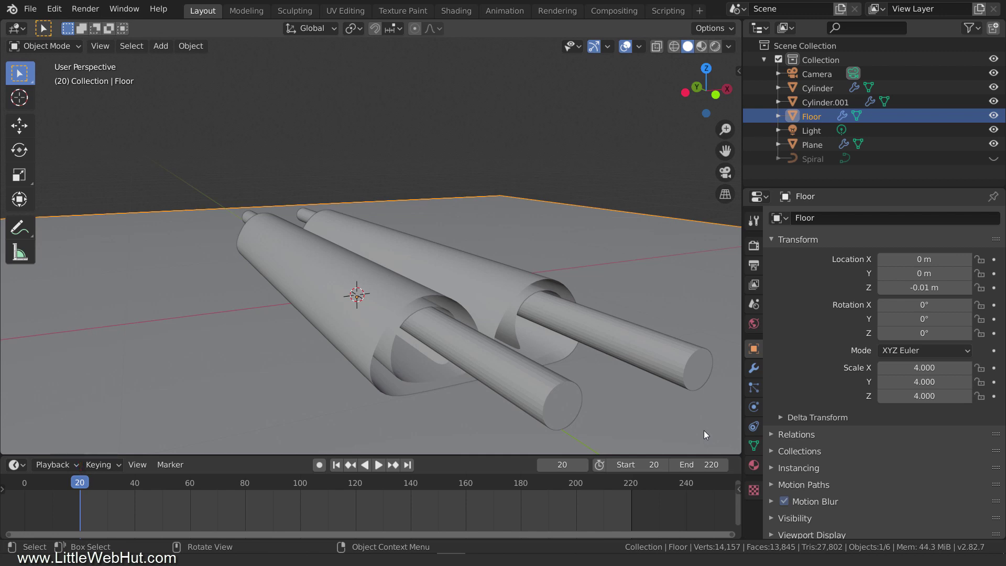
# - Insert LocRot keyframes at frame 20 for both roller cylinders, Cylinder.001 and Cylinder
pyautogui.click(693, 373)
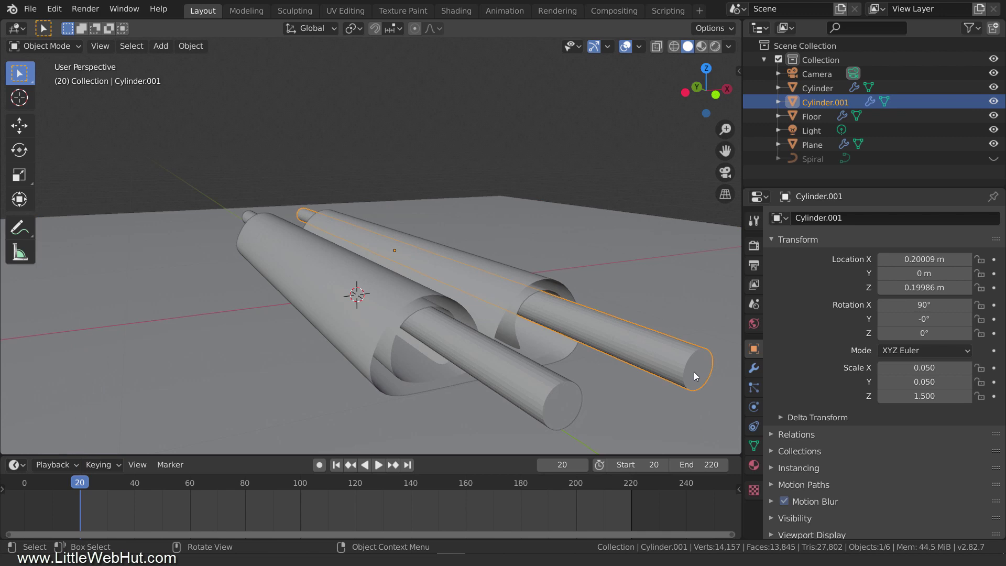
pyautogui.press('i')
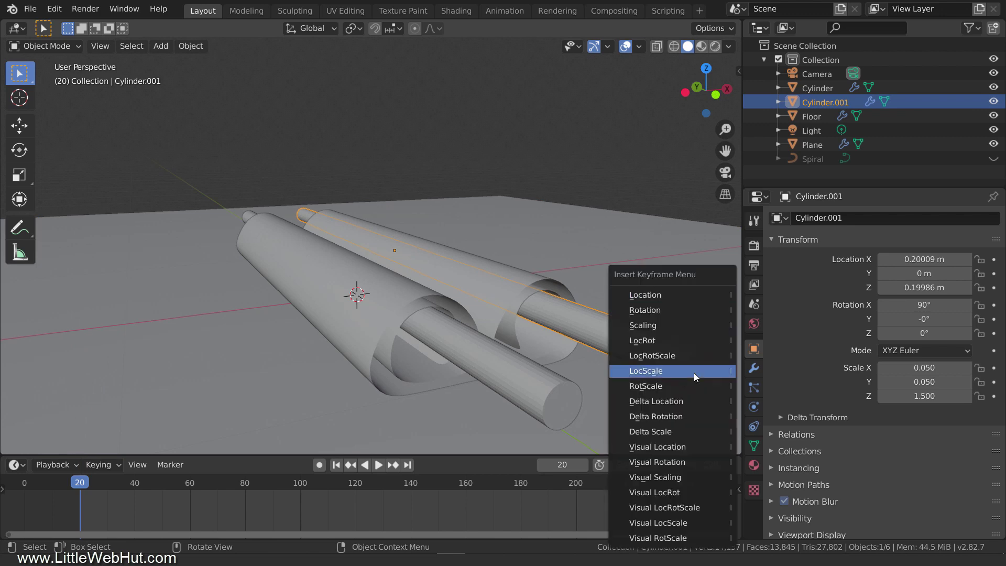
pyautogui.click(689, 339)
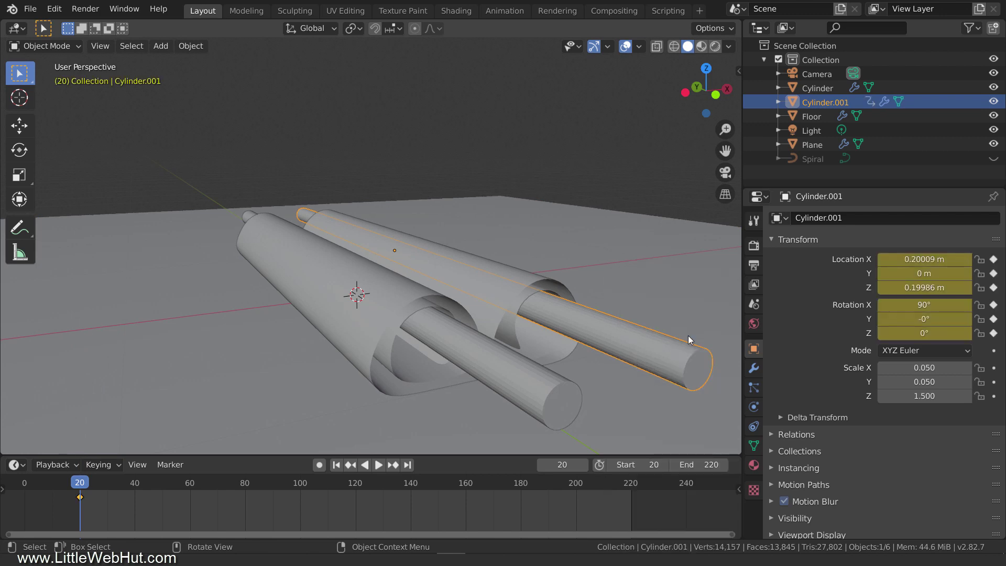
pyautogui.click(549, 386)
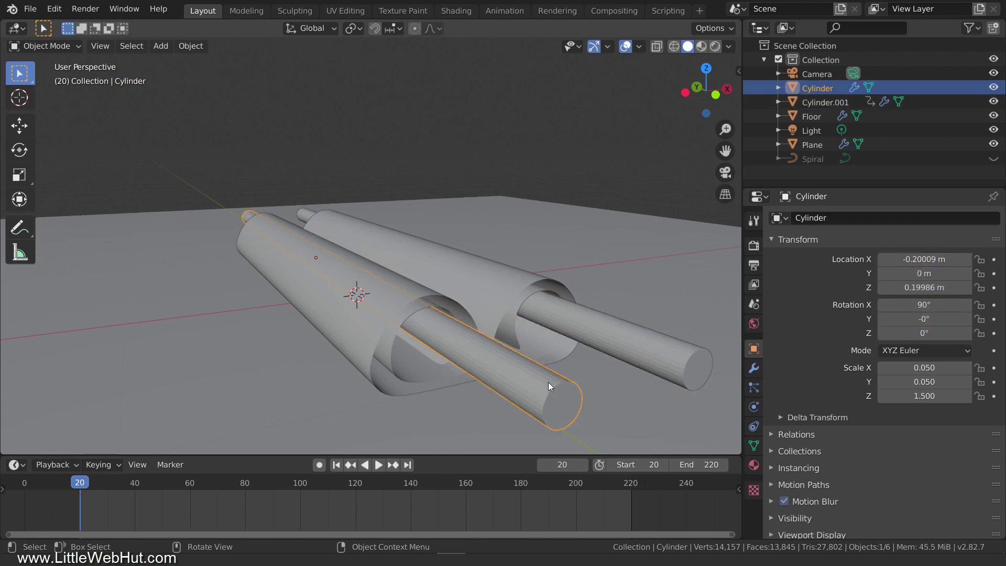
pyautogui.press('i')
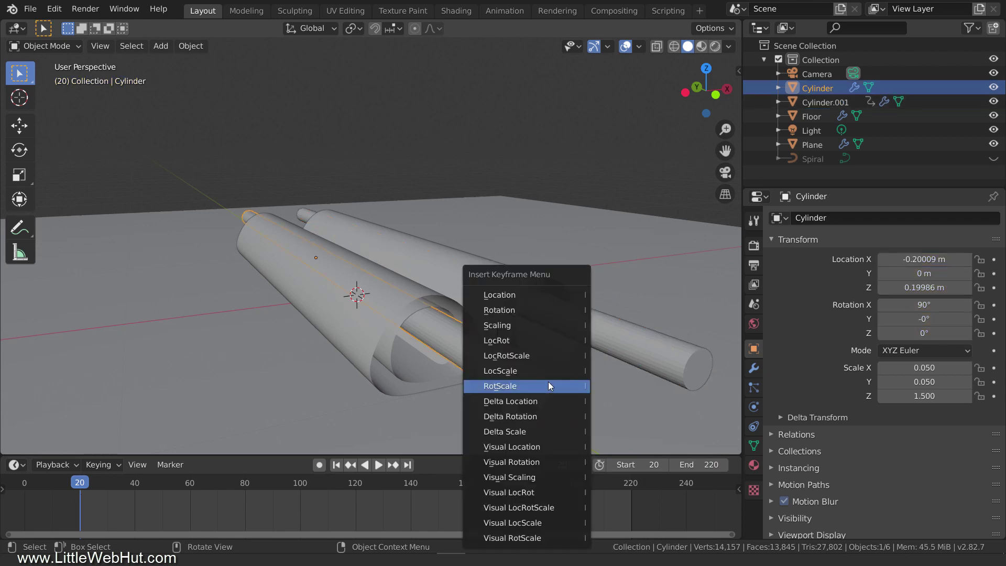
pyautogui.click(549, 341)
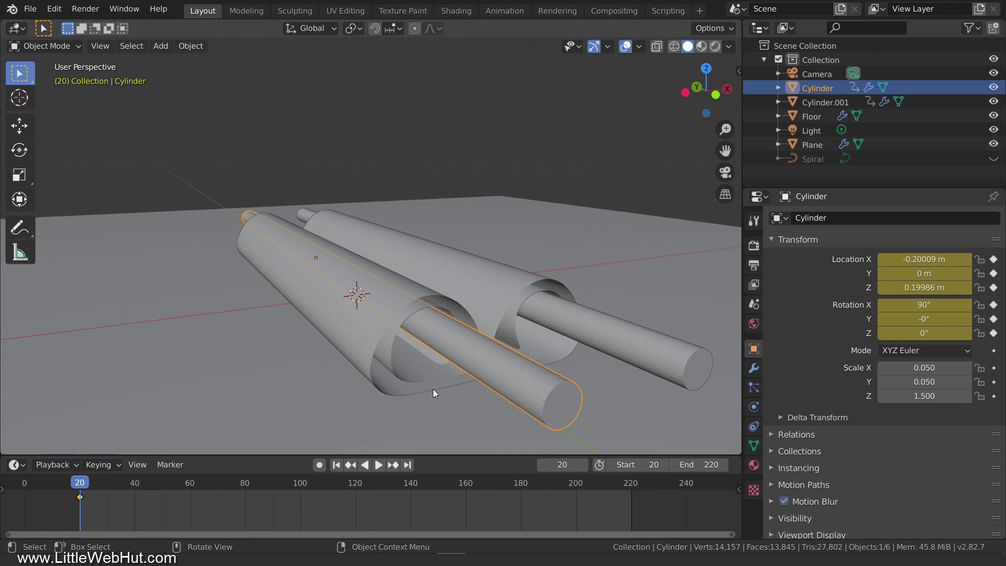
# - Go to frame 100 and move the left roller, Cylinder, -1.2 m along the X axis
pyautogui.click(300, 483)
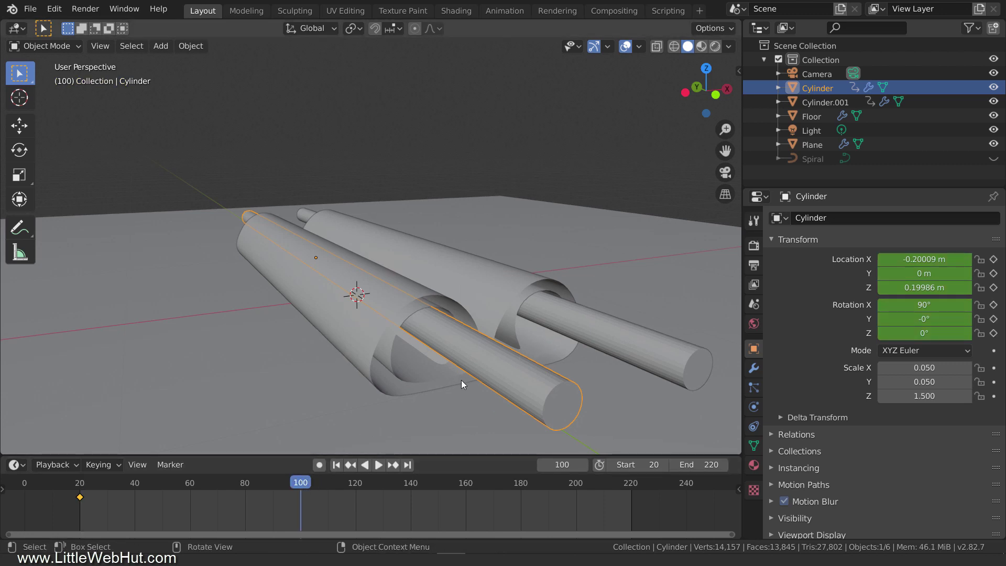
pyautogui.write('gx')
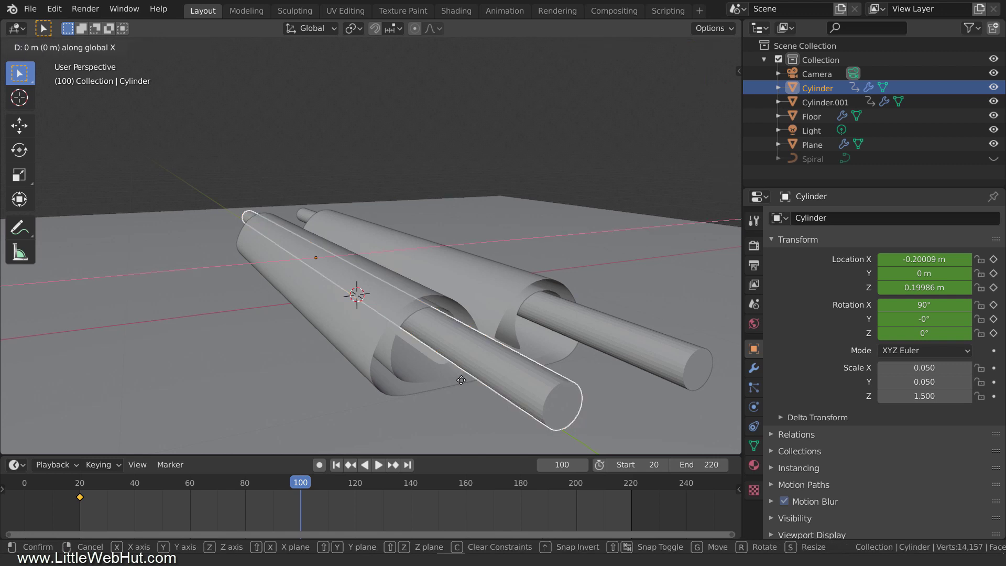
pyautogui.write('-1.2')
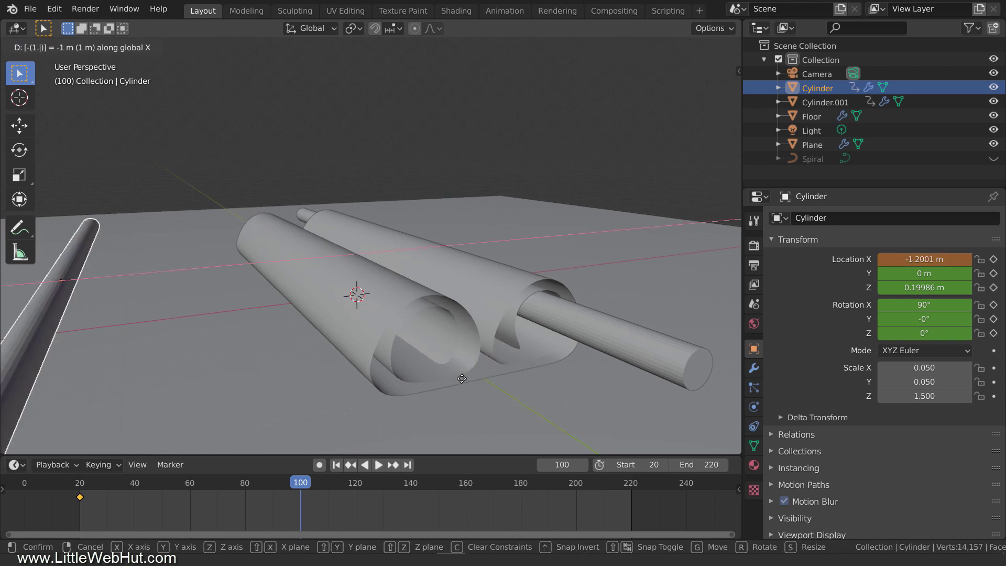
pyautogui.press('Return')
pyautogui.scroll(-3, 461, 377)
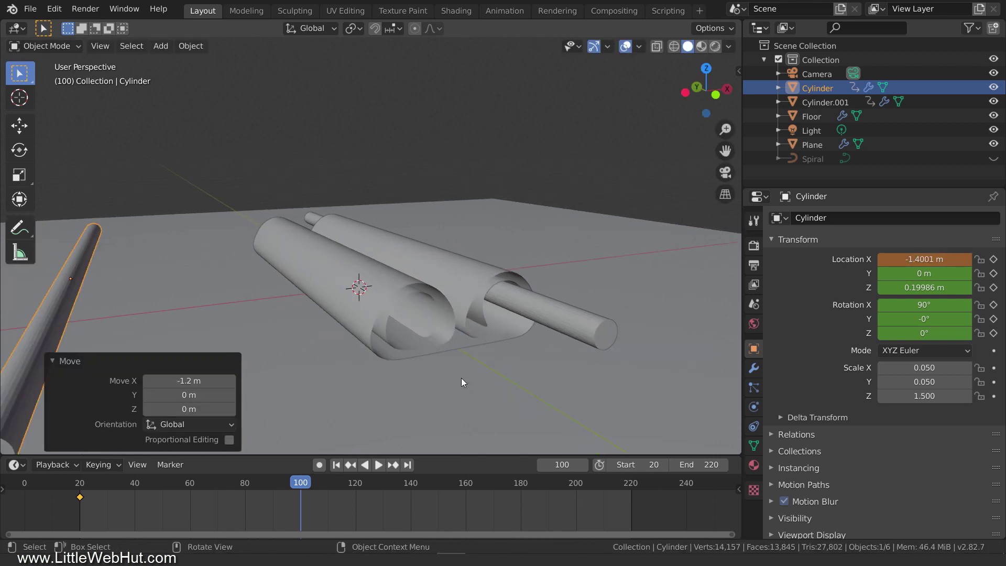
pyautogui.click(53, 360)
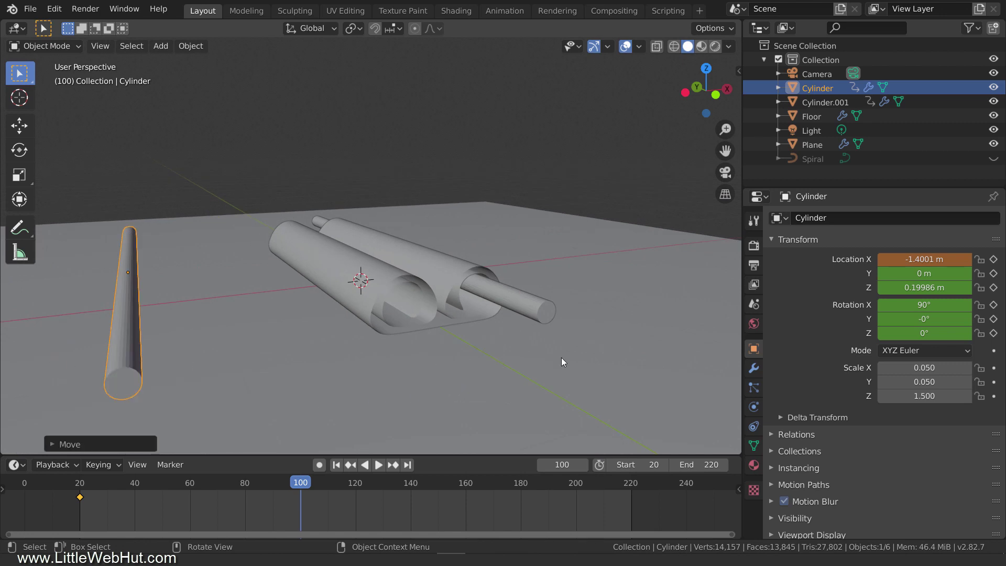
# - Set the left roller's Y rotation to -360° and insert a LocRot keyframe at frame 100
pyautogui.click(925, 320)
pyautogui.write('-360')
pyautogui.press('Return')
pyautogui.press('i')
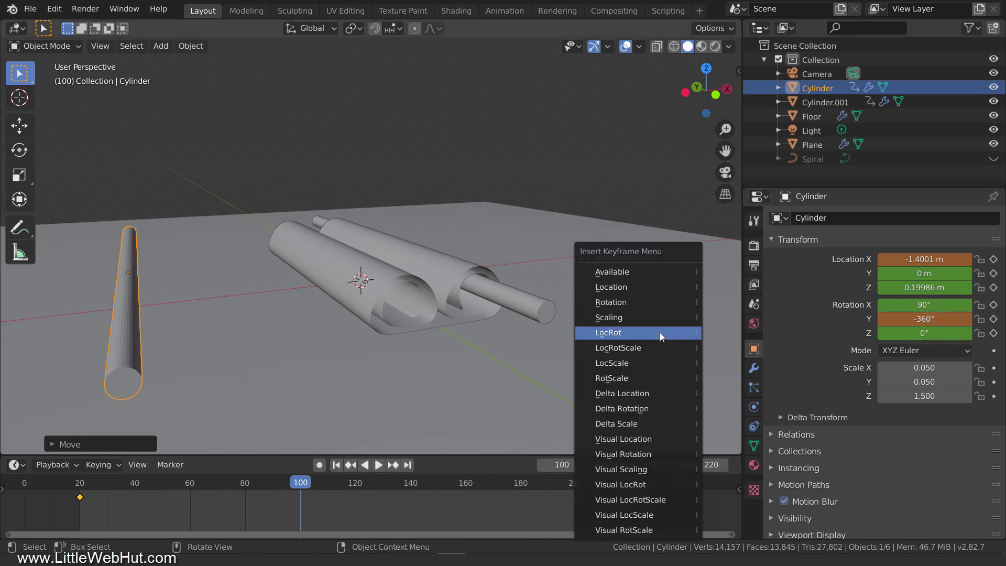
pyautogui.click(659, 332)
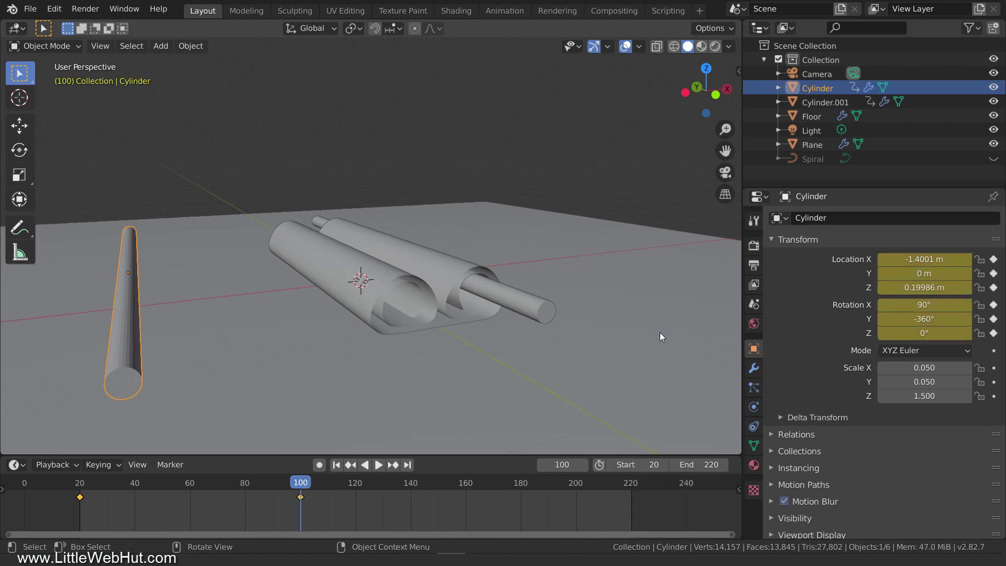
# - Move the right roller, Cylinder.001, 1.2 m along the X axis at frame 100
pyautogui.click(553, 314)
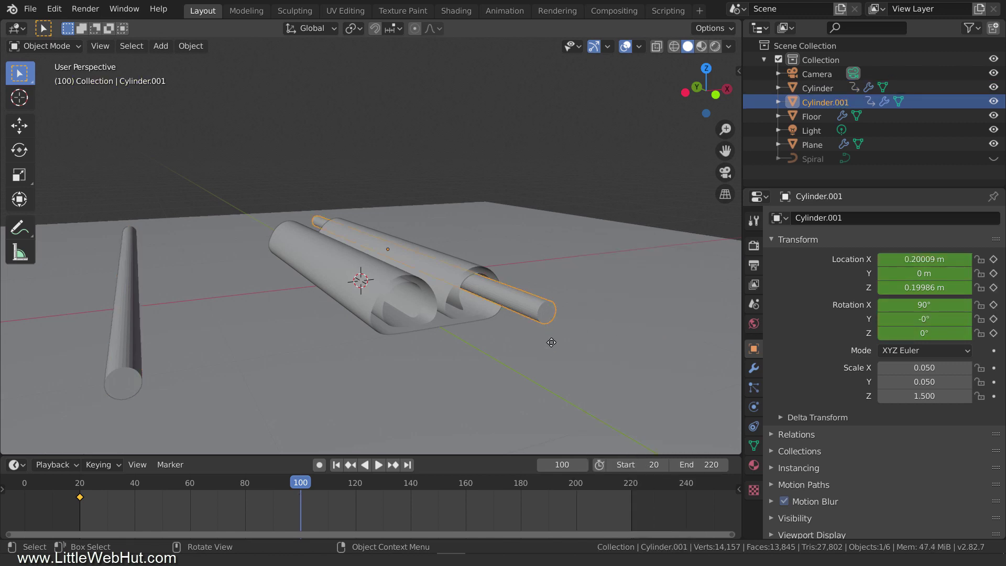
pyautogui.write('g')
pyautogui.write('x1.2')
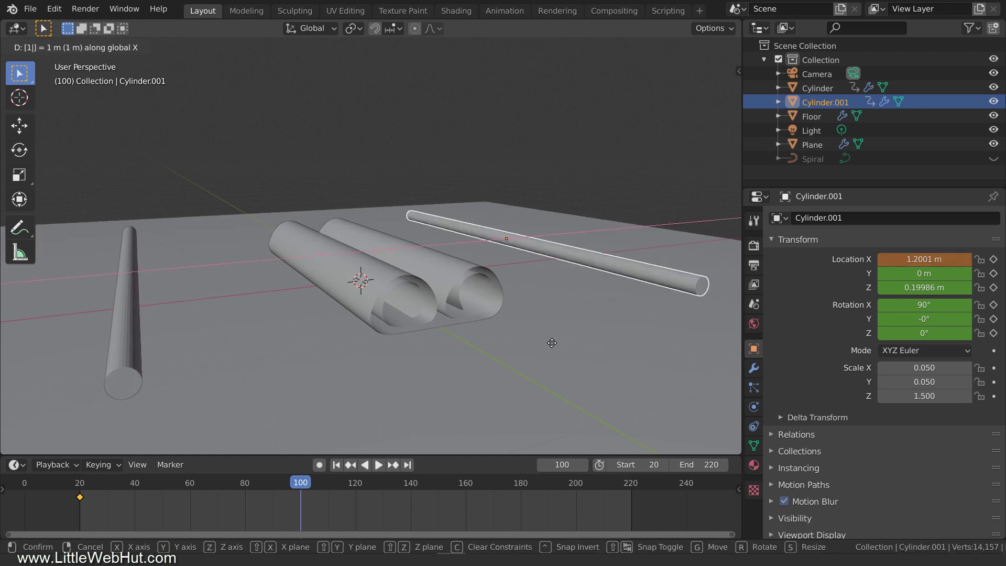
pyautogui.press('Return')
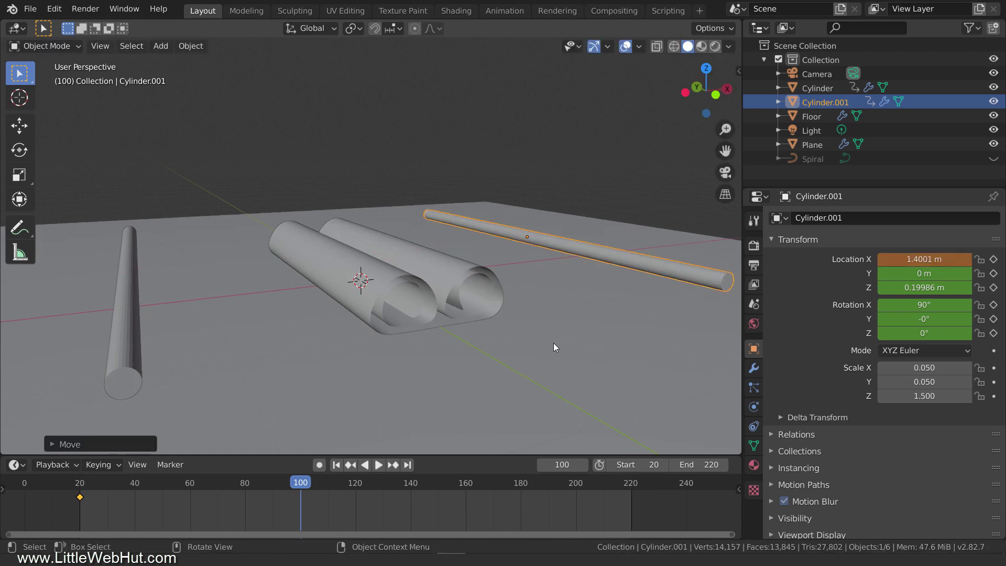
# - Set the right roller's Y rotation to 360° and insert a LocRot keyframe at frame 100
pyautogui.click(910, 320)
pyautogui.write('360')
pyautogui.press('Return')
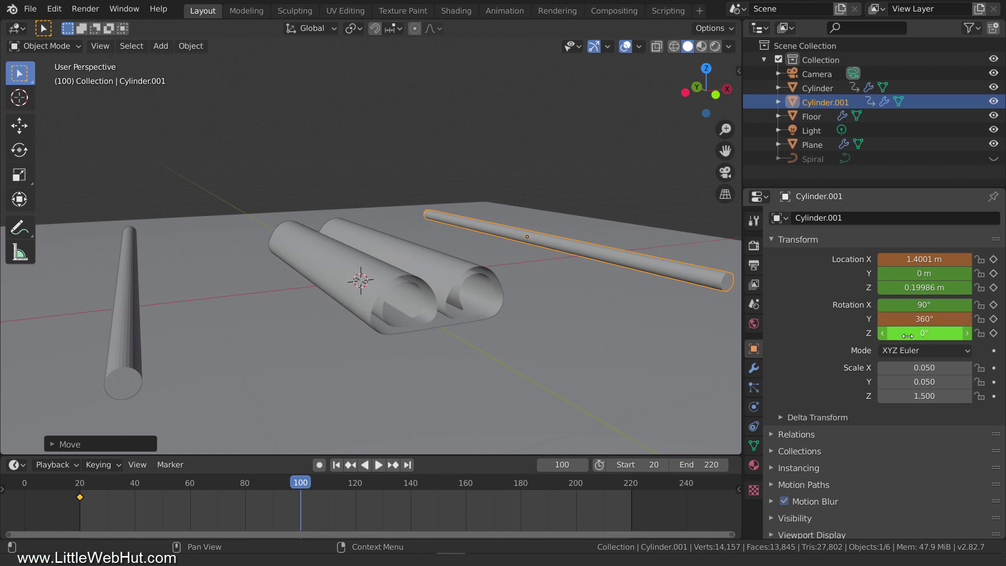
pyautogui.press('i')
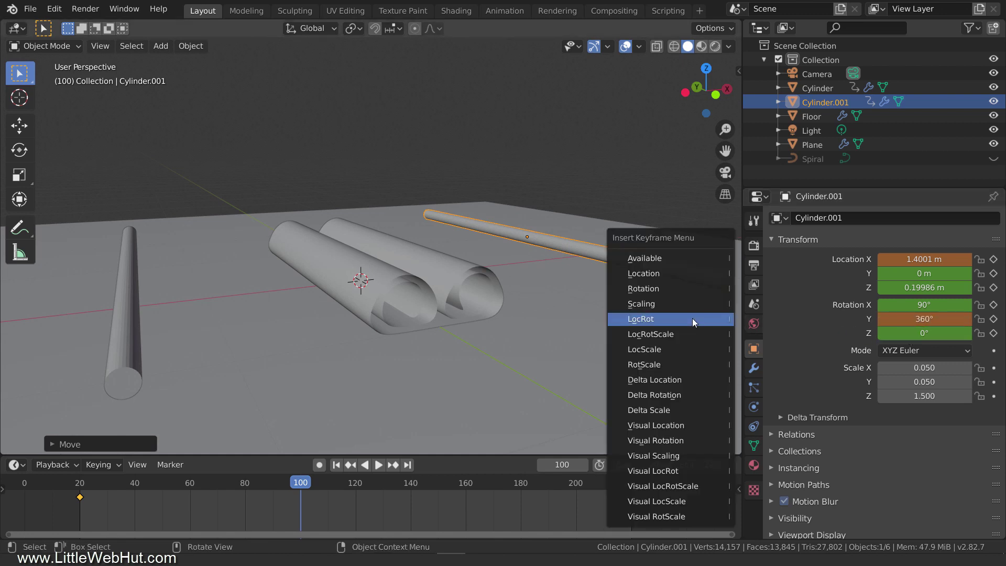
pyautogui.click(693, 320)
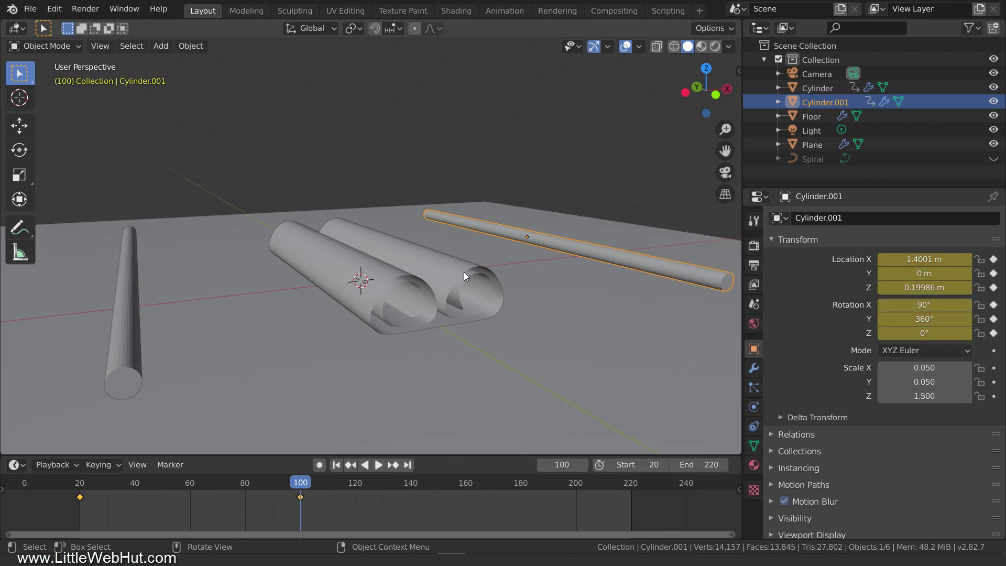
# - Set the end of the Plane's cloth simulation cache to frame 220 and bake the simulation
pyautogui.click(442, 268)
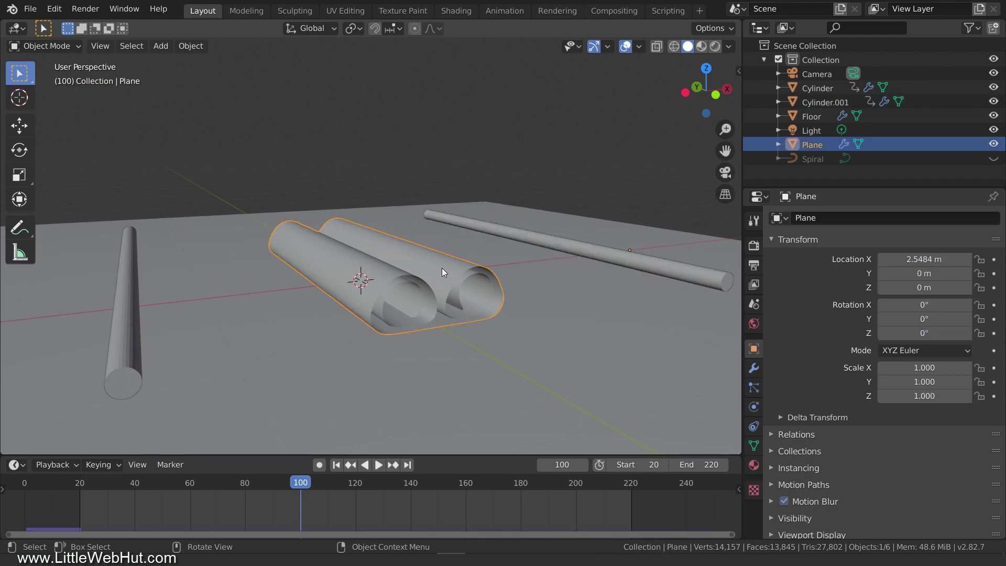
pyautogui.click(754, 407)
pyautogui.scroll(-15, 795, 416)
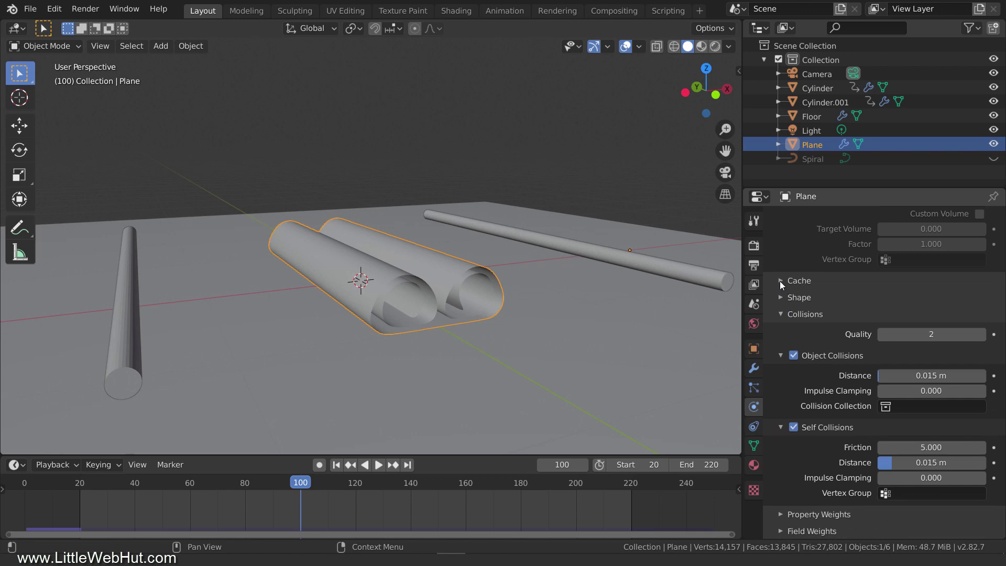
pyautogui.click(780, 281)
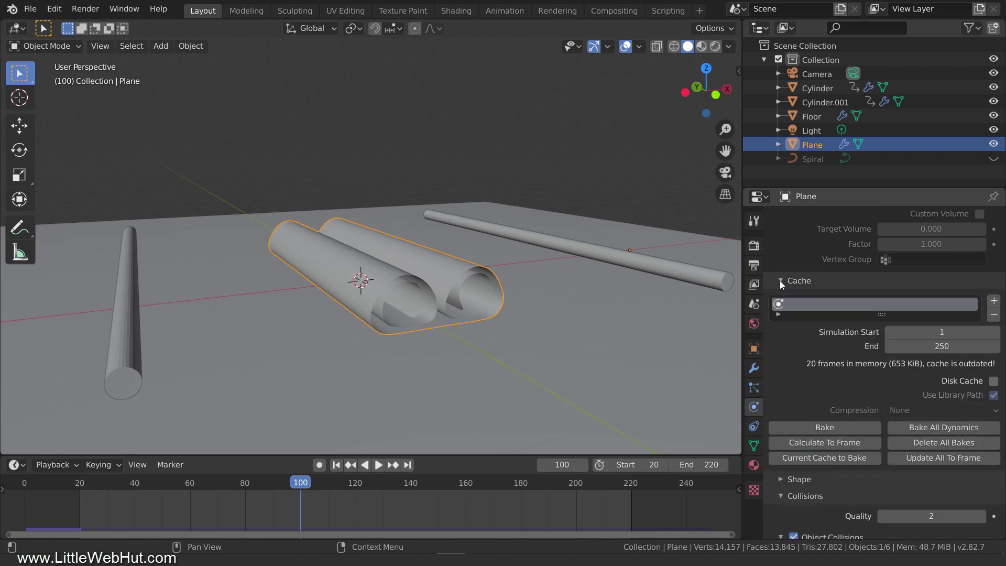
pyautogui.click(933, 347)
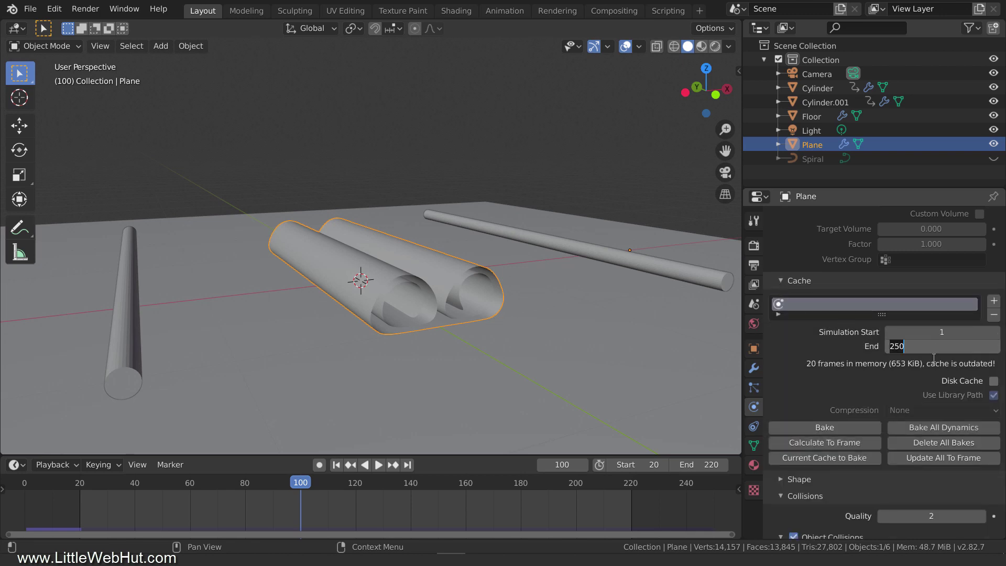
pyautogui.write('220')
pyautogui.press('Return')
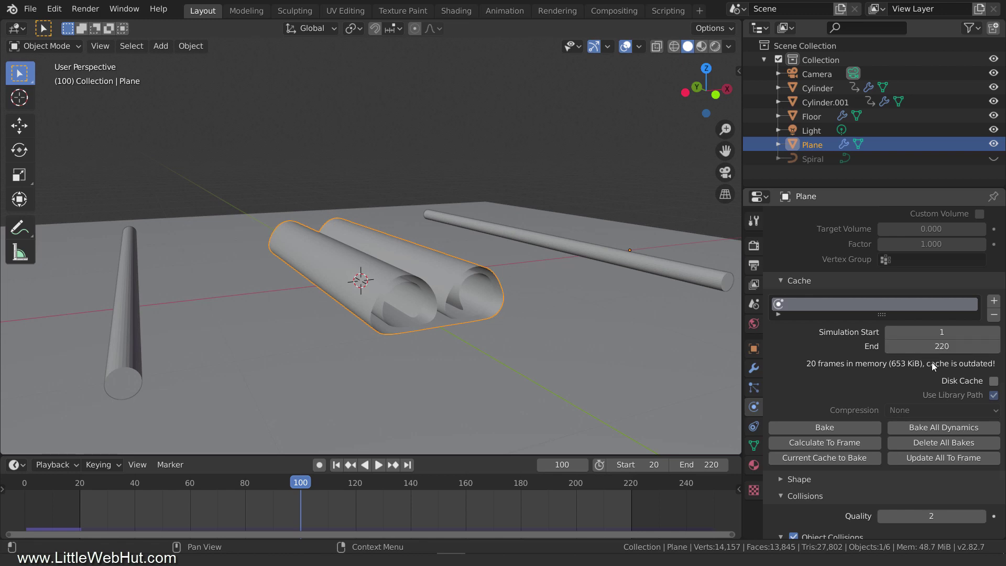
pyautogui.click(861, 427)
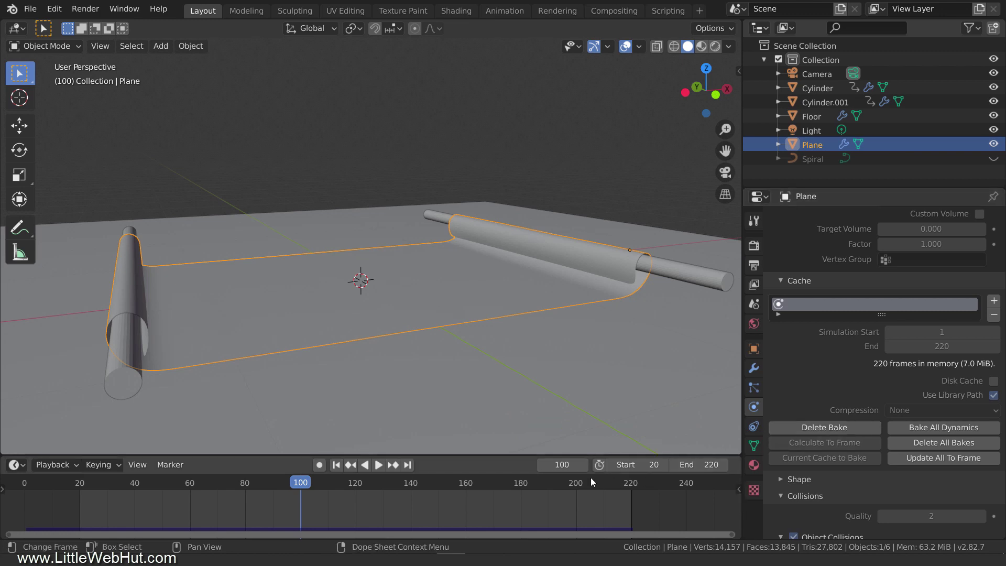
# - Play back the baked unrolling from the start frame, stop it, and go to frame 58
pyautogui.click(344, 465)
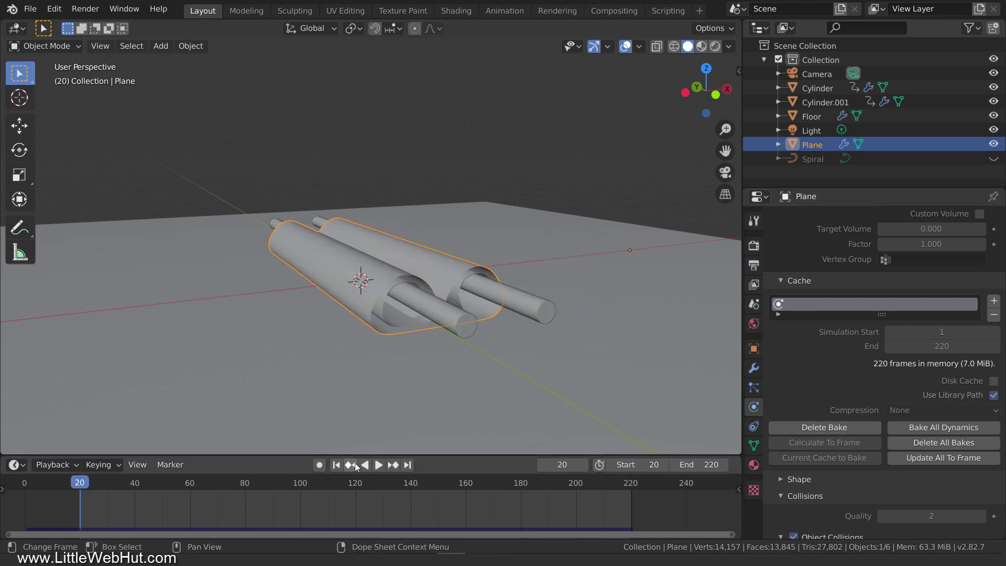
pyautogui.click(377, 465)
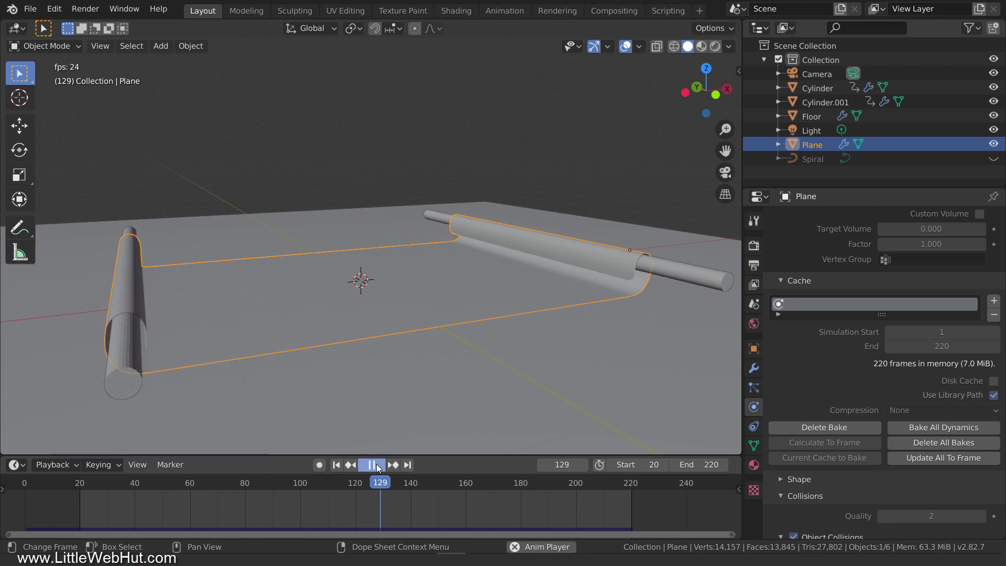
pyautogui.click(378, 465)
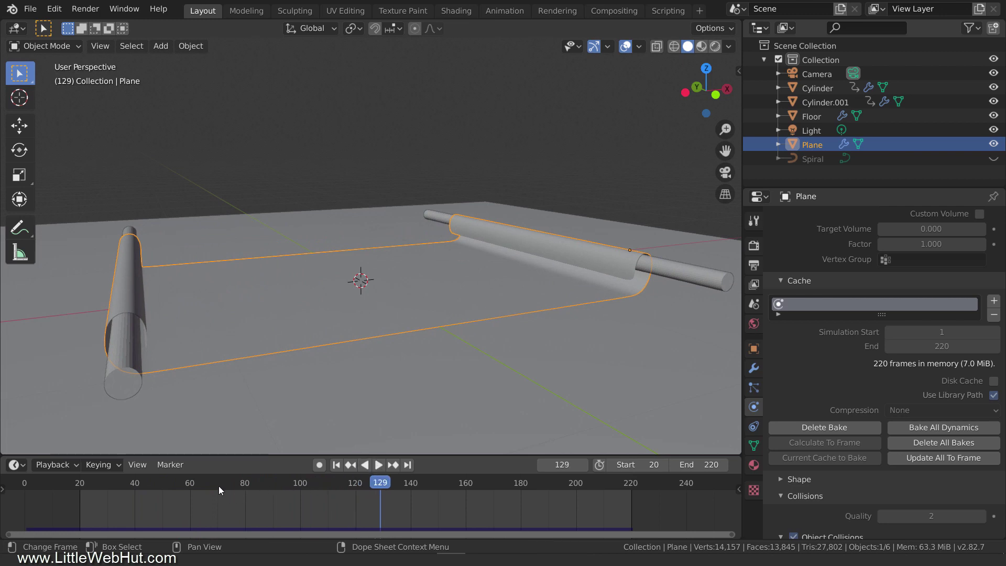
pyautogui.click(184, 486)
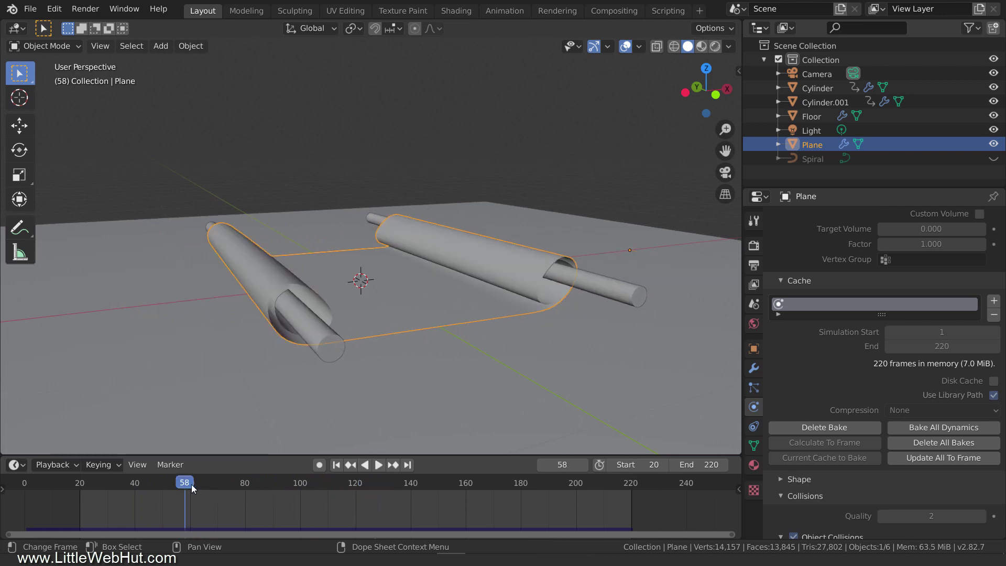
# - Create a new material for the Plane and show it in the Shading workspace with Rendered viewport shading
pyautogui.click(759, 467)
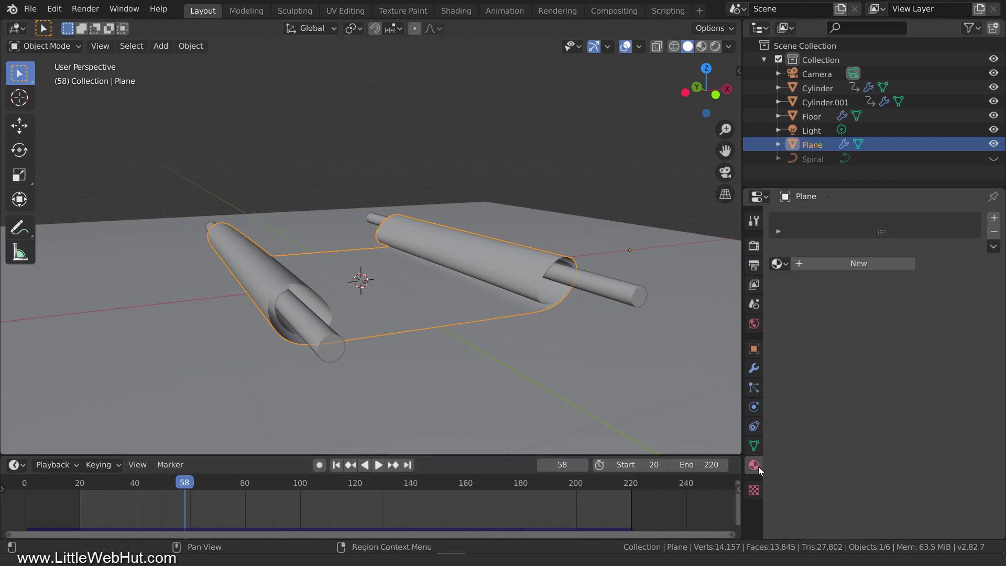
pyautogui.click(849, 269)
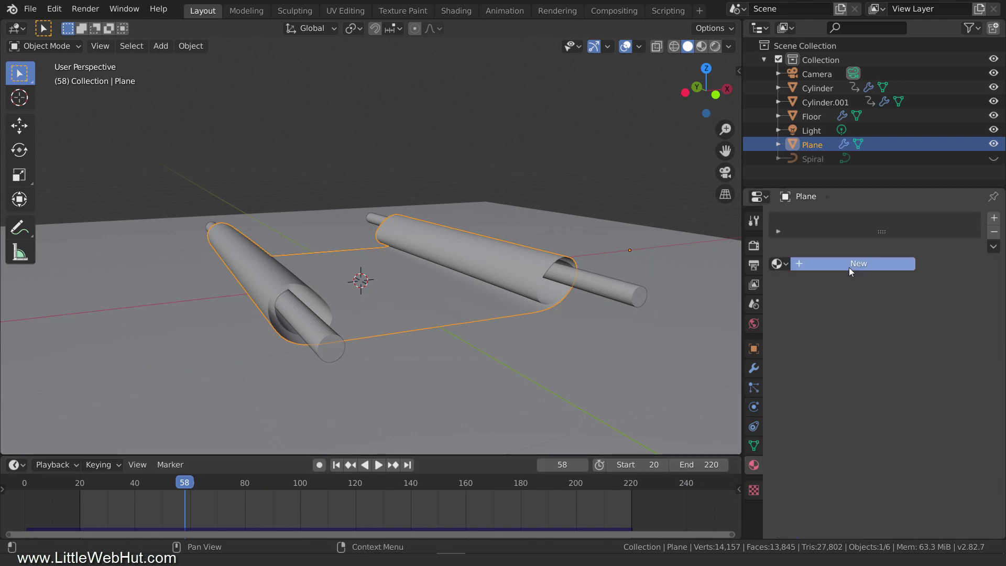
pyautogui.click(470, 13)
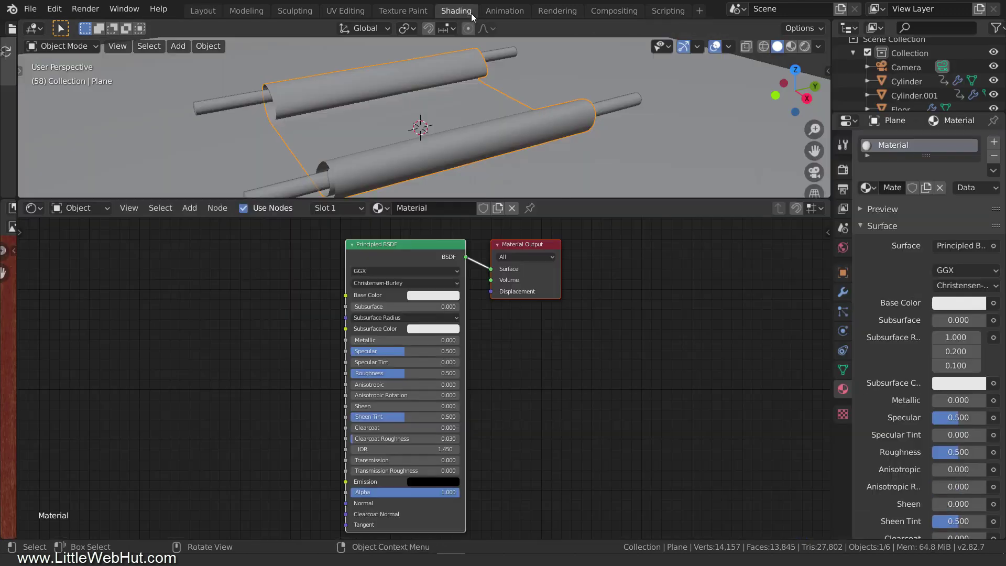
pyautogui.press('z')
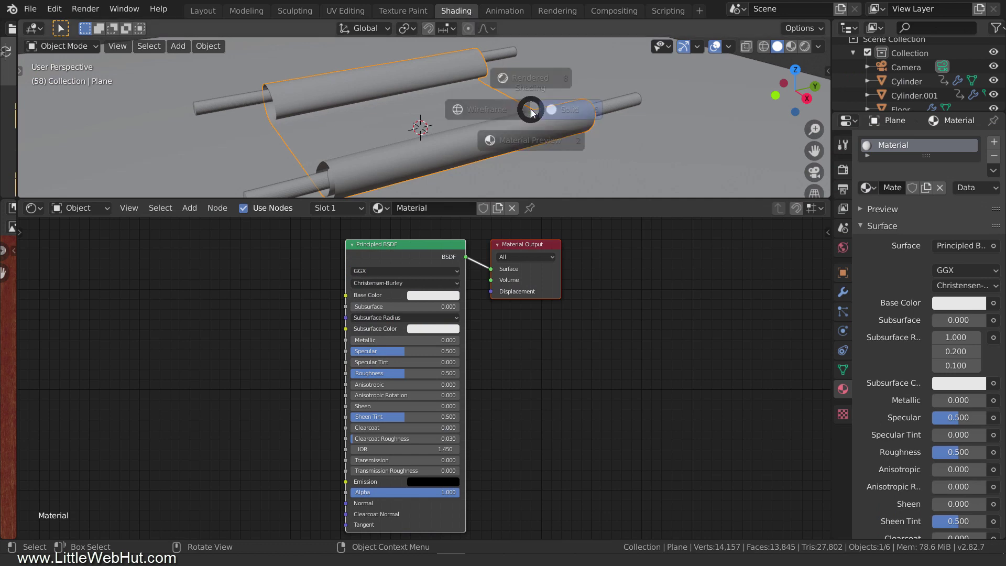
pyautogui.click(547, 31)
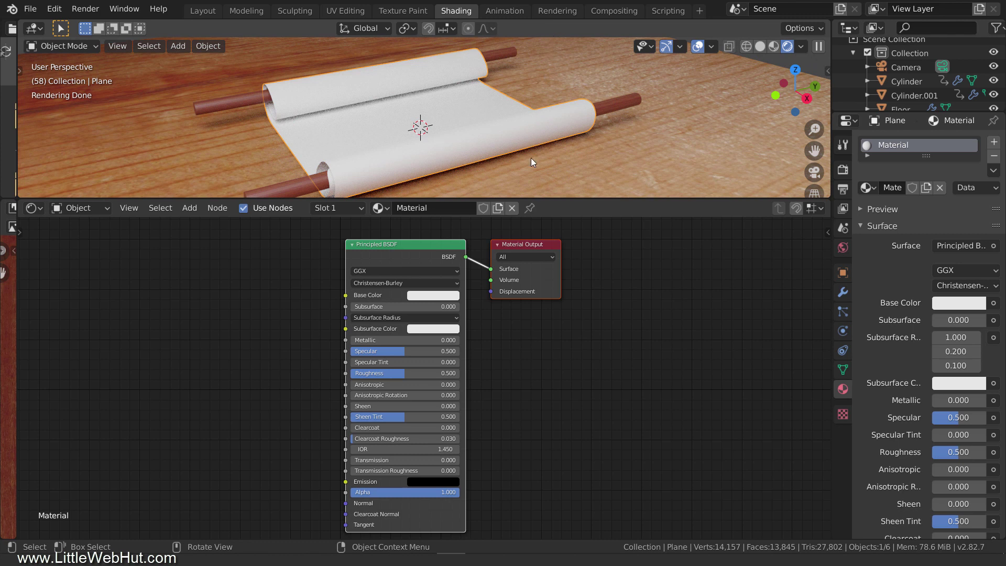
# - Move the Material Output node farther from the Principled BSDF, and add a Displacement node connected to its Displacement input
pyautogui.moveTo(516, 242); pyautogui.dragTo(785, 225)
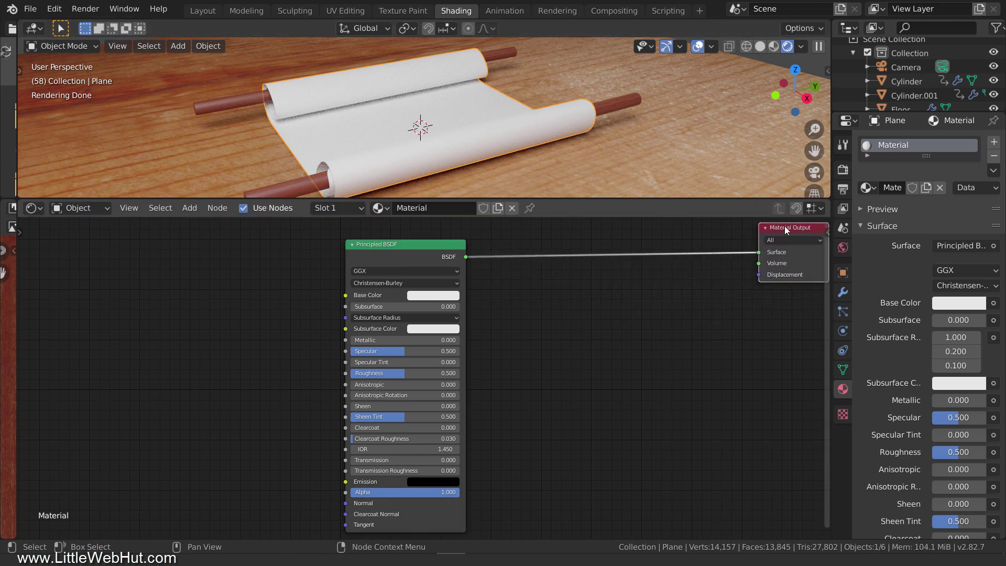
pyautogui.hotkey('shift', 'a')
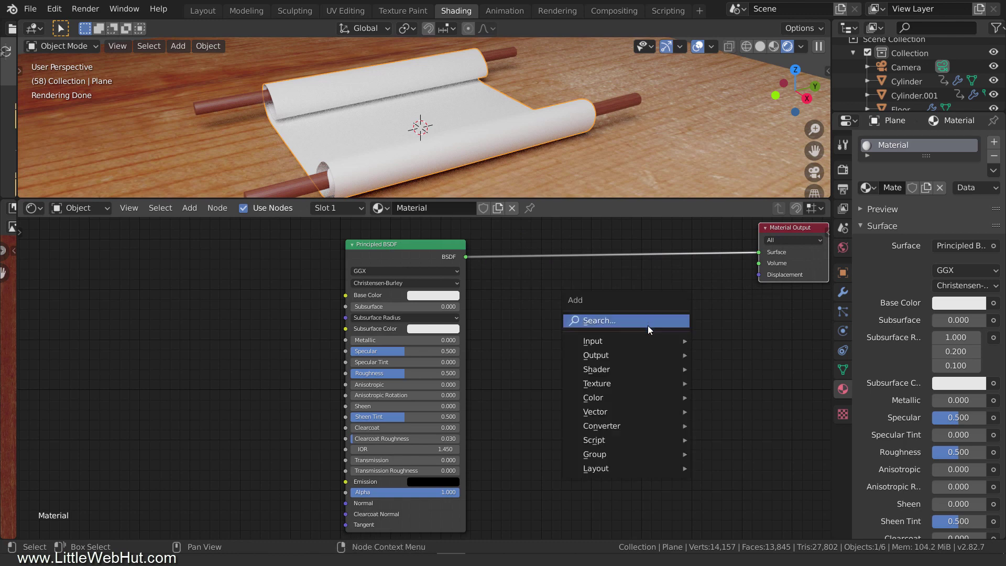
pyautogui.moveTo(646, 411)
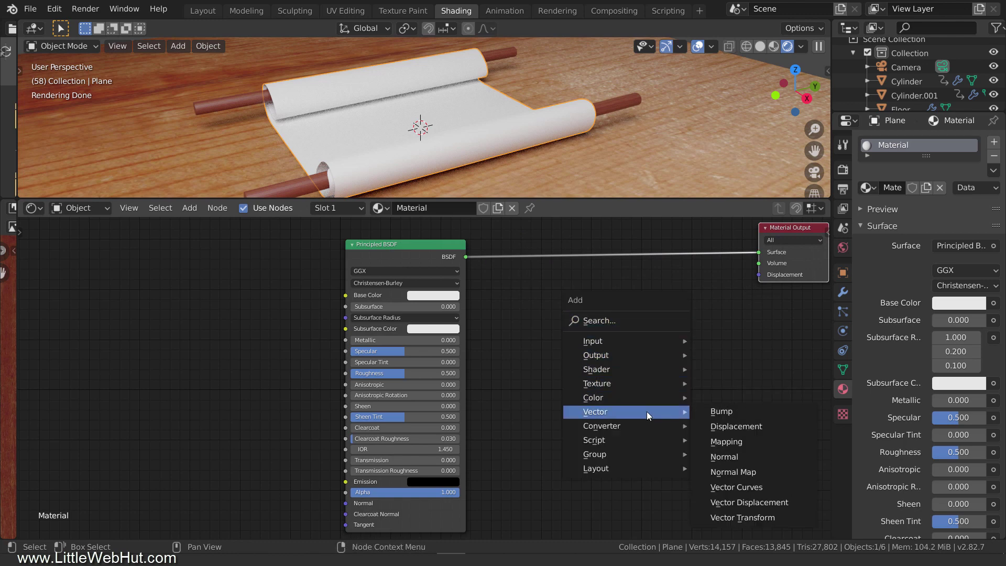
pyautogui.click(742, 427)
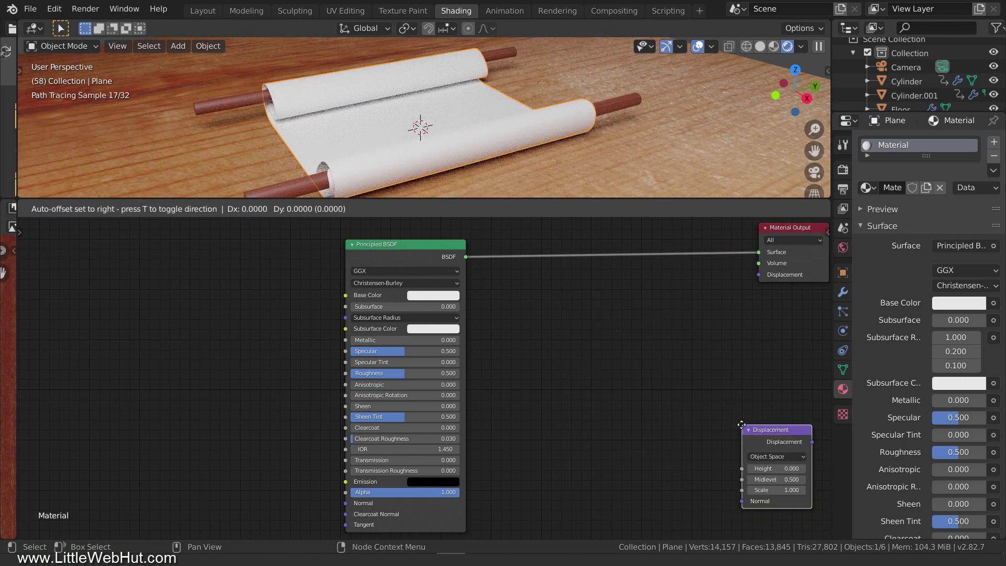
pyautogui.click(664, 273)
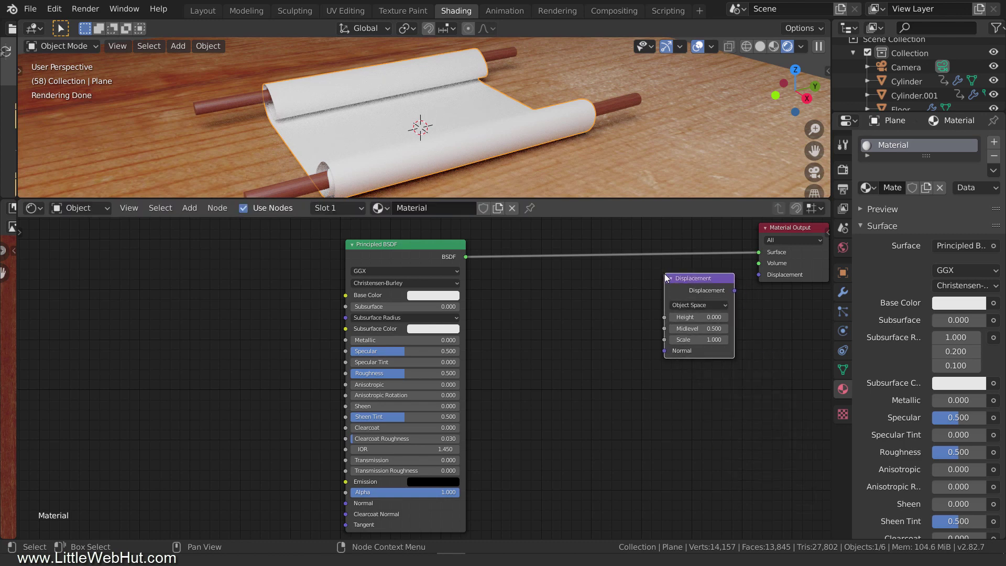
pyautogui.moveTo(735, 291)
pyautogui.mouseDown()
pyautogui.moveTo(758, 275)
pyautogui.moveTo(717, 279)
pyautogui.moveTo(730, 289)
pyautogui.mouseUp()
# - Add an Image Texture node beside the Displacement node and connect its Color output to the Height input
pyautogui.hotkey('shift', 'a')
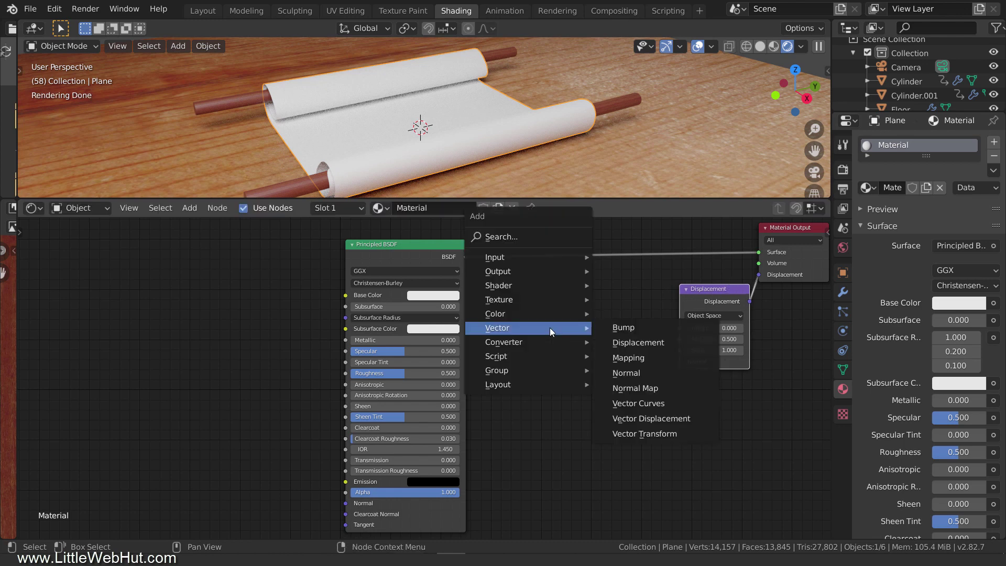
pyautogui.moveTo(557, 303)
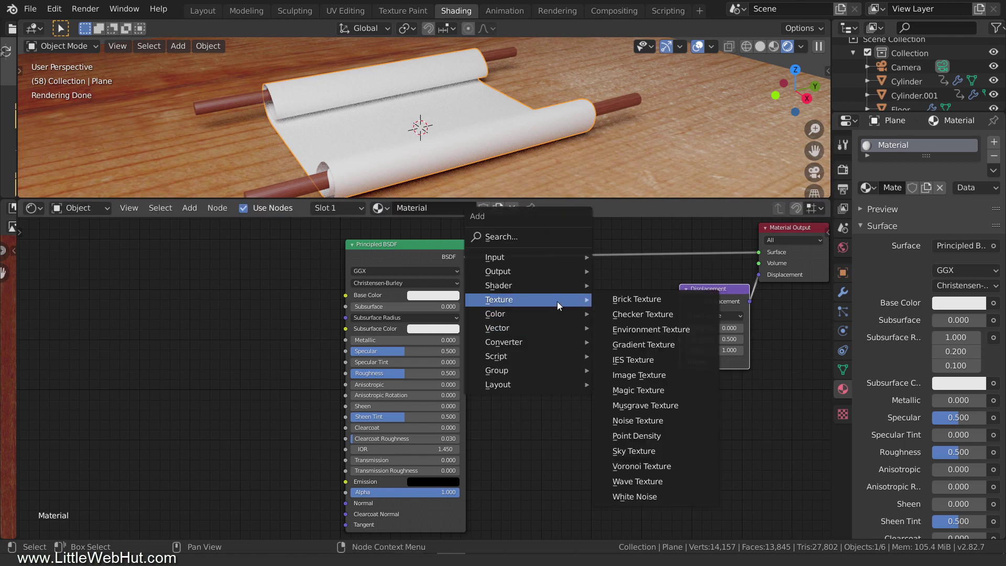
pyautogui.click(641, 376)
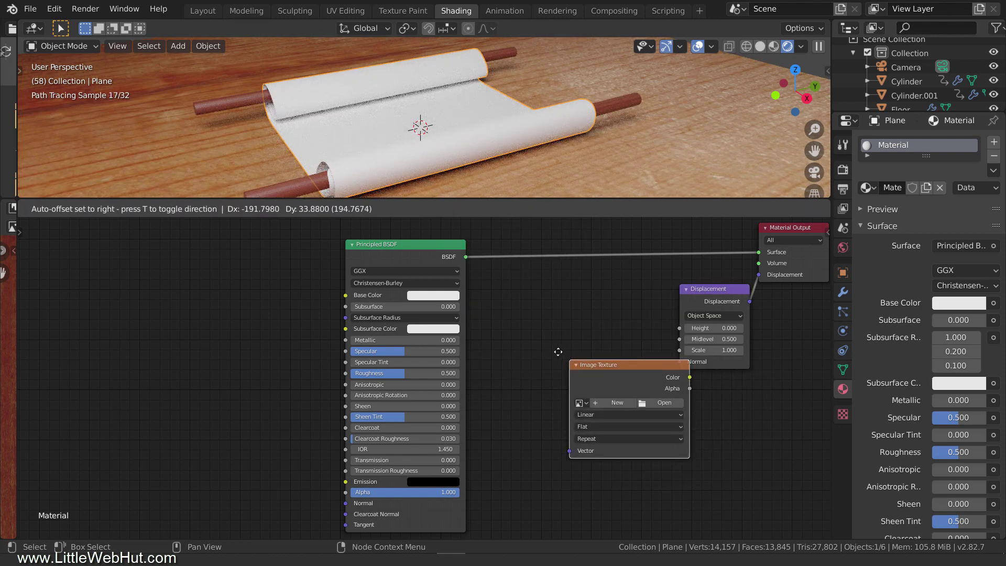
pyautogui.click(544, 275)
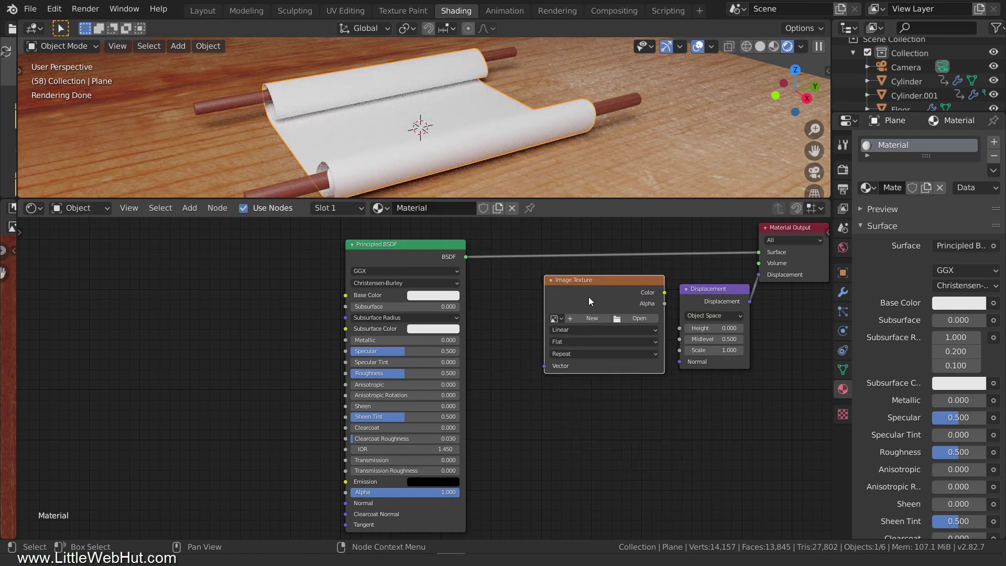
pyautogui.moveTo(665, 293); pyautogui.dragTo(680, 327)
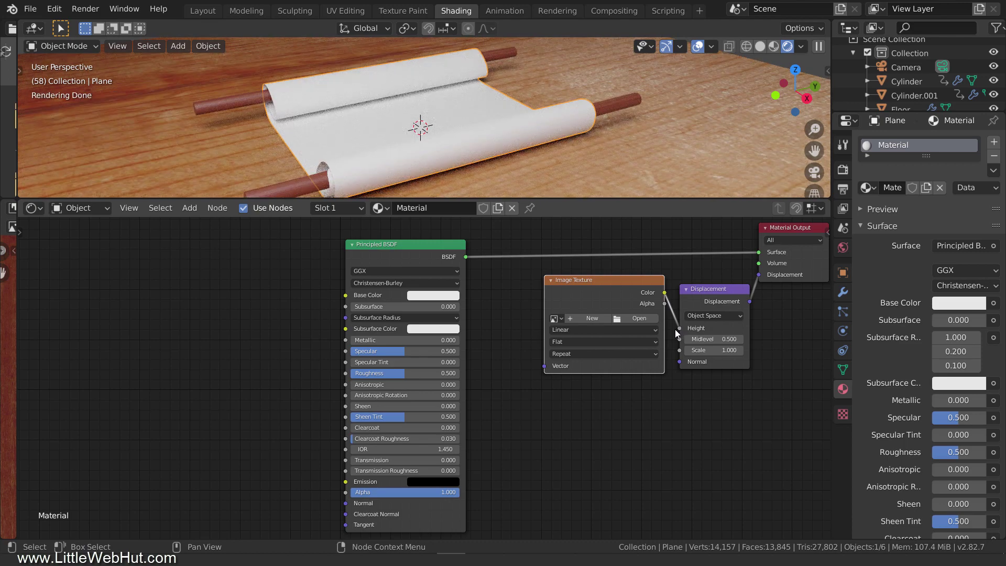
# - Load cracked_asphalt.jpg from C:\demo into the Image Texture node that feeds the displacement
pyautogui.click(642, 317)
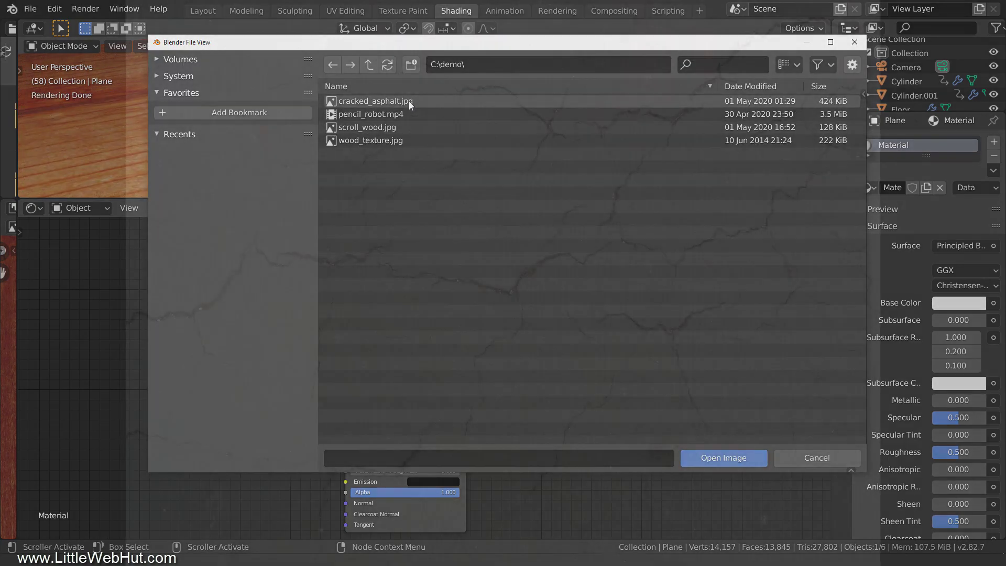
pyautogui.click(409, 102)
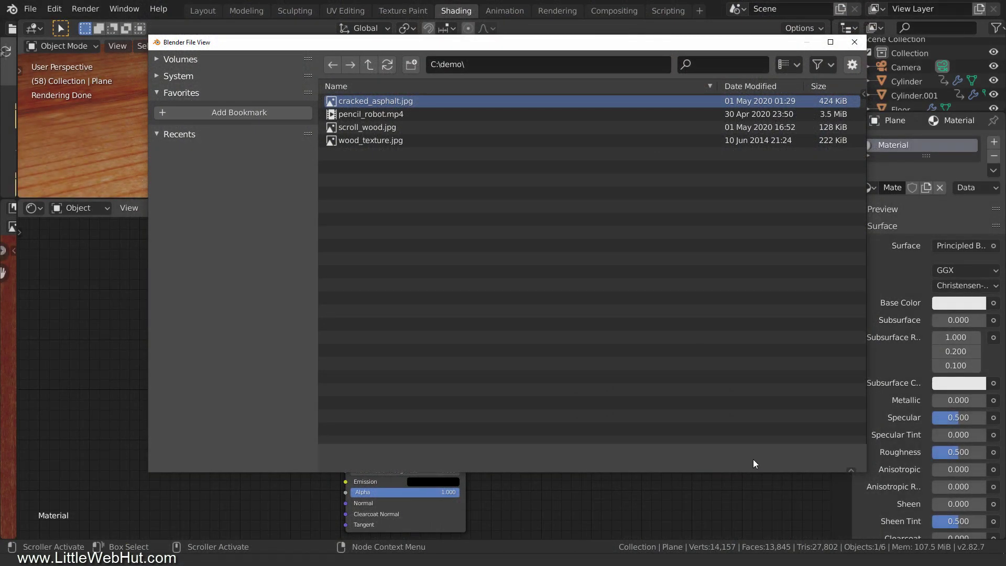
pyautogui.click(753, 459)
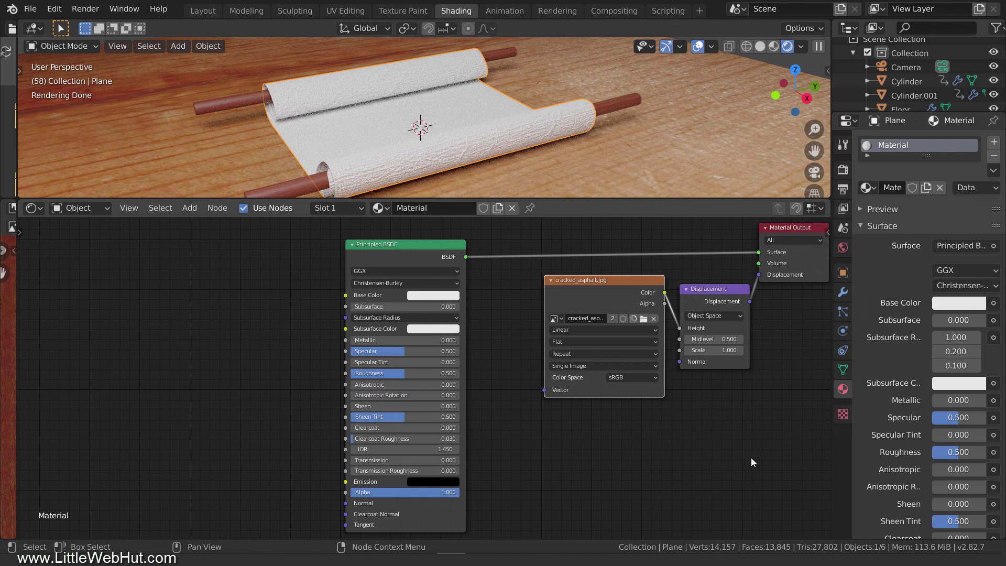
# - Set the Displacement node's scale to 0.1 and inspect the paper's surface close up from above
pyautogui.click(731, 350)
pyautogui.write('0.1')
pyautogui.press('Return')
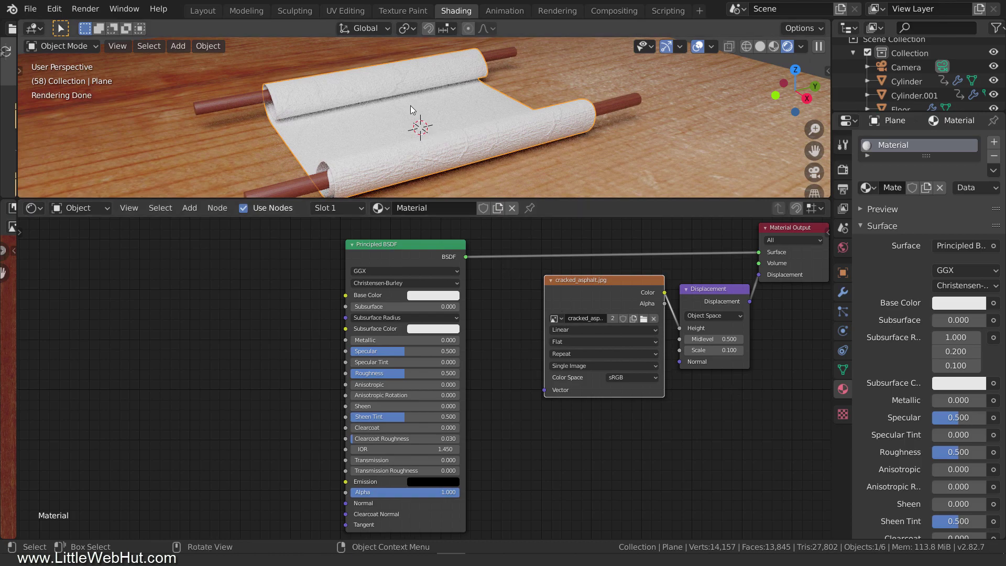
pyautogui.scroll(5, 388, 101)
pyautogui.moveTo(388, 100); pyautogui.dragTo(467, 174, button='middle')
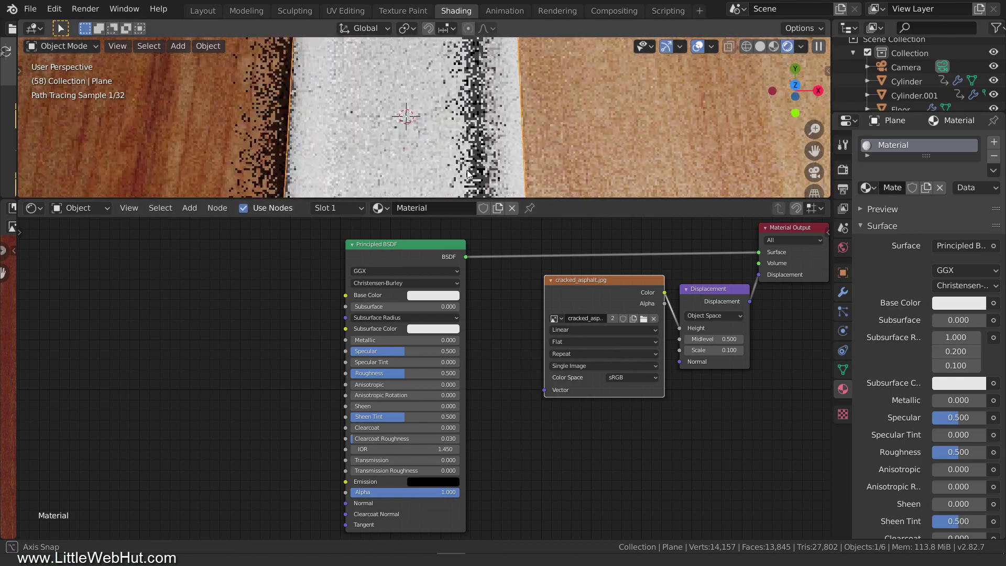
pyautogui.moveTo(496, 137); pyautogui.dragTo(487, 44, button='middle')
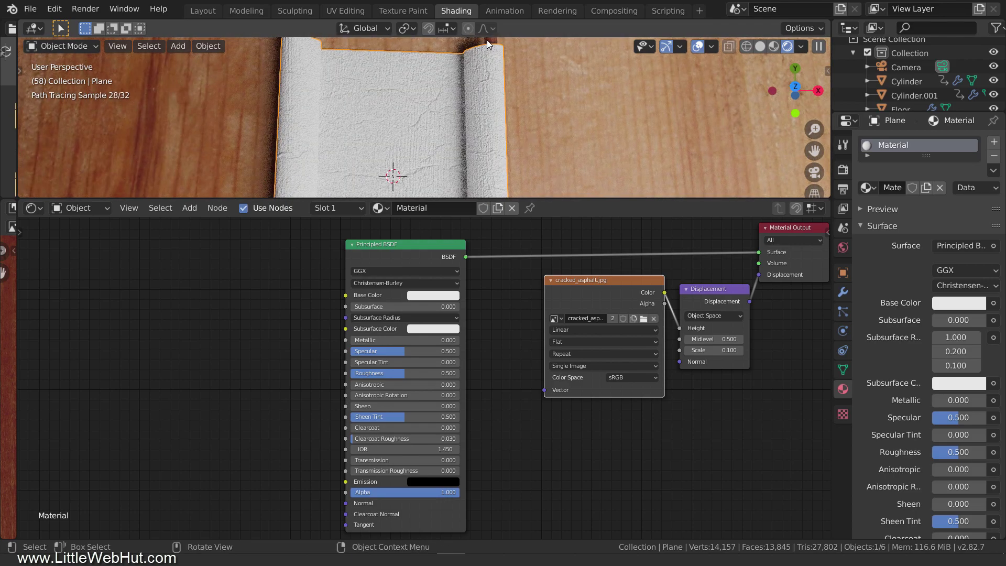
# - Move the Principled BSDF closer to the displacement nodes and place a second Image Texture node well before its inputs
pyautogui.moveTo(422, 240); pyautogui.dragTo(484, 234)
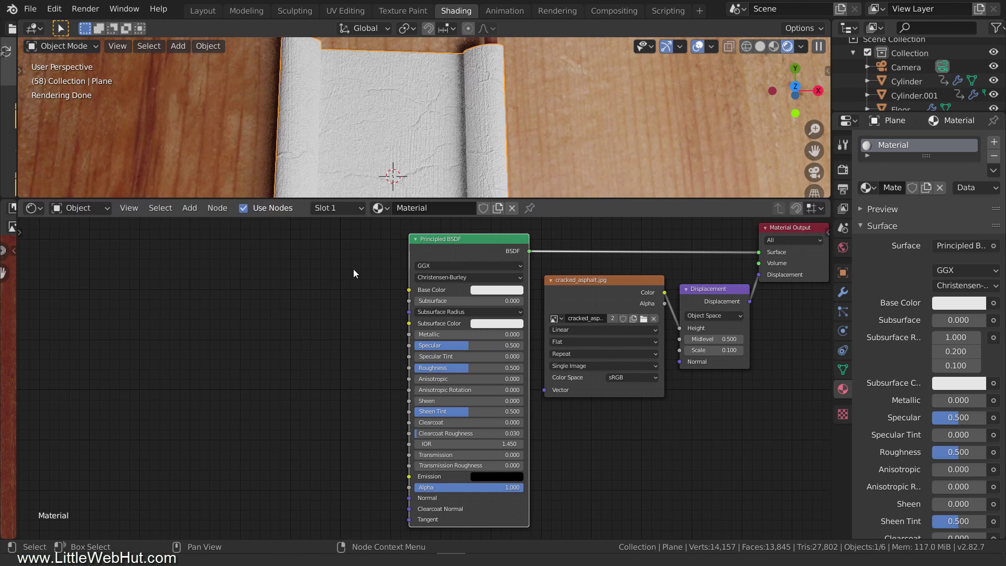
pyautogui.hotkey('shift', 'a')
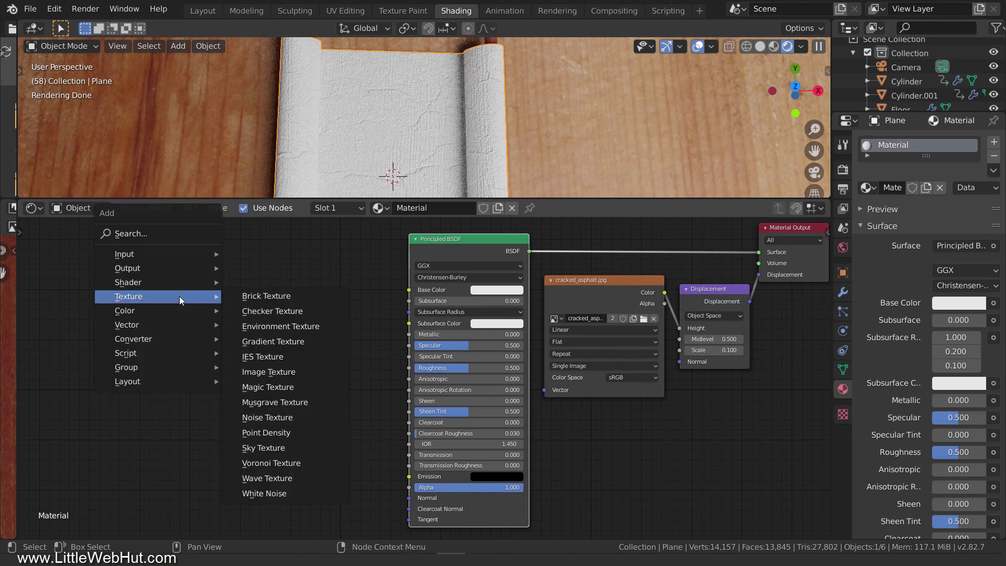
pyautogui.click(298, 373)
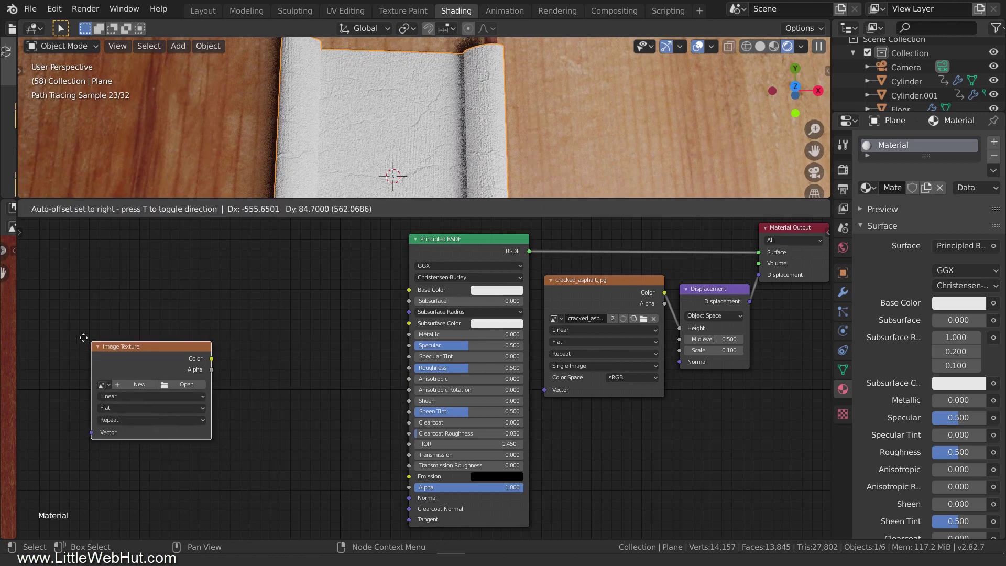
pyautogui.click(48, 328)
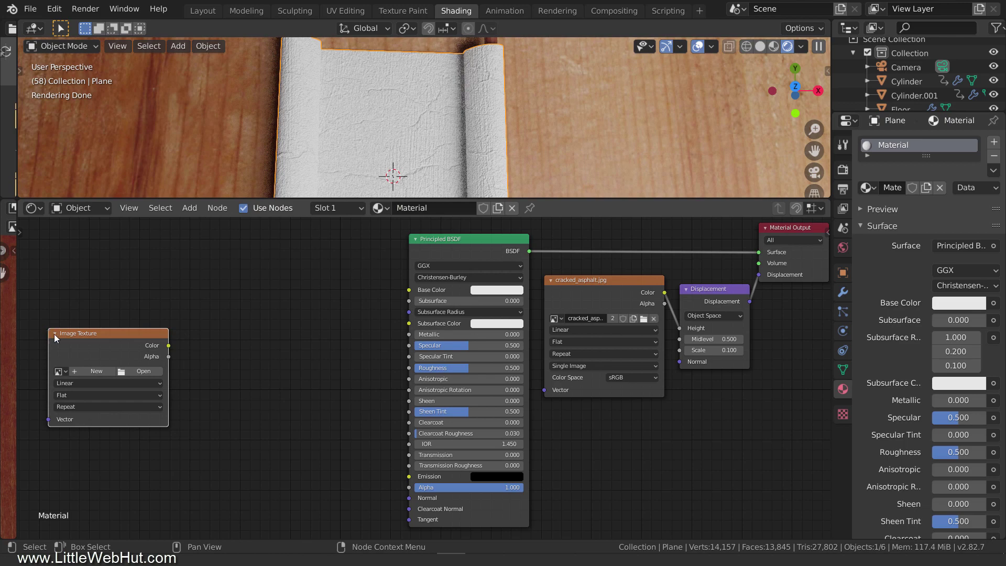
# - Load the movie pencil_robot.mp4 from C:\demo into the new, unconnected Image Texture node
pyautogui.click(135, 372)
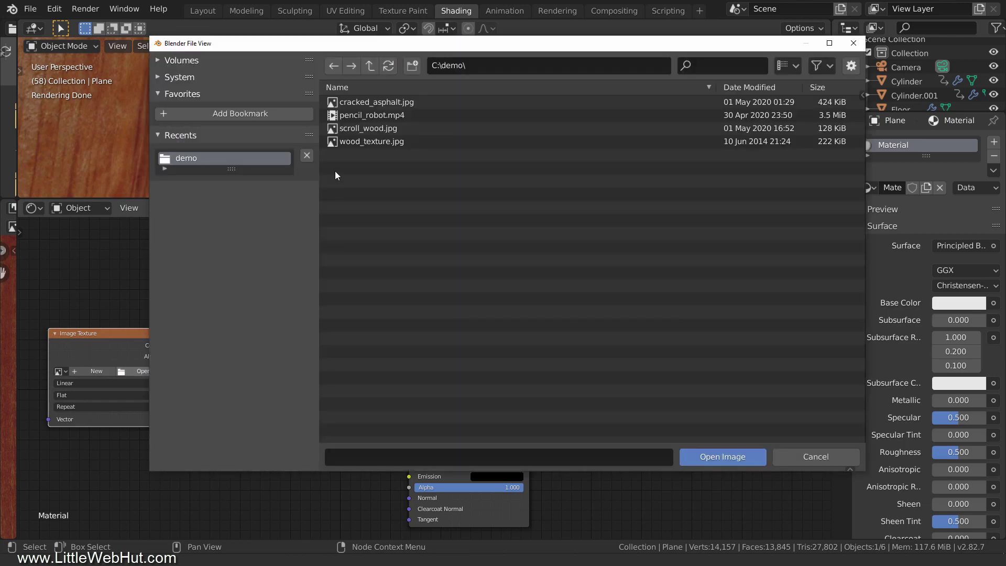
pyautogui.click(410, 118)
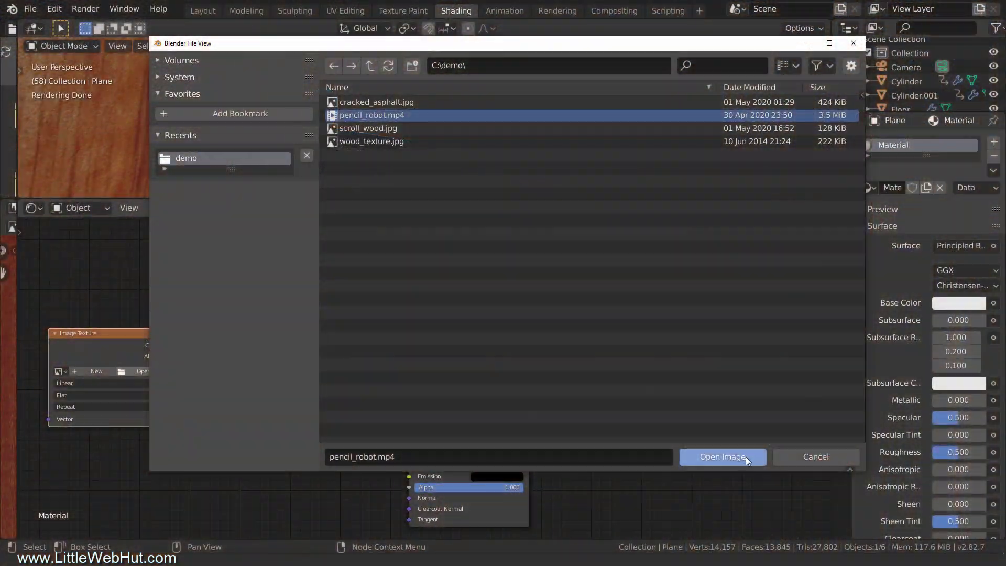
pyautogui.click(746, 457)
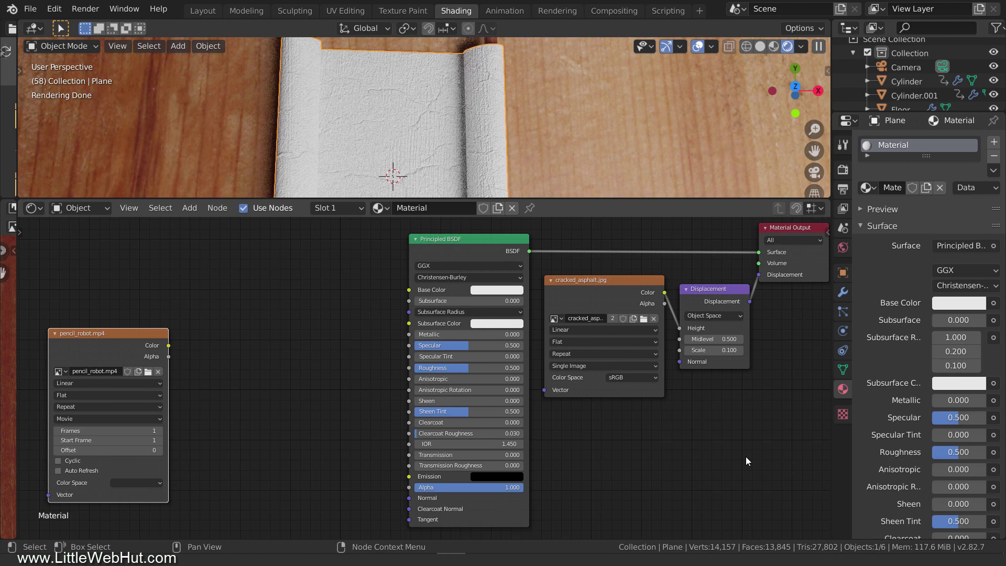
# - Set the movie texture to 200 frames with start frame 20 and connect its Color output to the Principled BSDF's Base Color
pyautogui.click(145, 431)
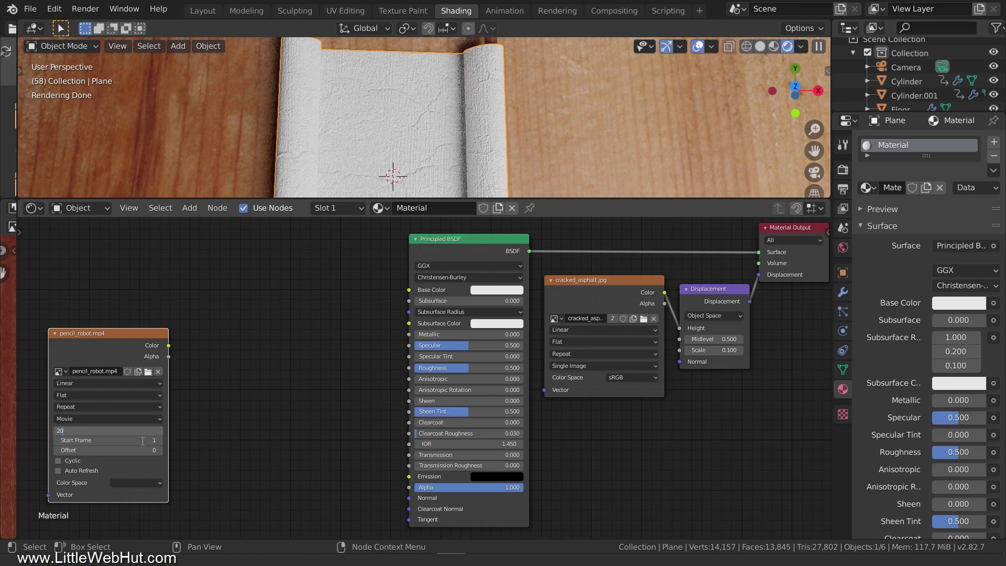
pyautogui.write('200')
pyautogui.press('Return')
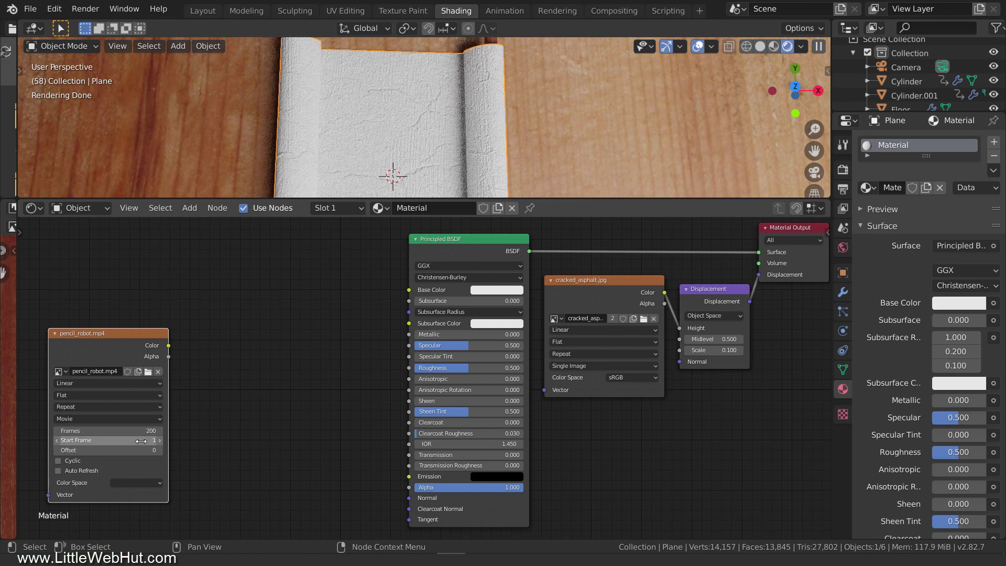
pyautogui.click(141, 442)
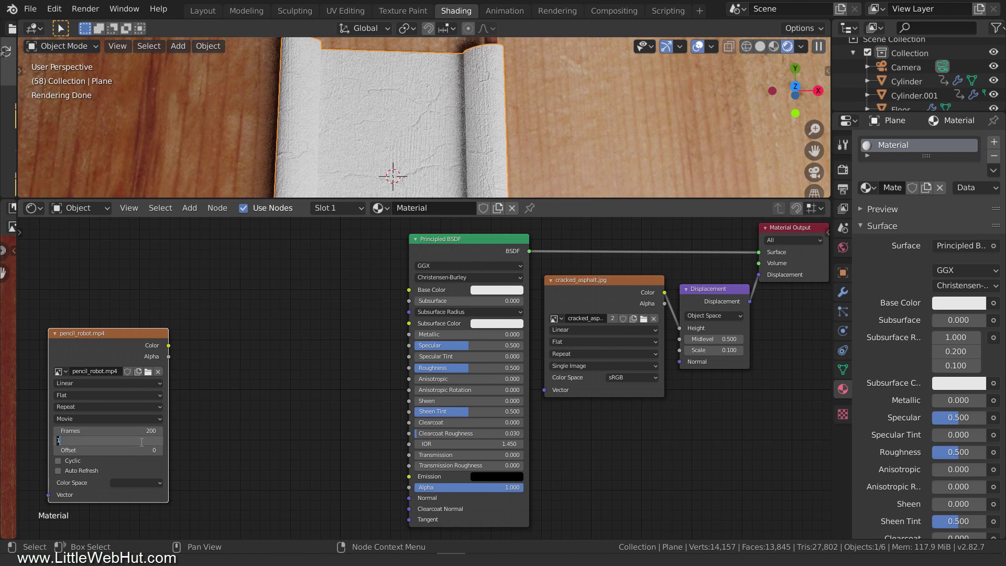
pyautogui.press('Return')
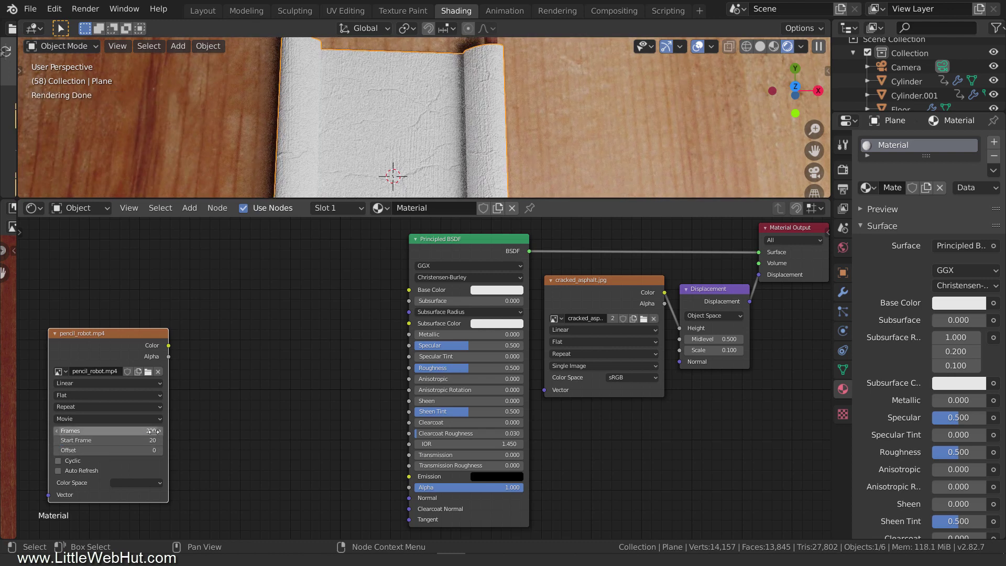
pyautogui.moveTo(169, 345); pyautogui.dragTo(413, 290)
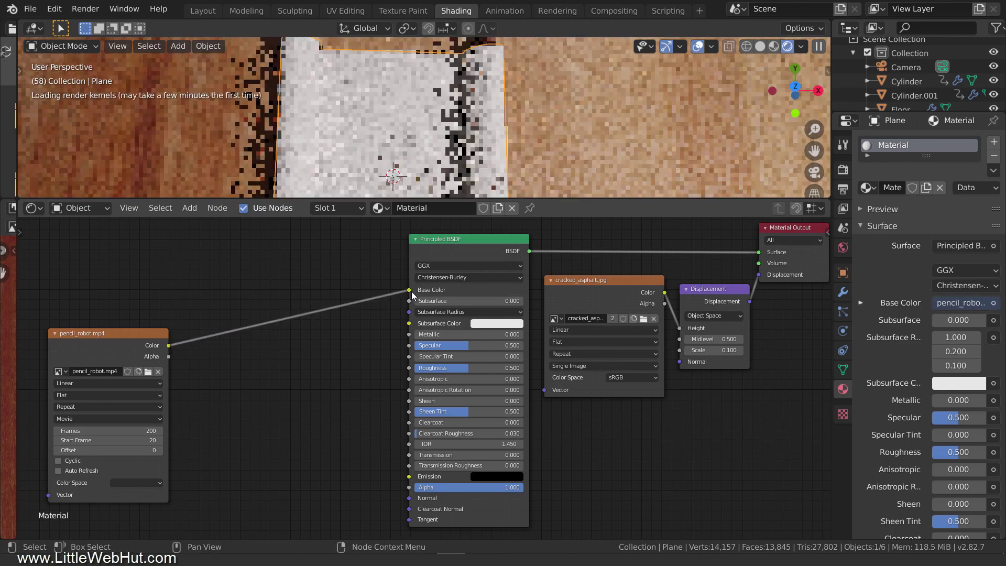
pyautogui.moveTo(557, 159)
pyautogui.mouseDown(button='middle')
pyautogui.moveTo(555, 98)
pyautogui.moveTo(524, 83)
pyautogui.moveTo(520, 114)
pyautogui.moveTo(548, 87)
pyautogui.mouseUp(button='middle')
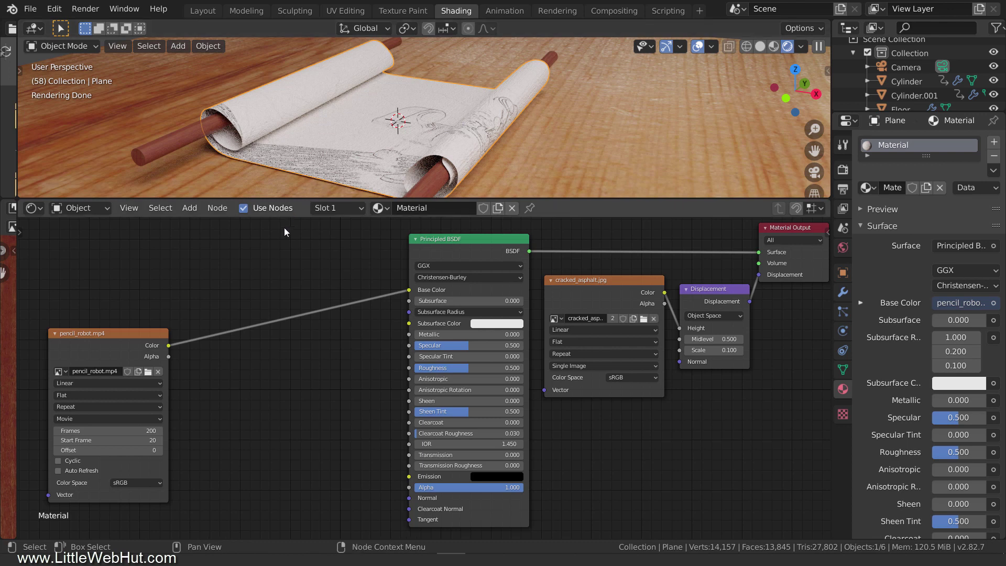
# - Insert a MixRGB node into the link between the movie texture and Base Color, and rearrange the two nodes to make room
pyautogui.hotkey('shift', 'a')
pyautogui.moveTo(272, 272)
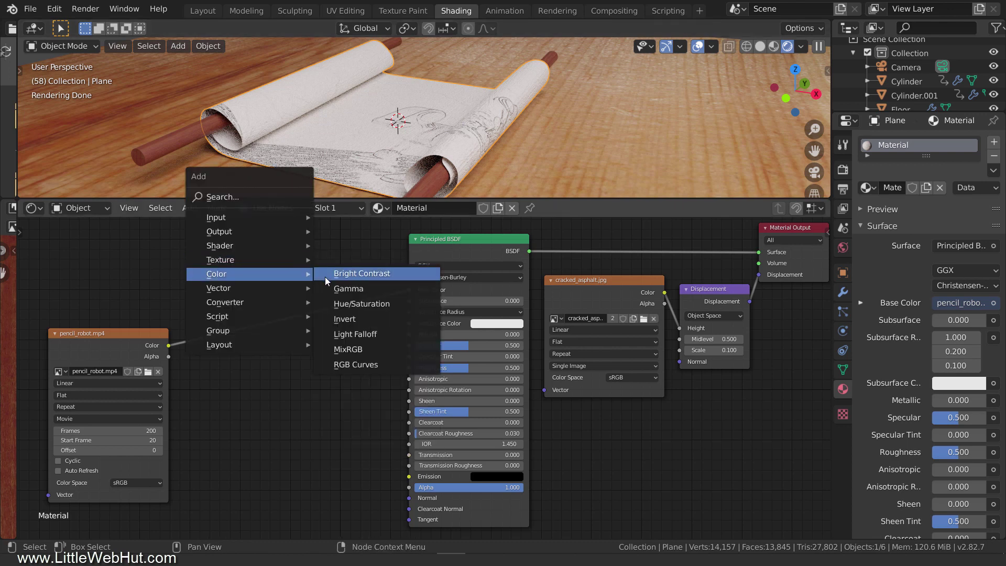
pyautogui.click(370, 345)
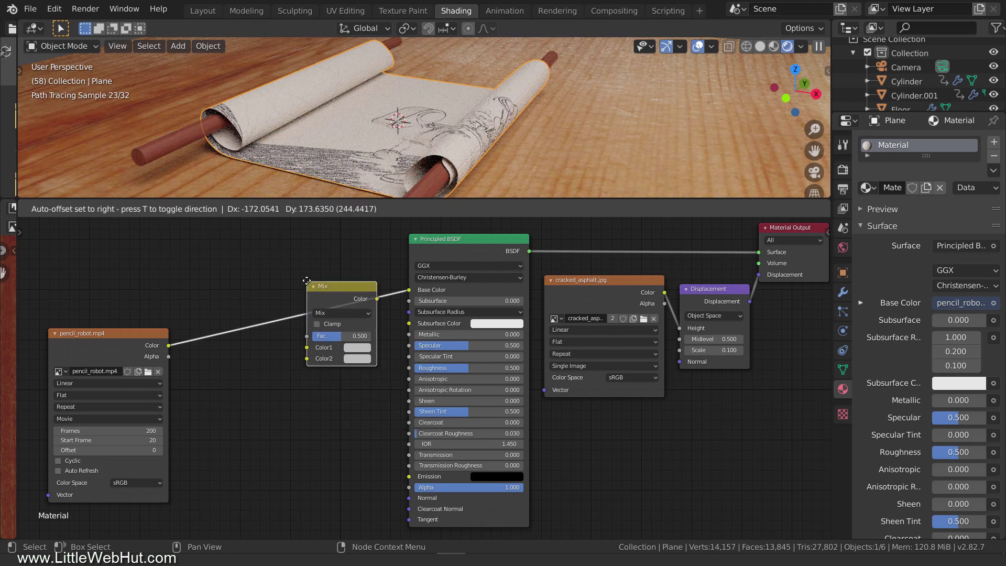
pyautogui.click(305, 279)
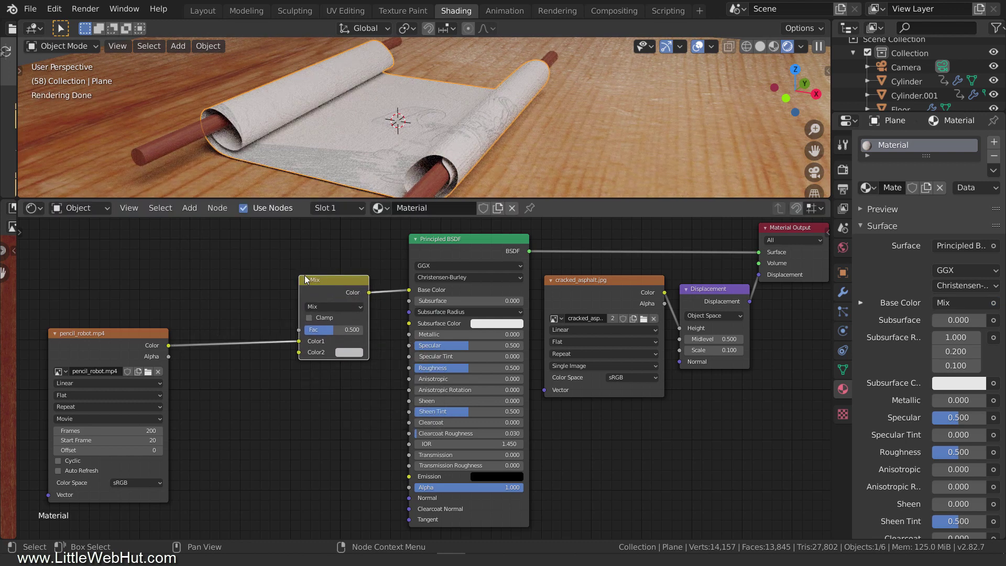
pyautogui.moveTo(329, 283); pyautogui.dragTo(346, 239)
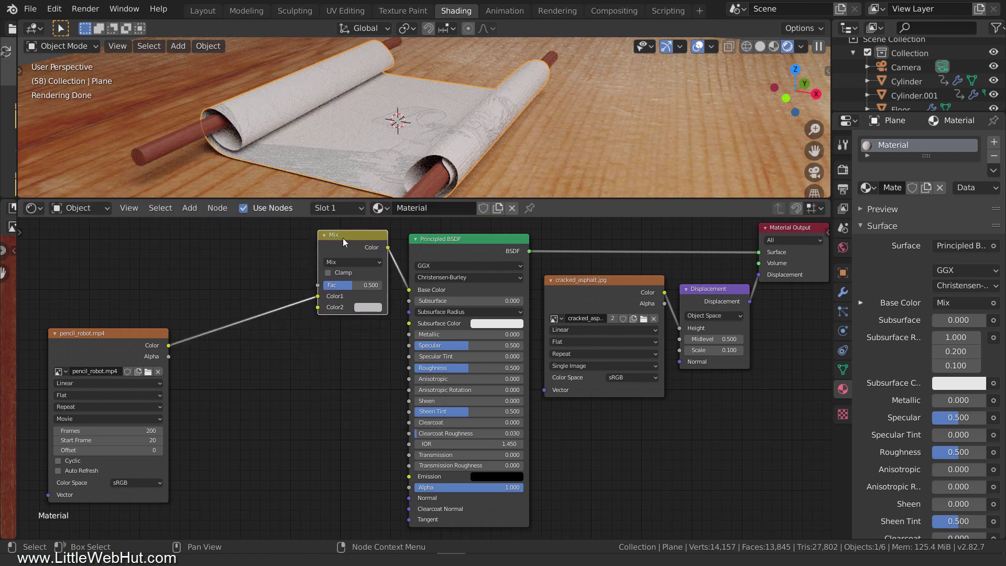
pyautogui.moveTo(143, 336); pyautogui.dragTo(259, 351)
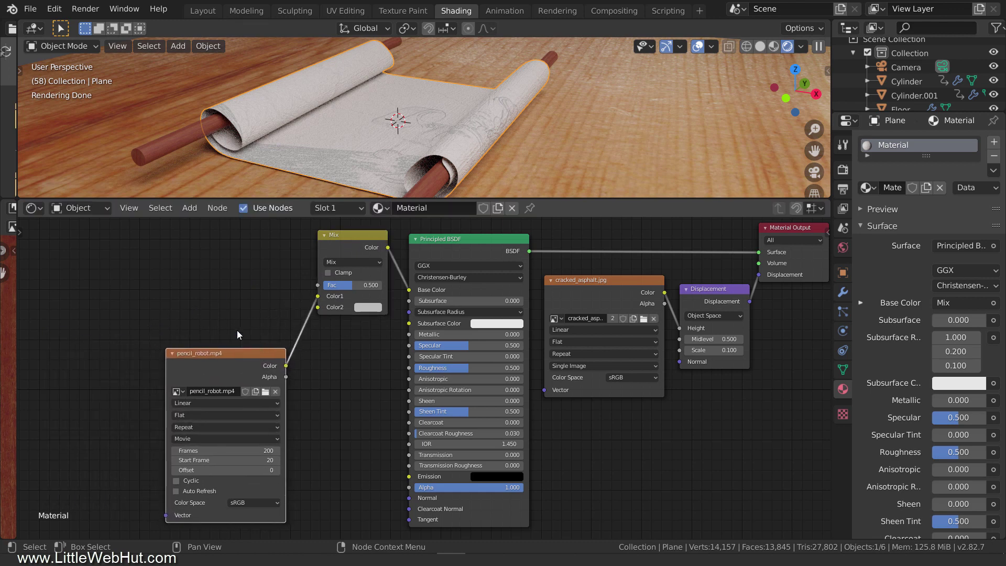
# - Add a Geometry node before the Mix node and connect its Backfacing output to the Mix node's Fac input
pyautogui.hotkey('shift', 'a')
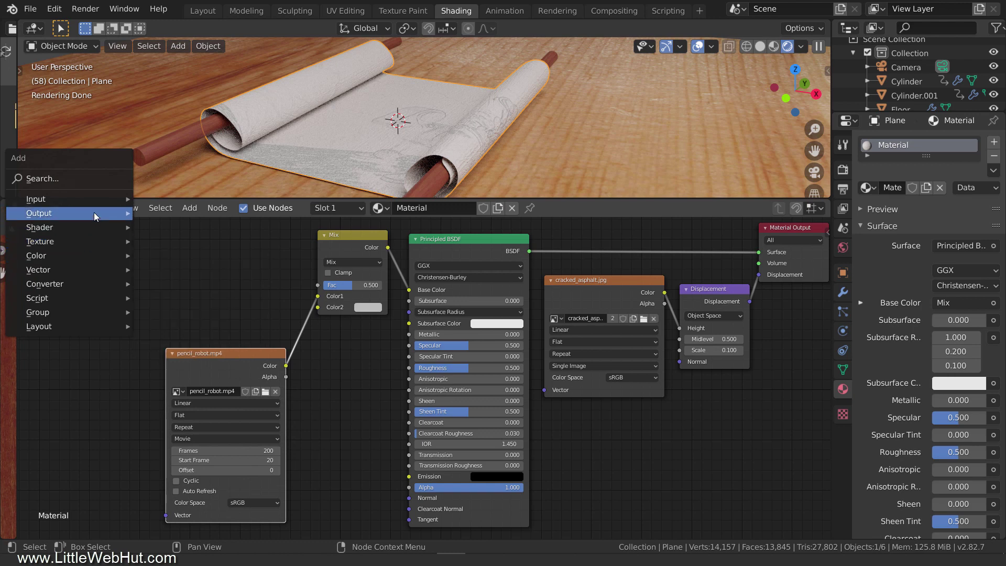
pyautogui.moveTo(100, 203)
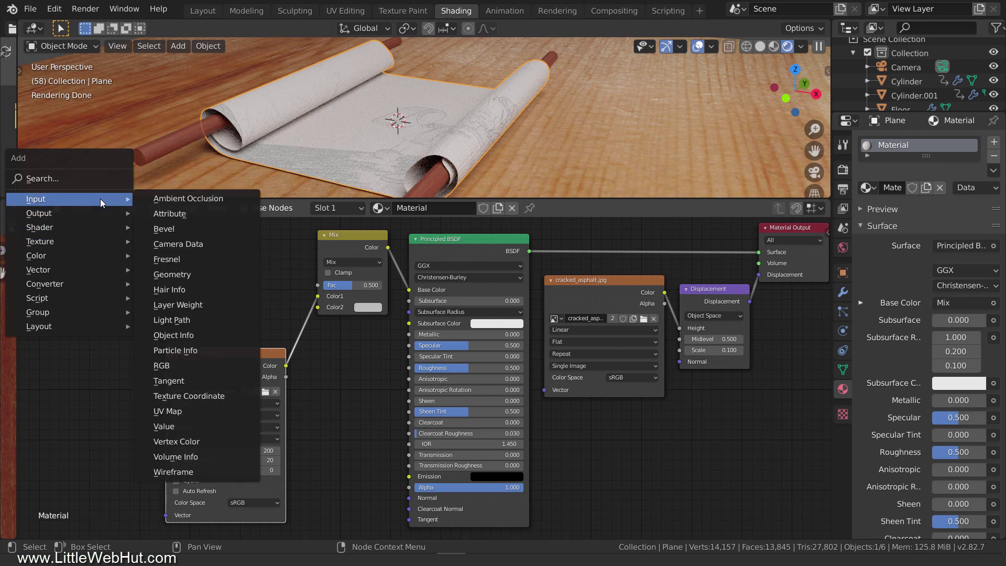
pyautogui.click(209, 273)
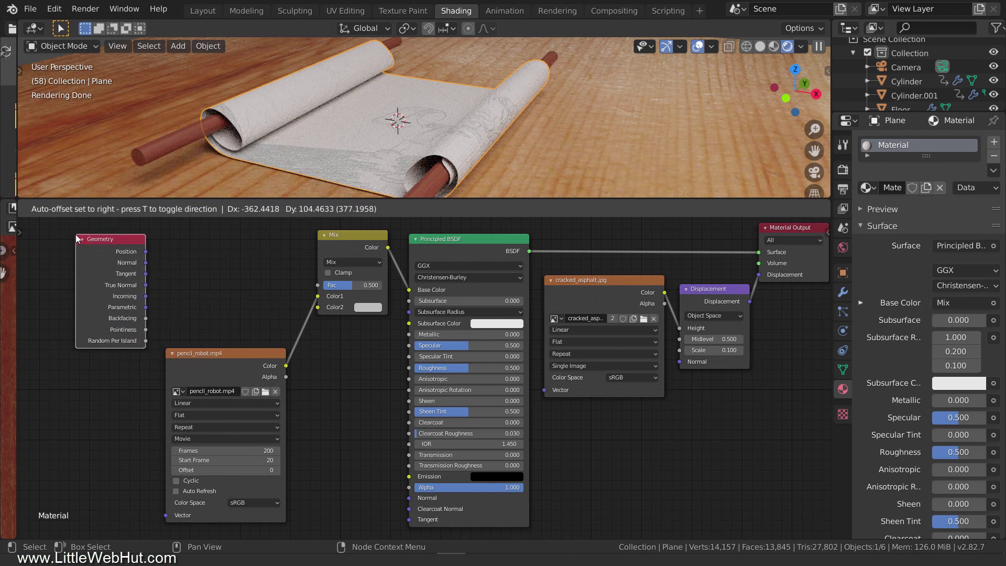
pyautogui.click(80, 243)
pyautogui.moveTo(146, 318); pyautogui.dragTo(238, 308)
pyautogui.moveTo(303, 295); pyautogui.dragTo(317, 287)
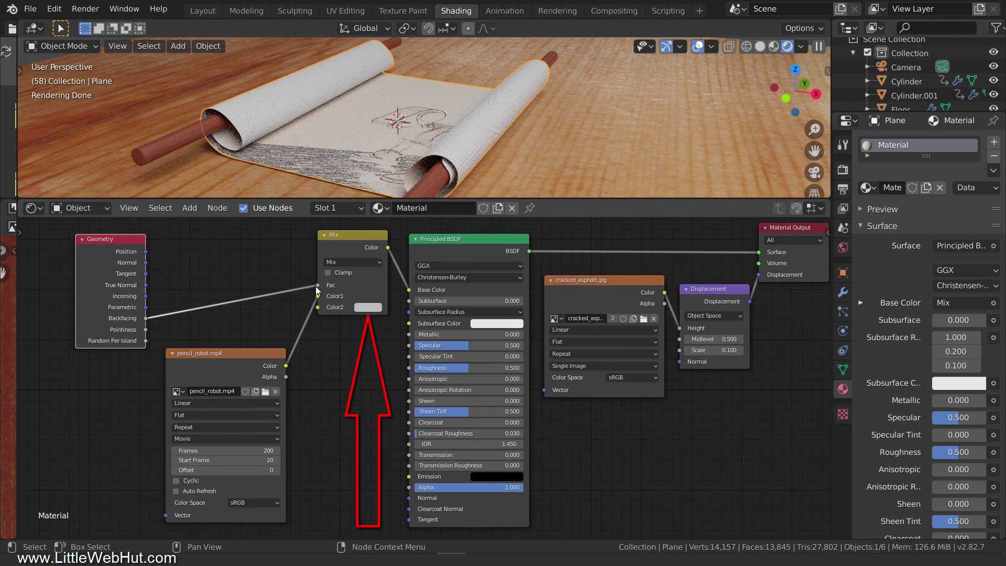
# - Set the Mix node's Color2 to a light beige using a hex code starting with d0c0b
pyautogui.click(363, 308)
pyautogui.click(427, 248)
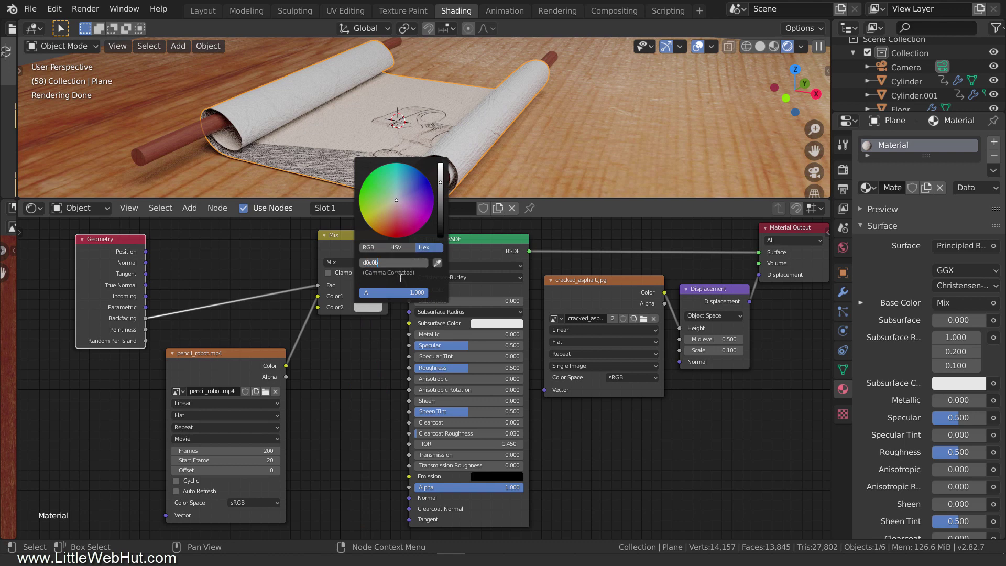
pyautogui.press('Return')
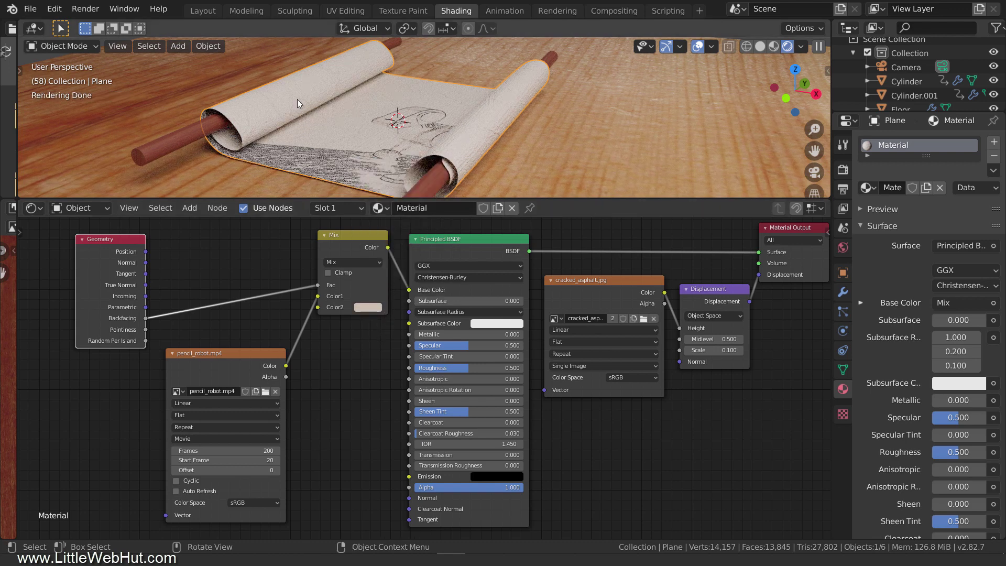
# - Switch to the Layout workspace and show the scene through the camera with Rendered shading
pyautogui.click(198, 11)
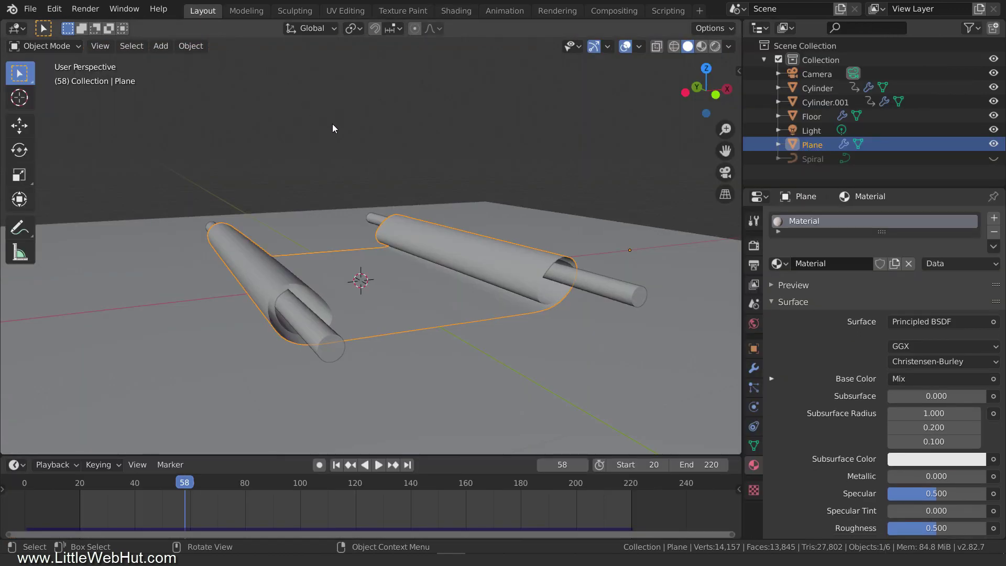
pyautogui.press('KP_0')
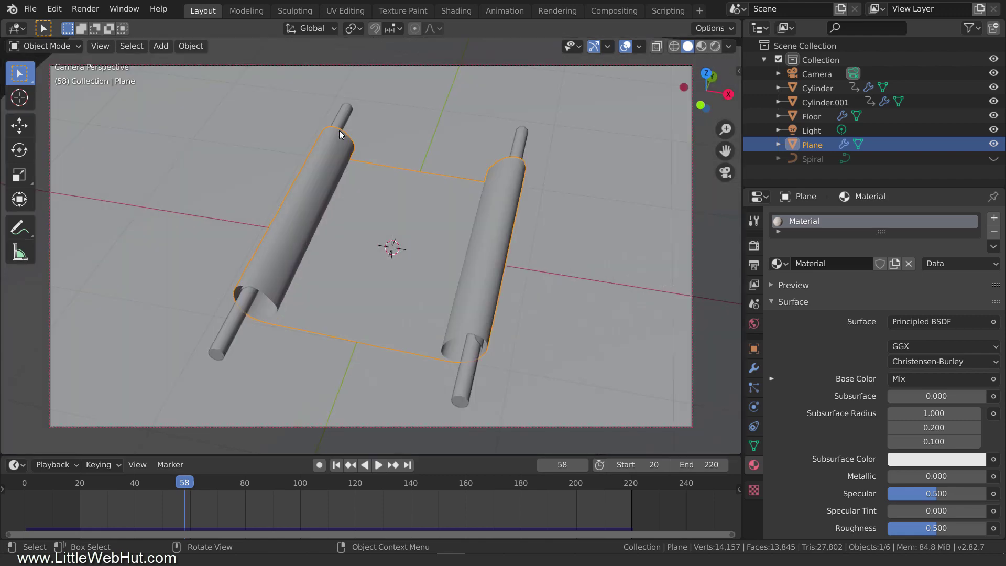
pyautogui.press('z')
pyautogui.click(348, 53)
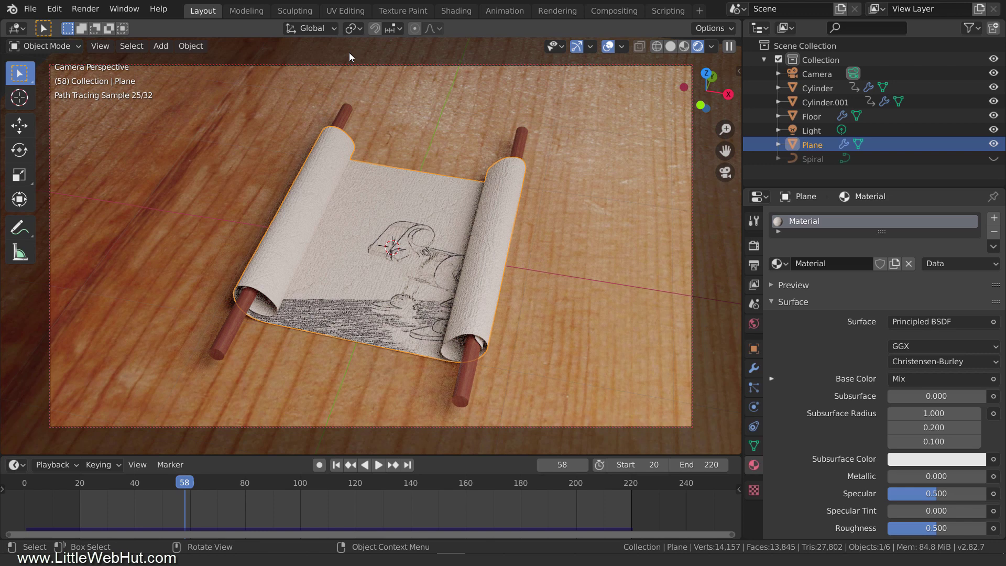
# - Show the object transform values and check the camera's location and rotation and the light's location
pyautogui.press('n')
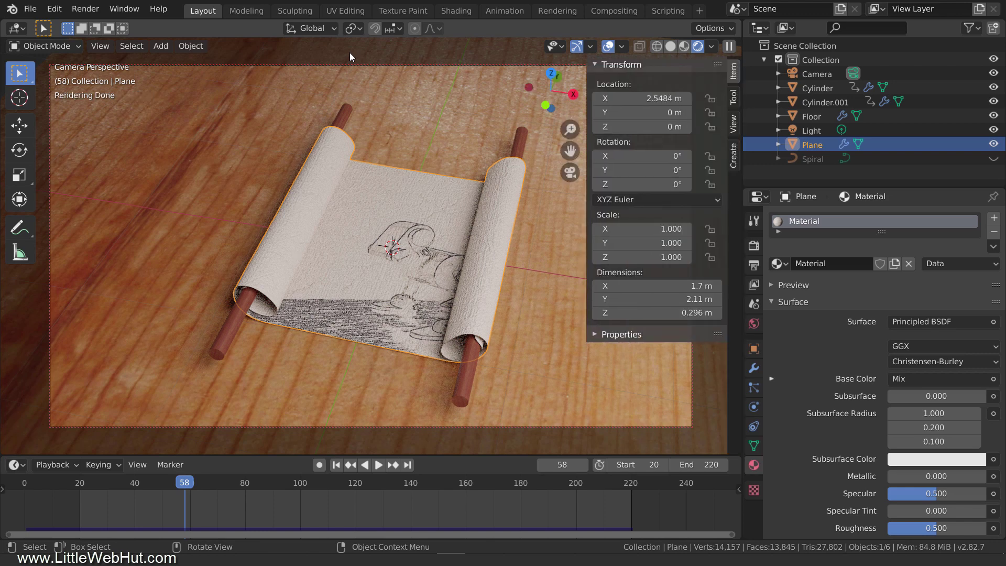
pyautogui.click(822, 74)
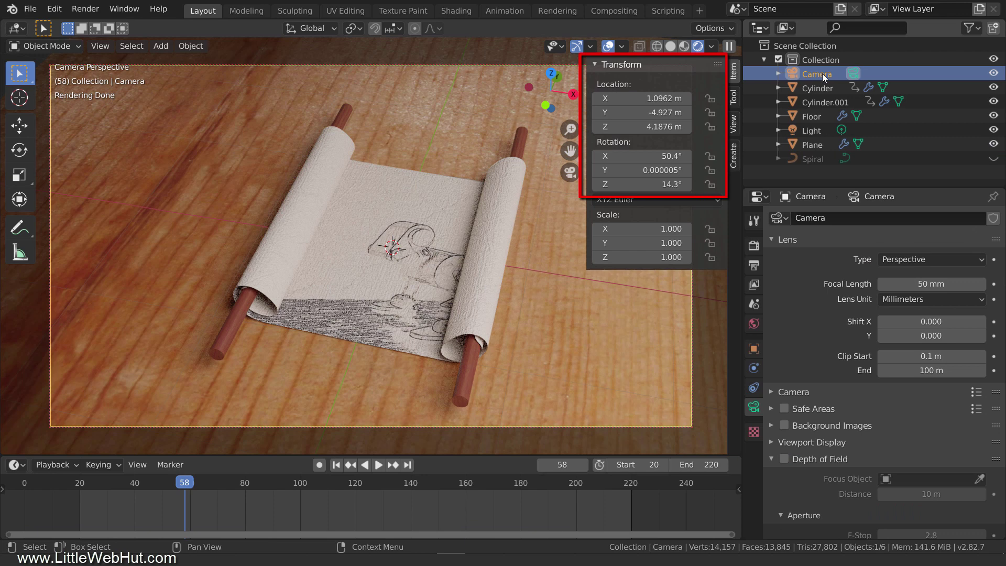
pyautogui.click(828, 130)
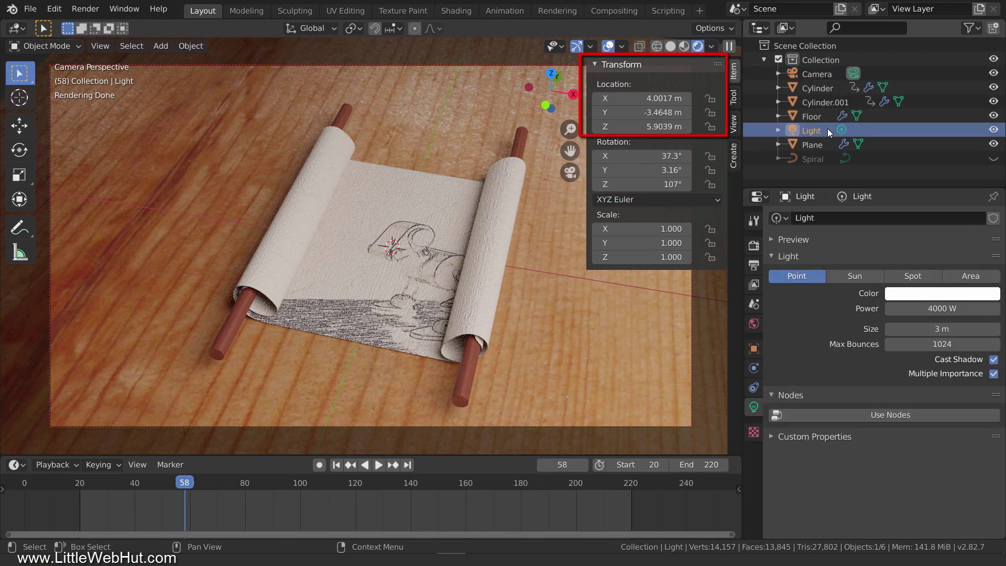